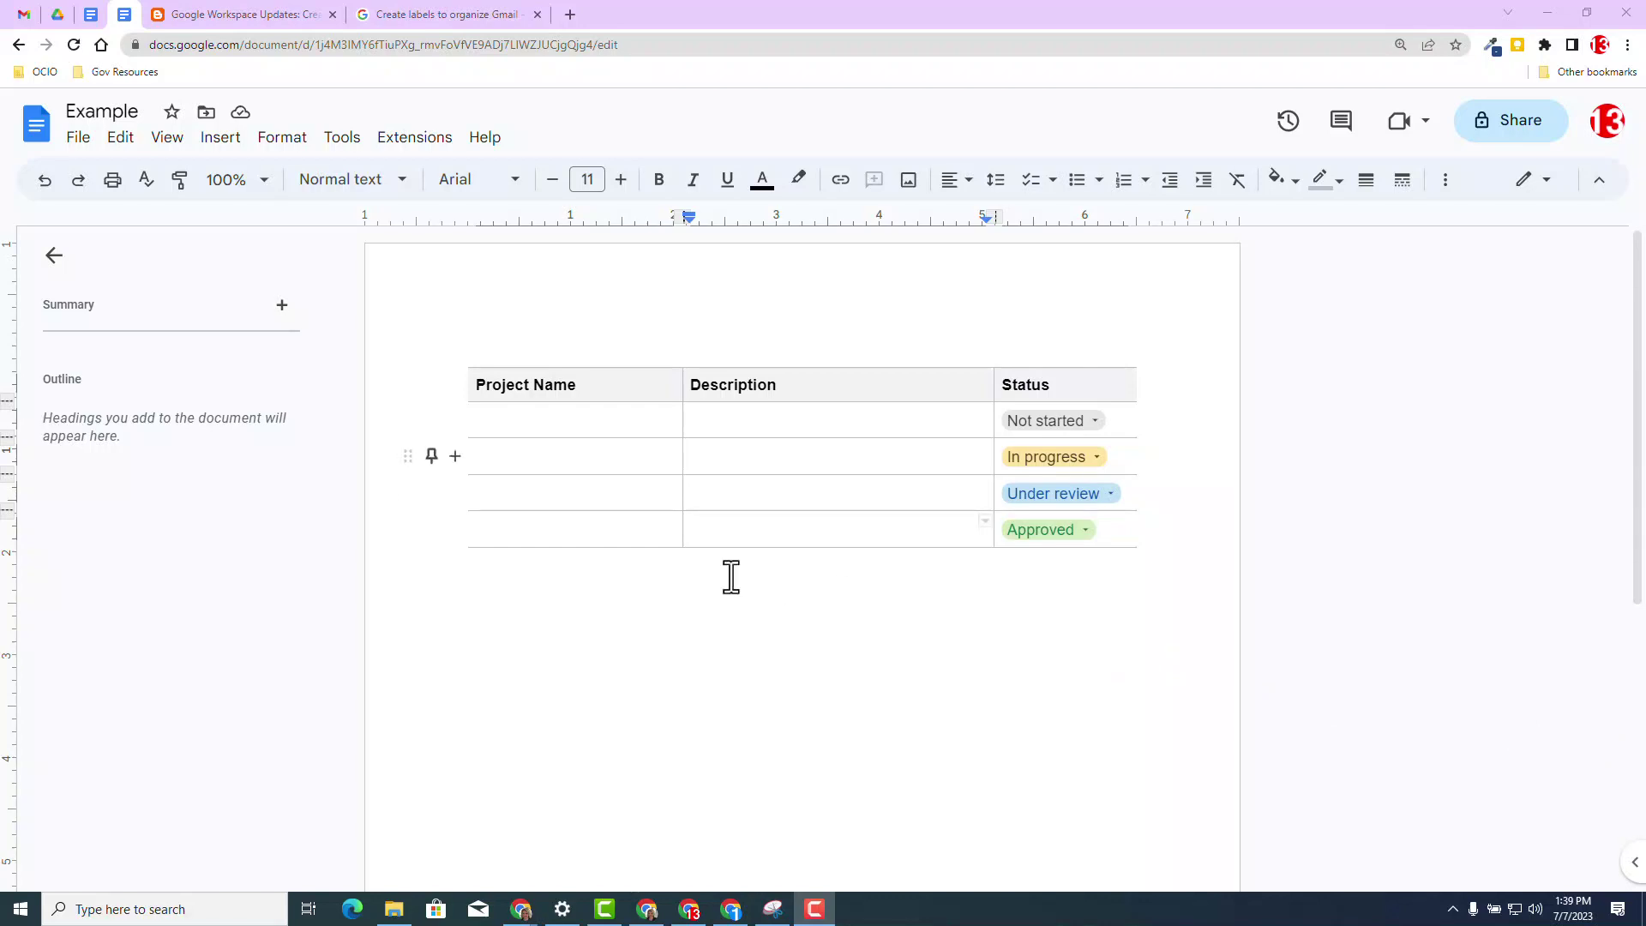
Glance at the Insert > Building blocks menu, then select the entire status table.
click(220, 144)
mouse_move(255, 504)
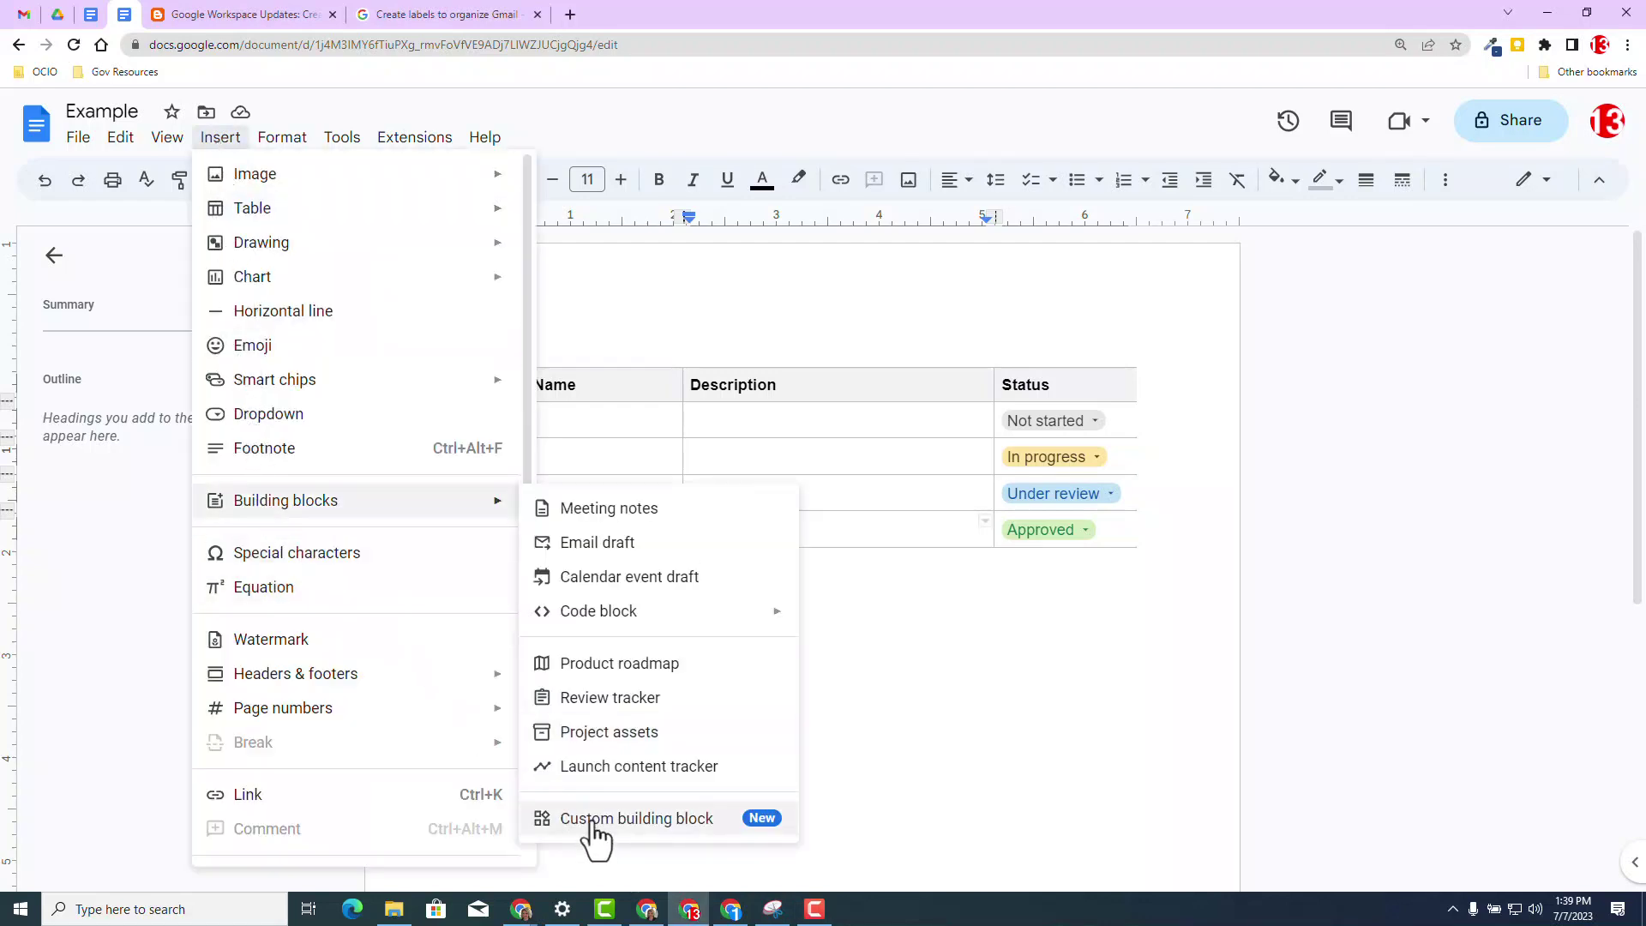
click(895, 573)
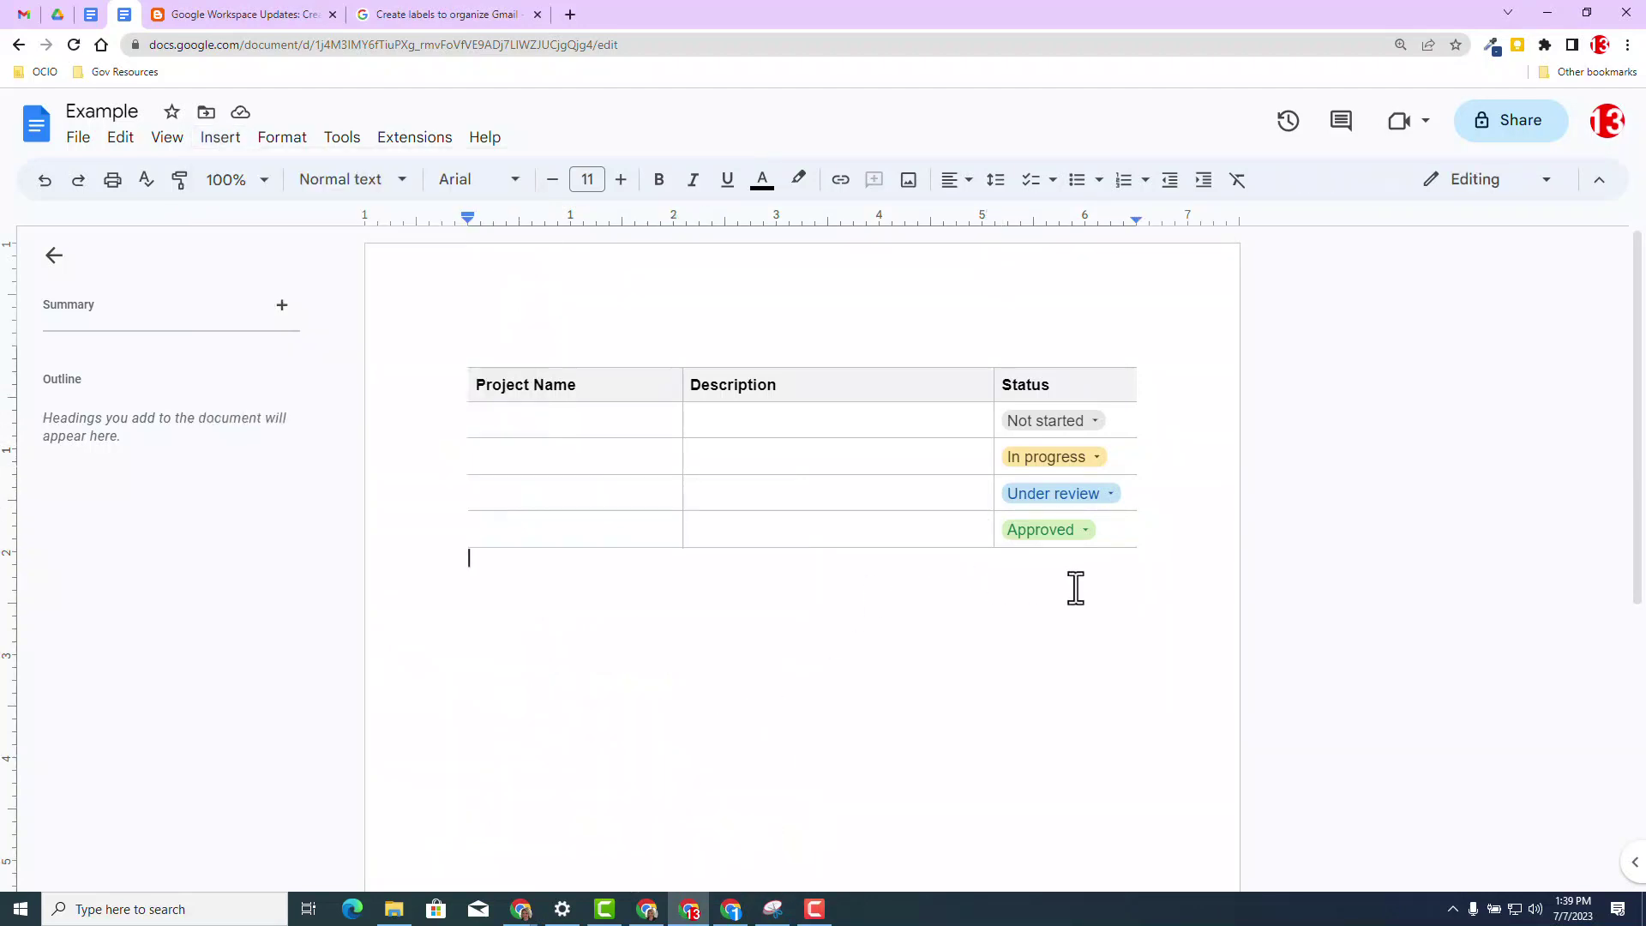
drag(1103, 580, 581, 415)
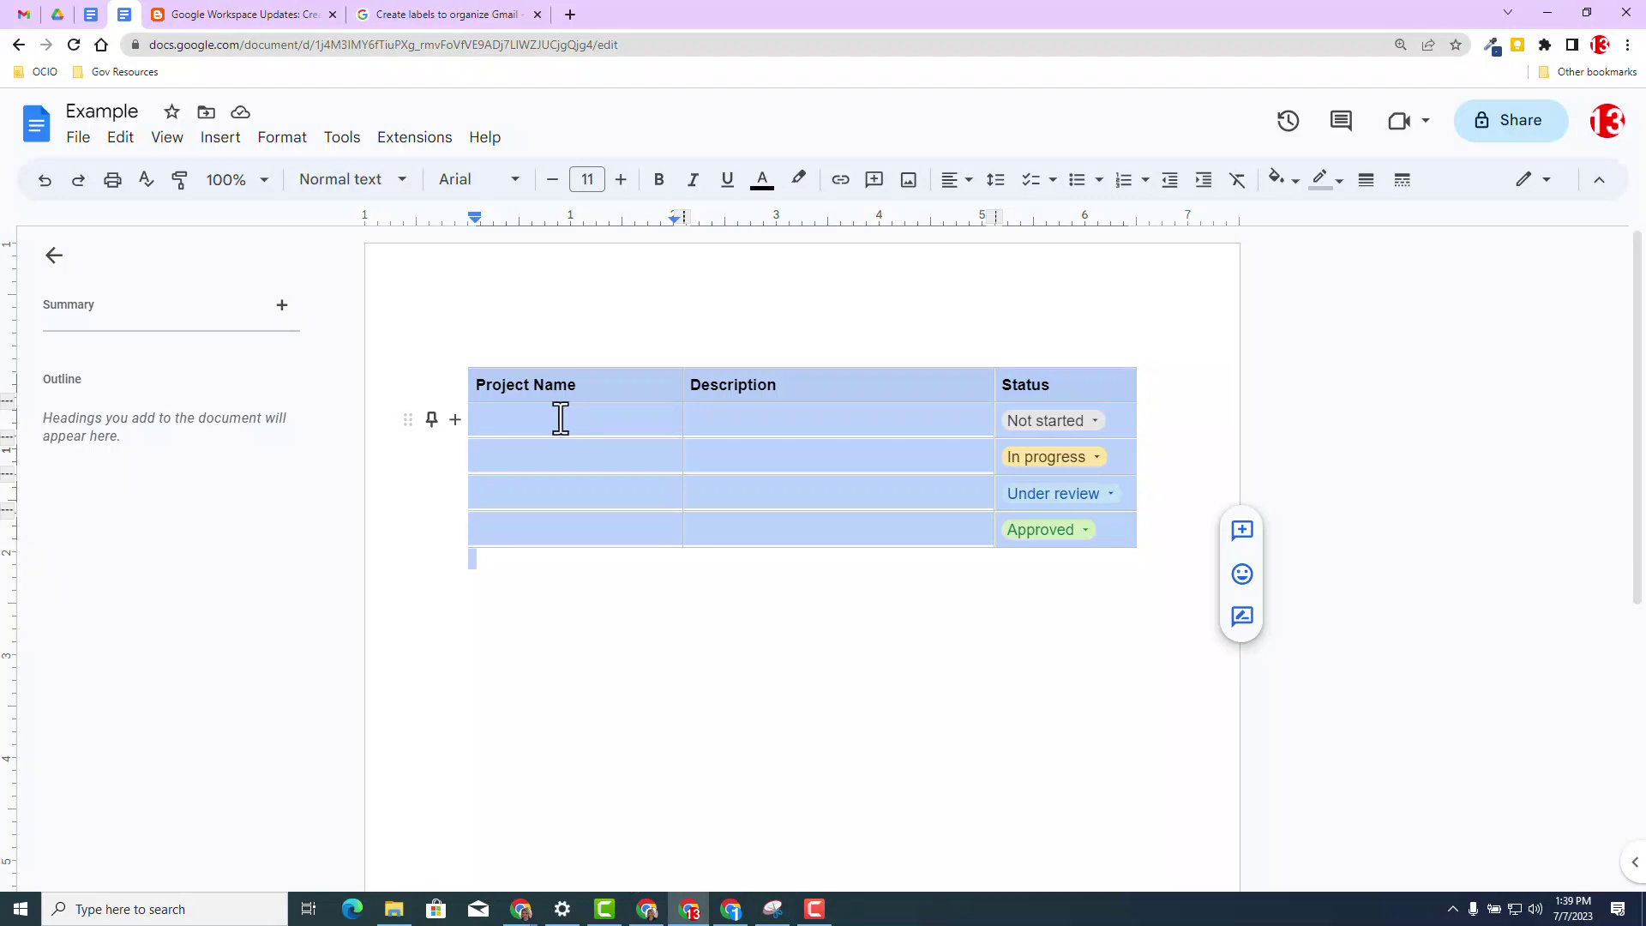
From the table's context menu, name the new custom building block 'Project Tracker'.
right_click(525, 418)
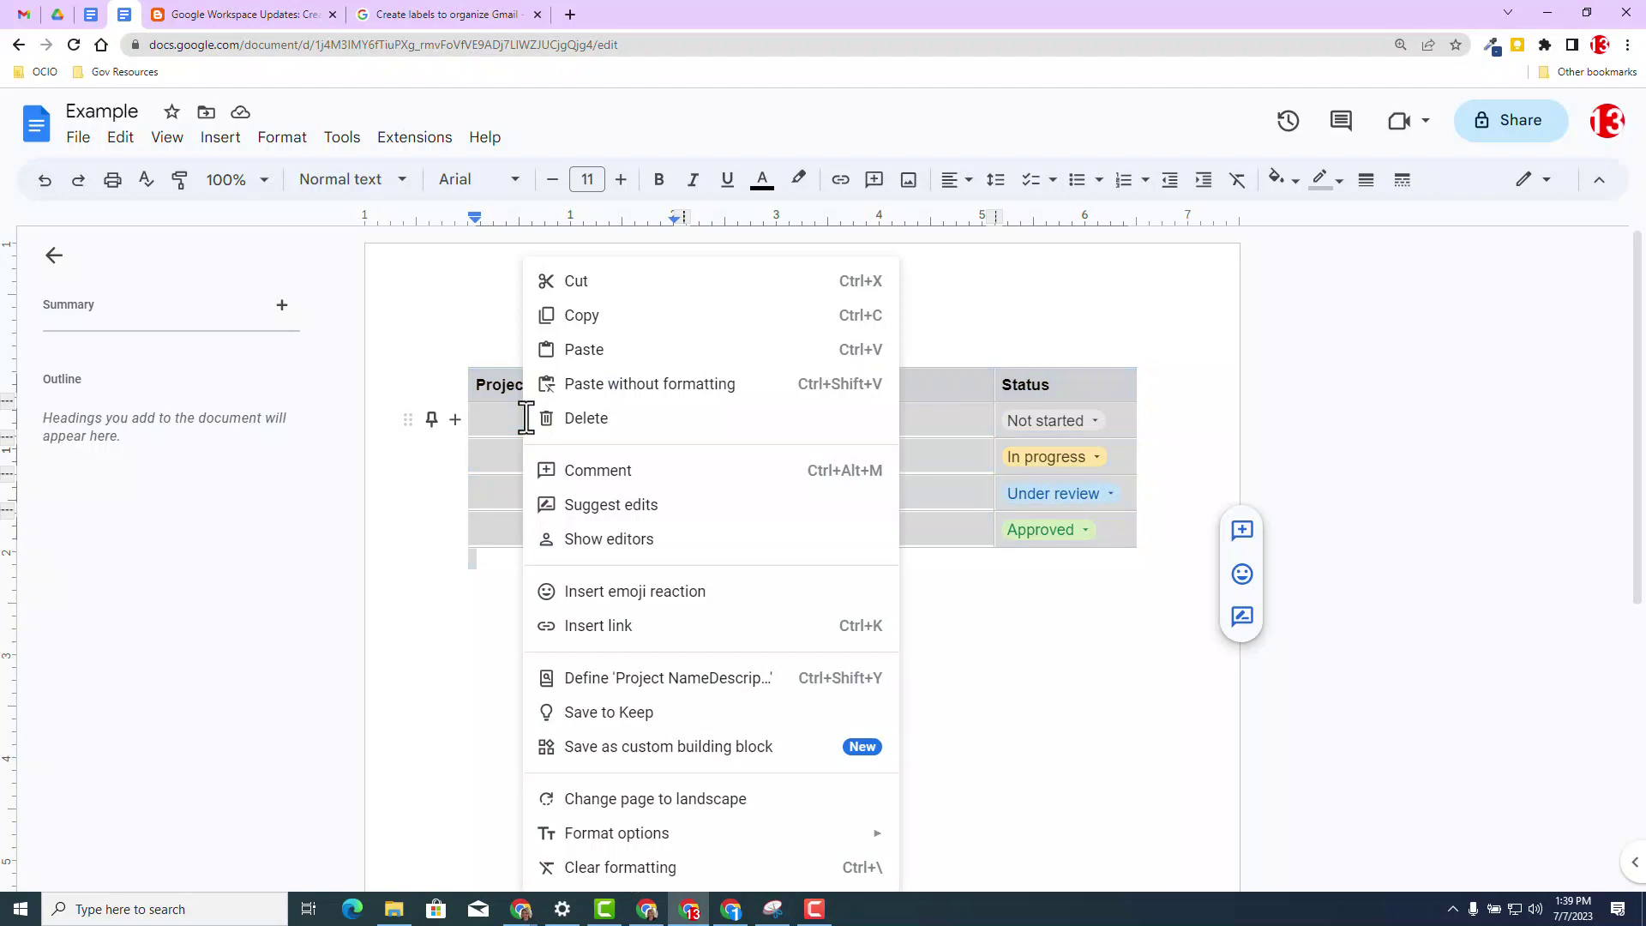
click(657, 749)
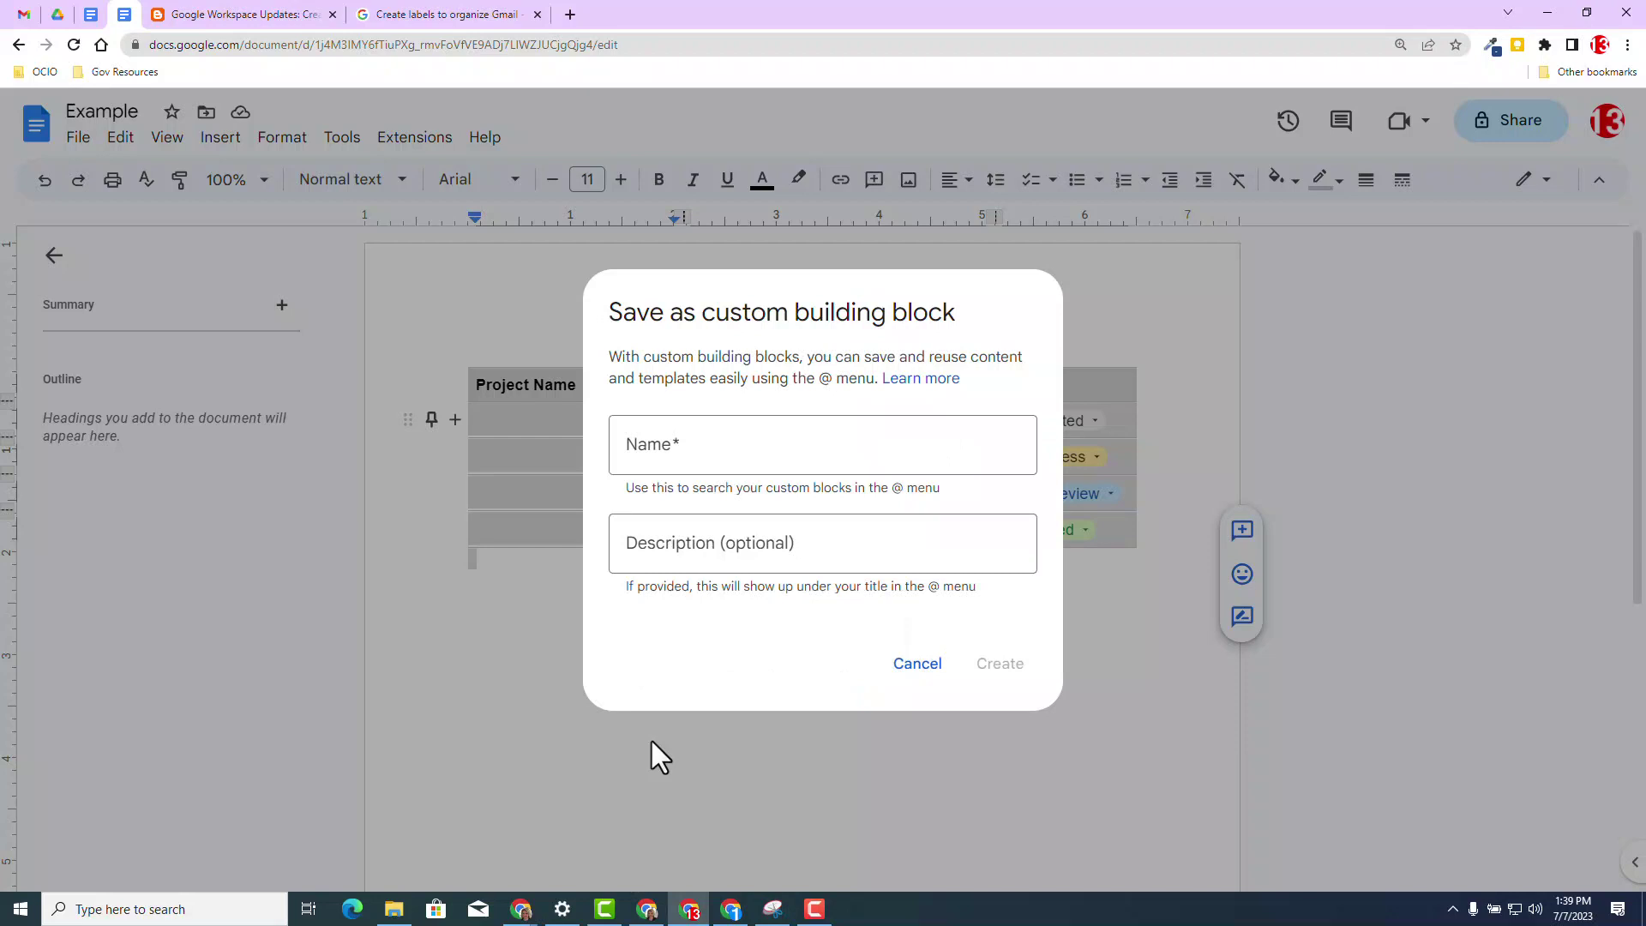
click(630, 452)
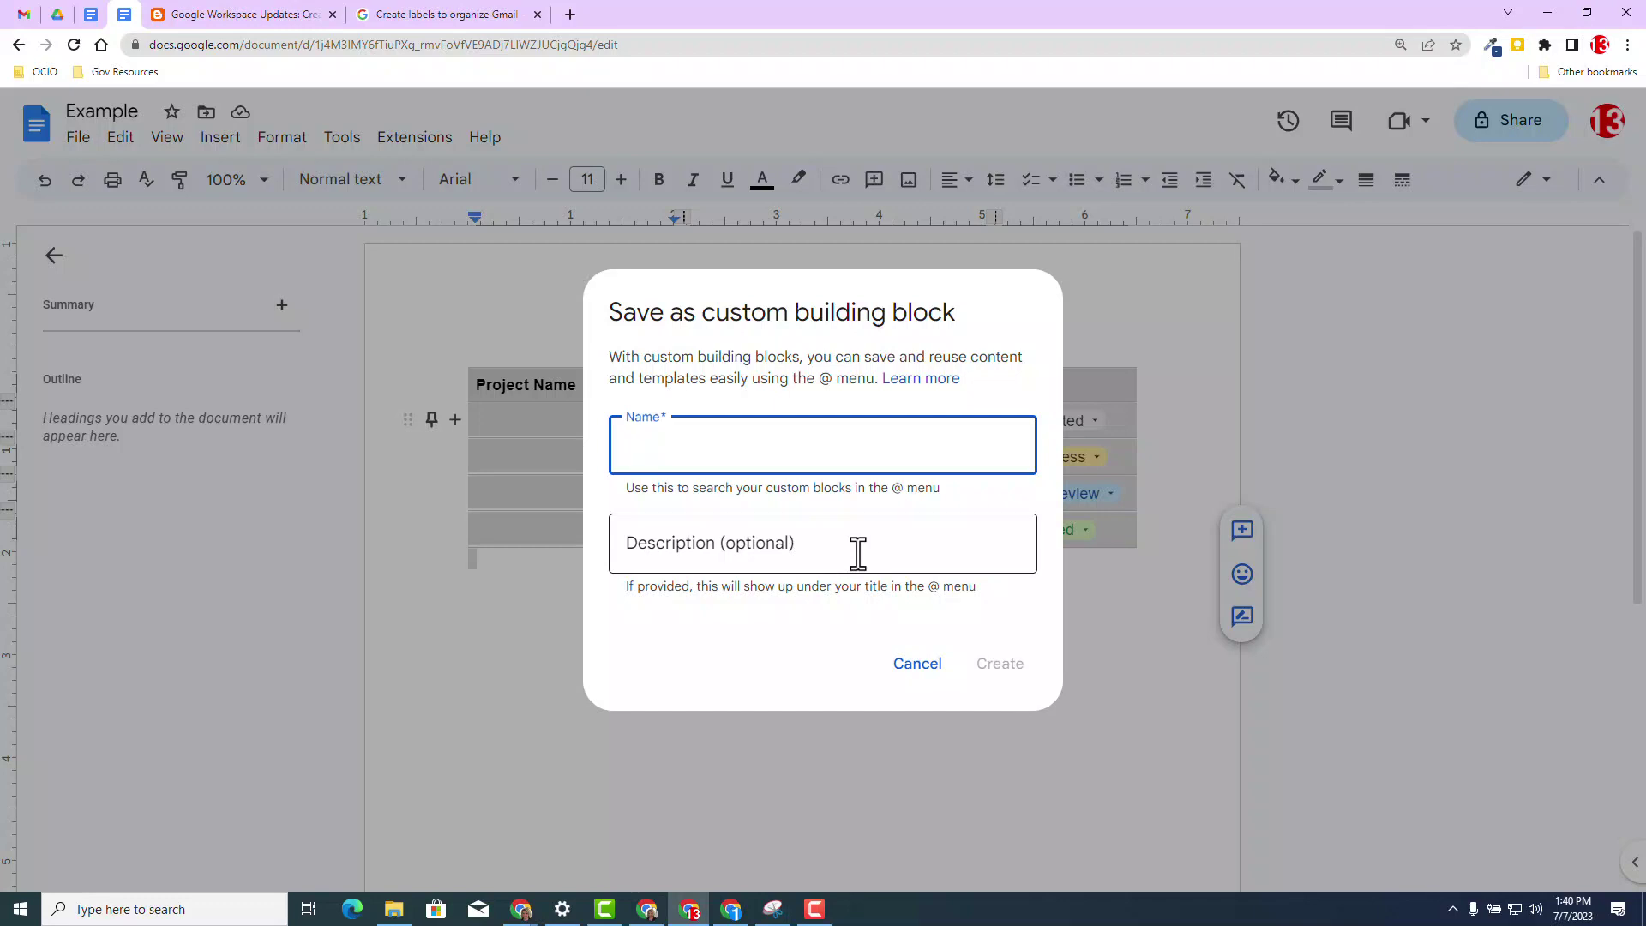
text(Project Tracker)
click(675, 542)
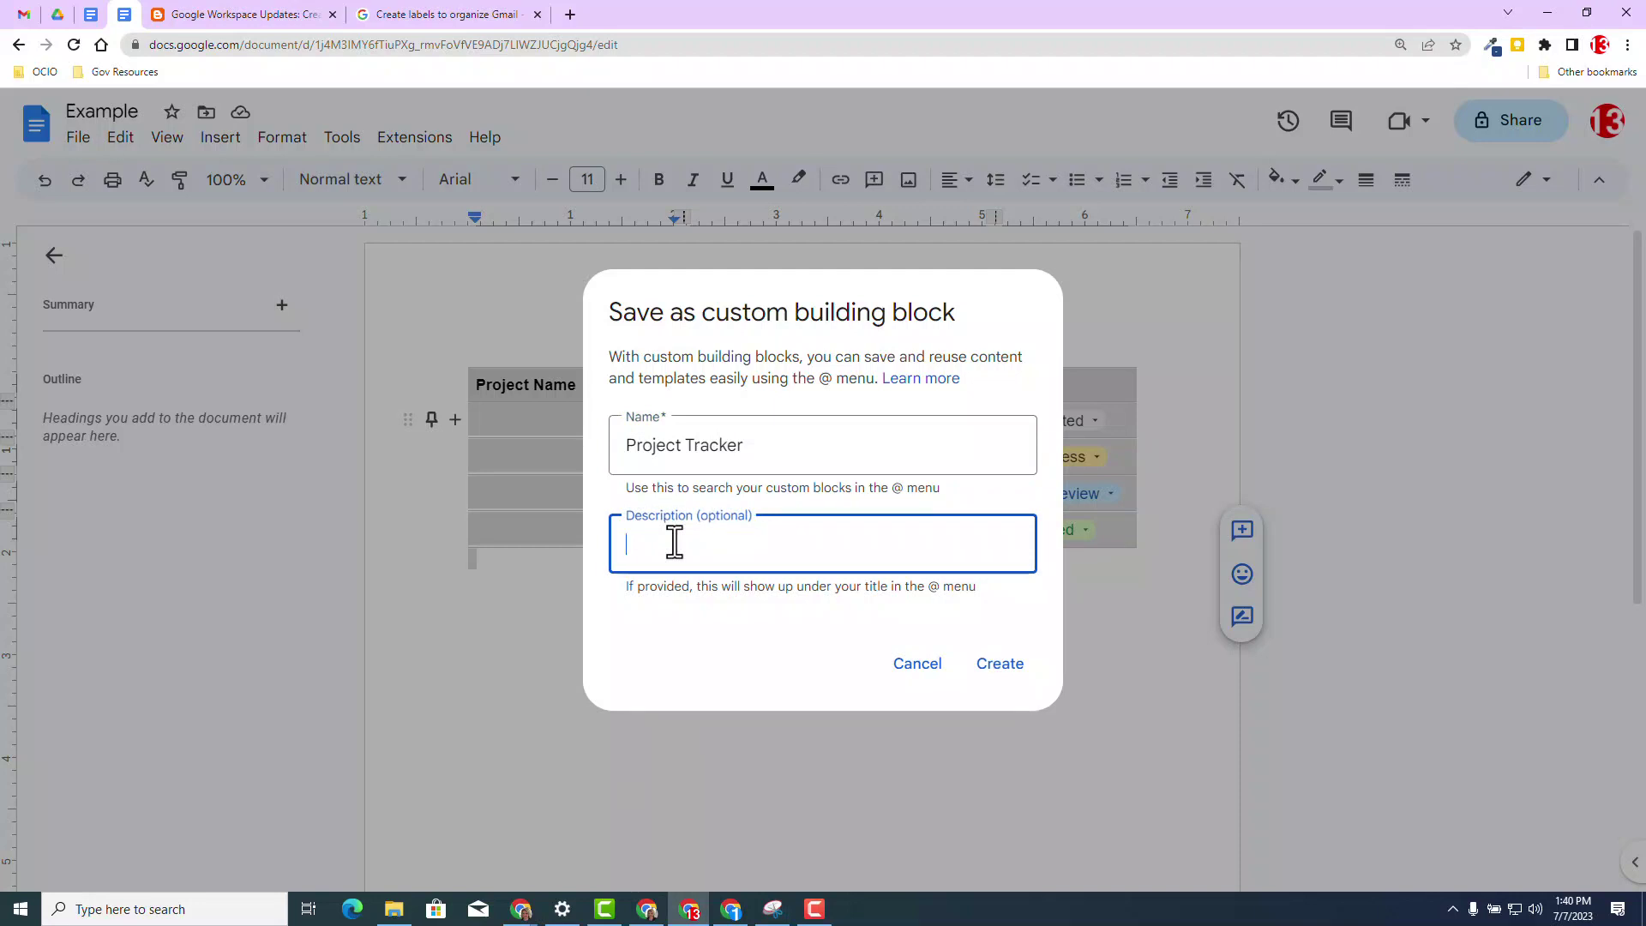
Create the Project Tracker building block and dismiss its saved confirmation.
click(1002, 667)
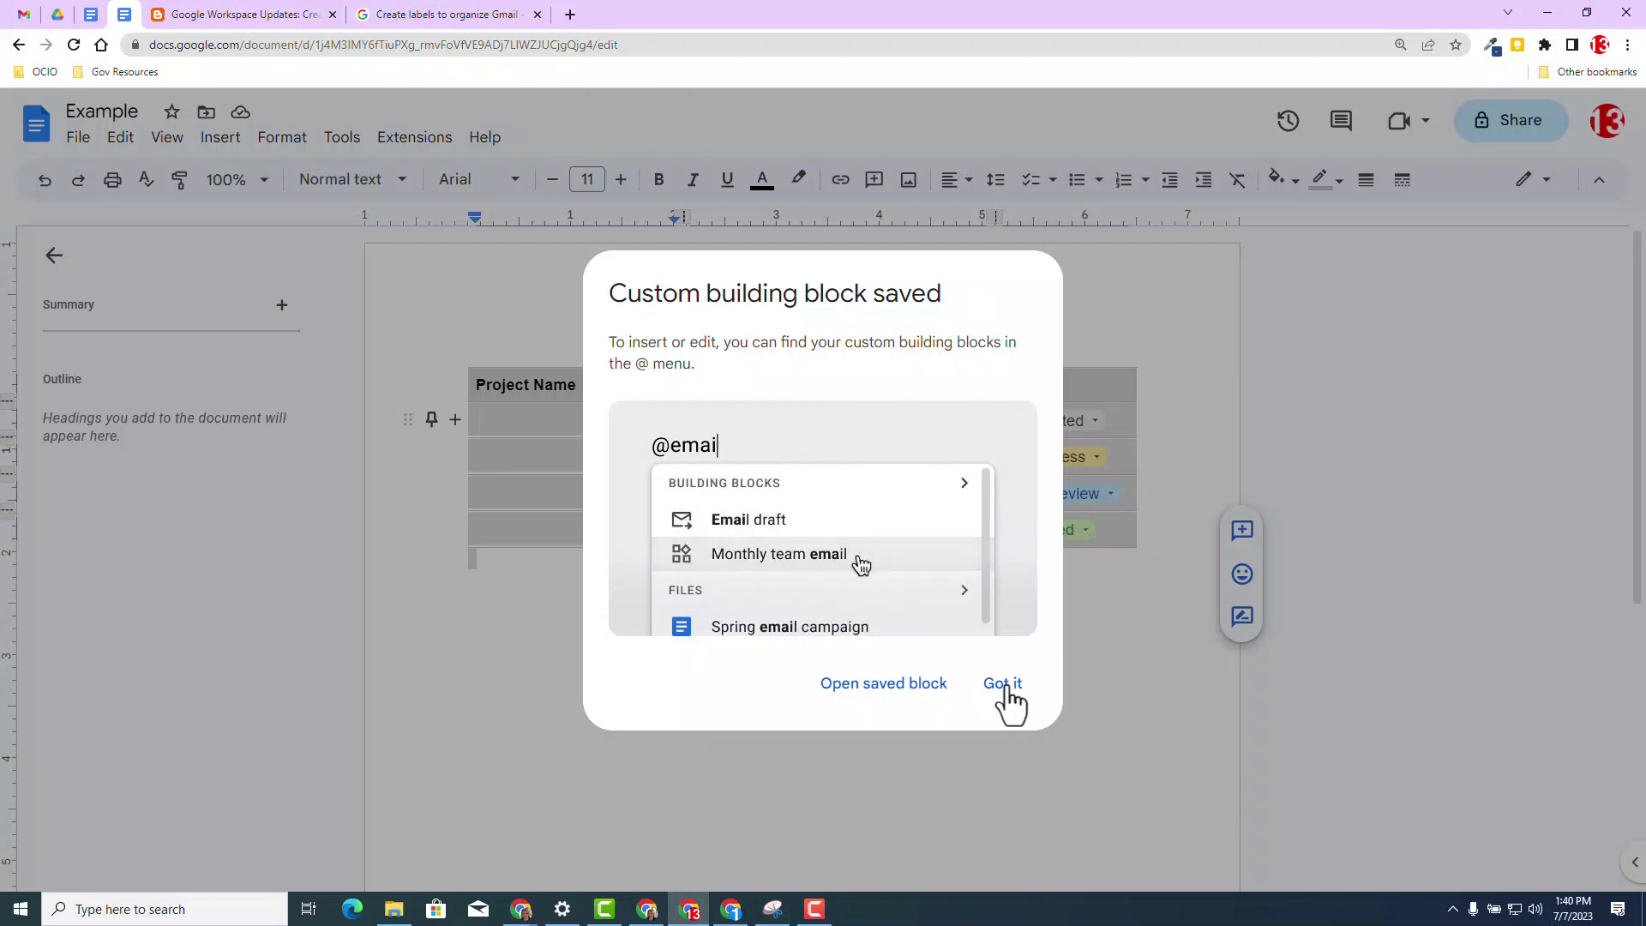
click(1004, 686)
Deselect the table and create a new blank document via doc.new in a new tab.
click(1010, 686)
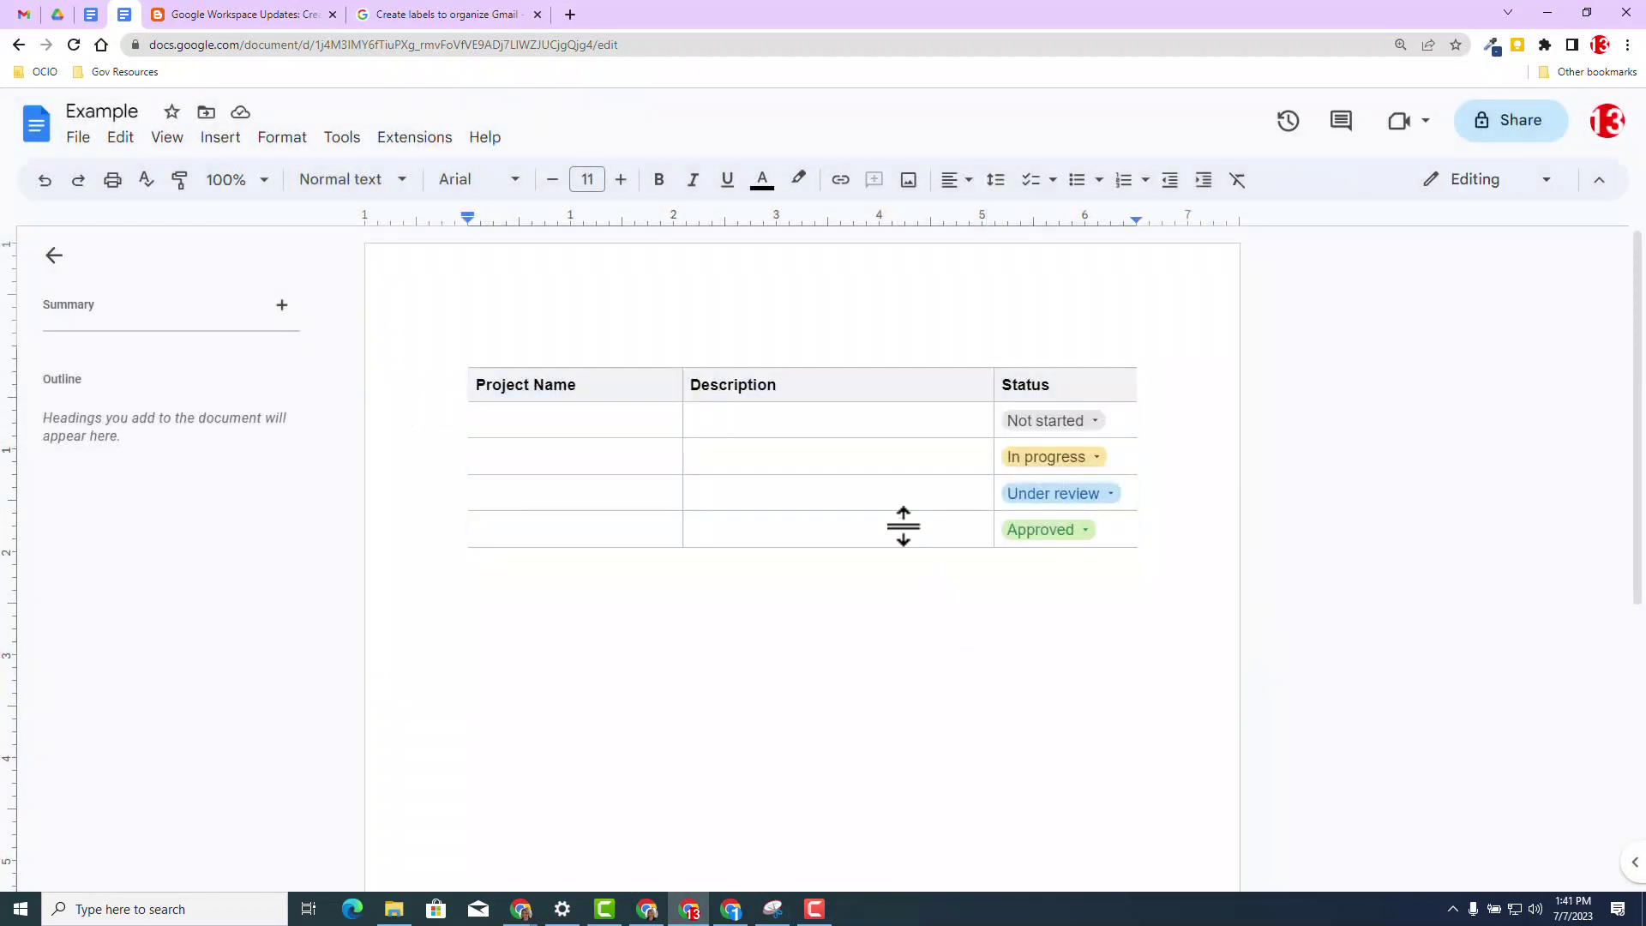
click(571, 15)
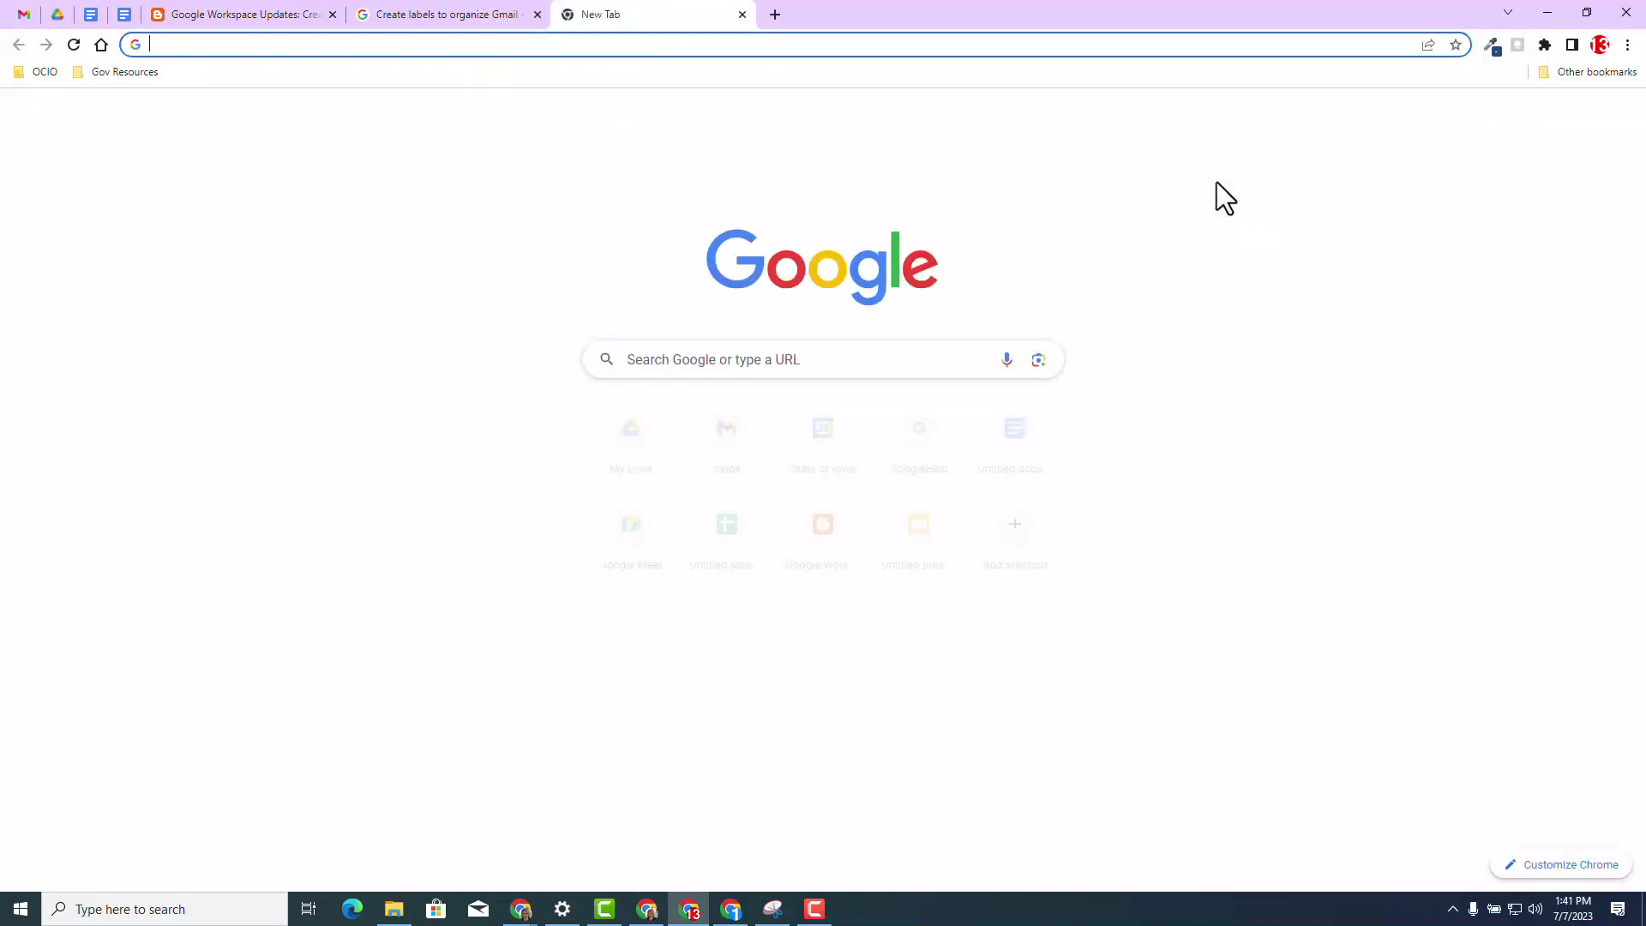
text(doc.new)
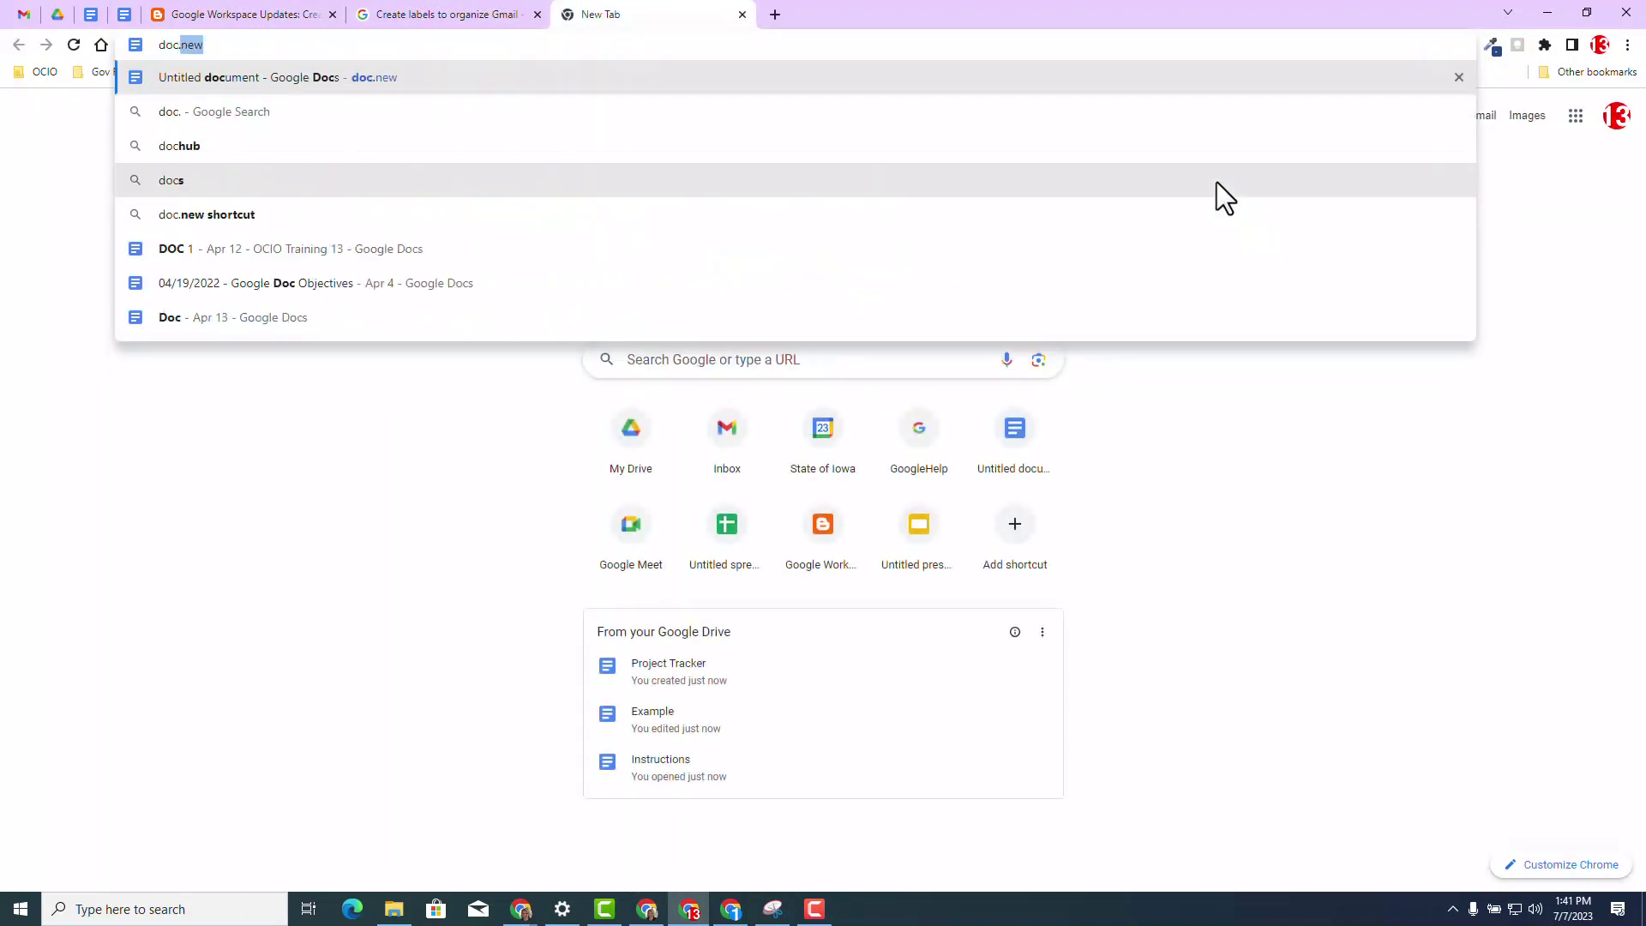
key(Return)
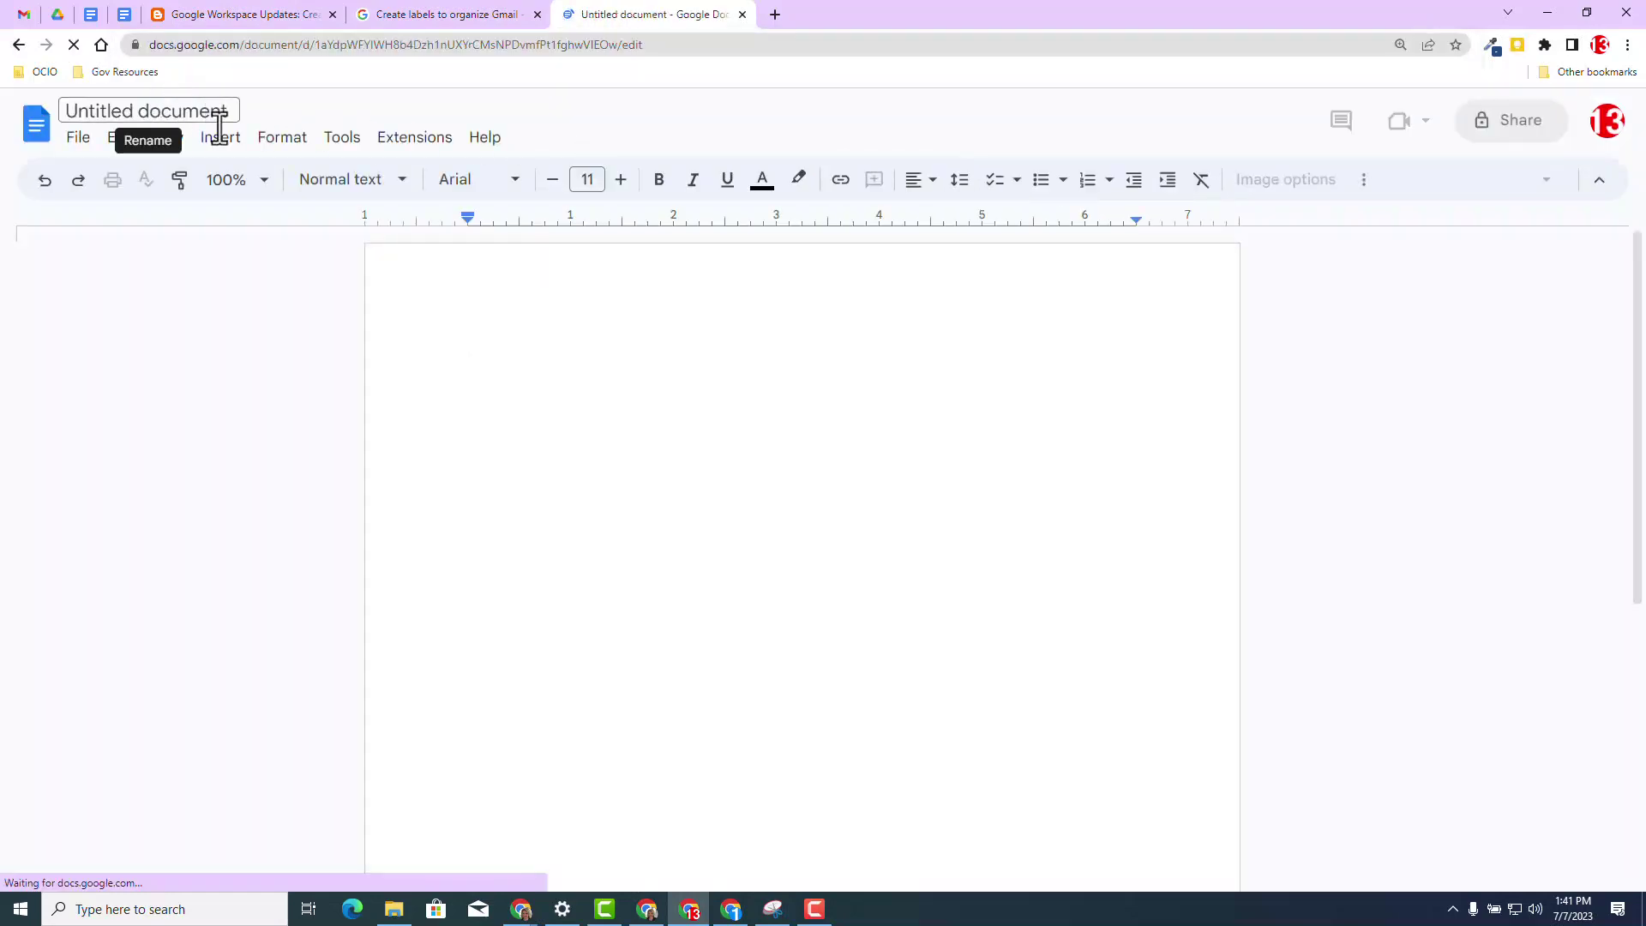
click(217, 113)
text(Example 2)
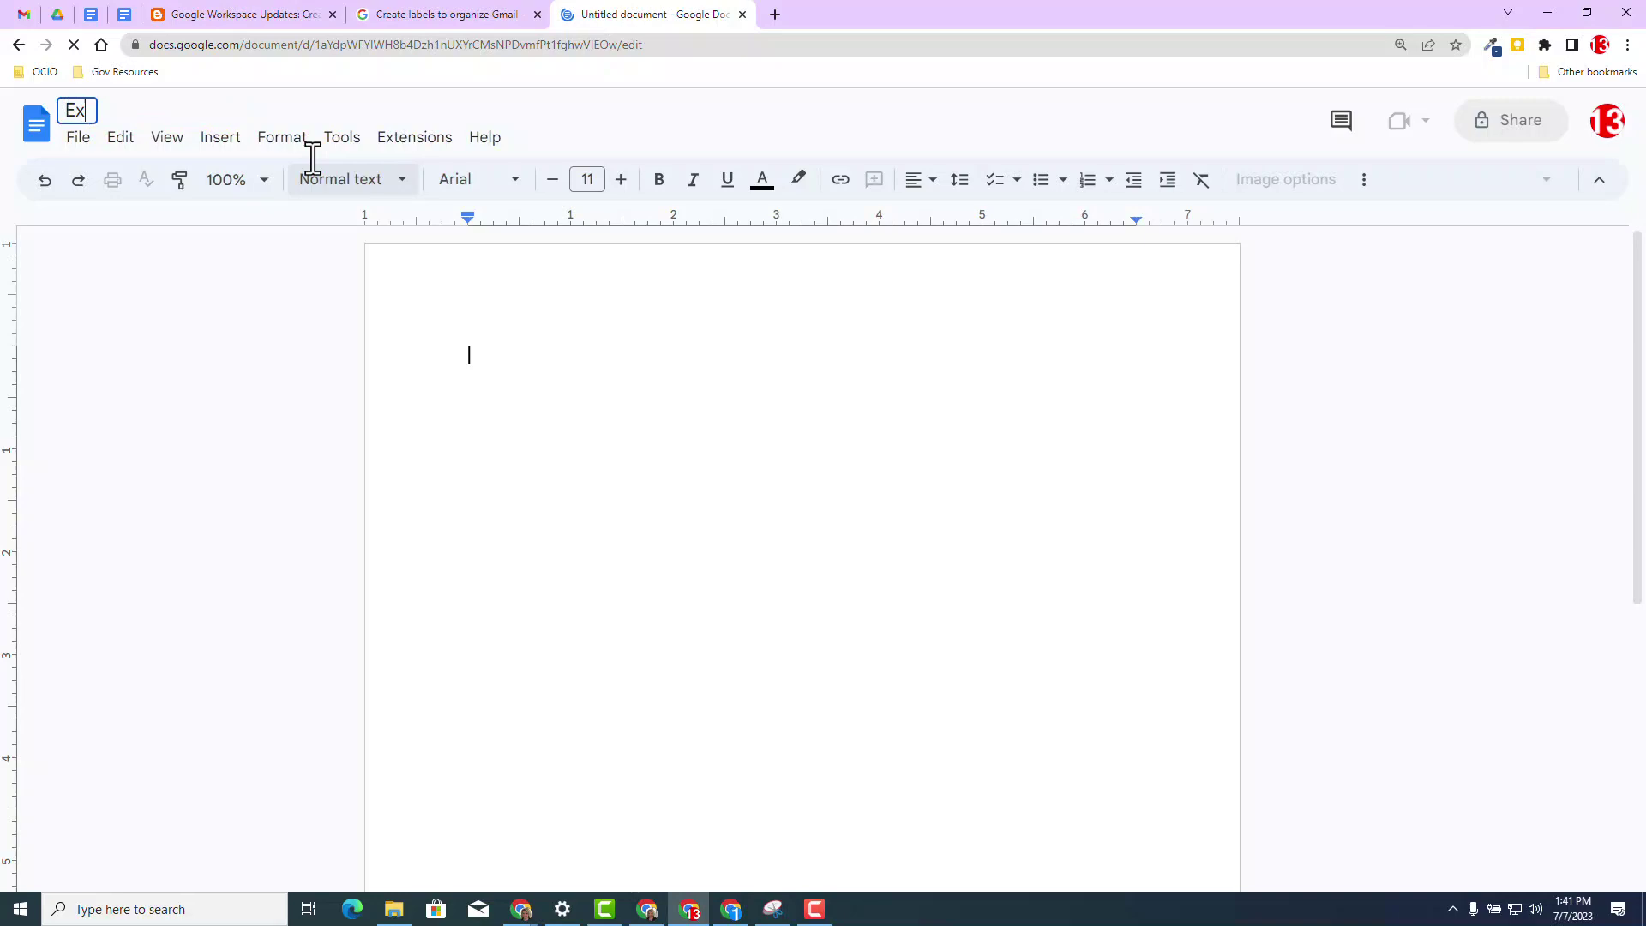
key(Return)
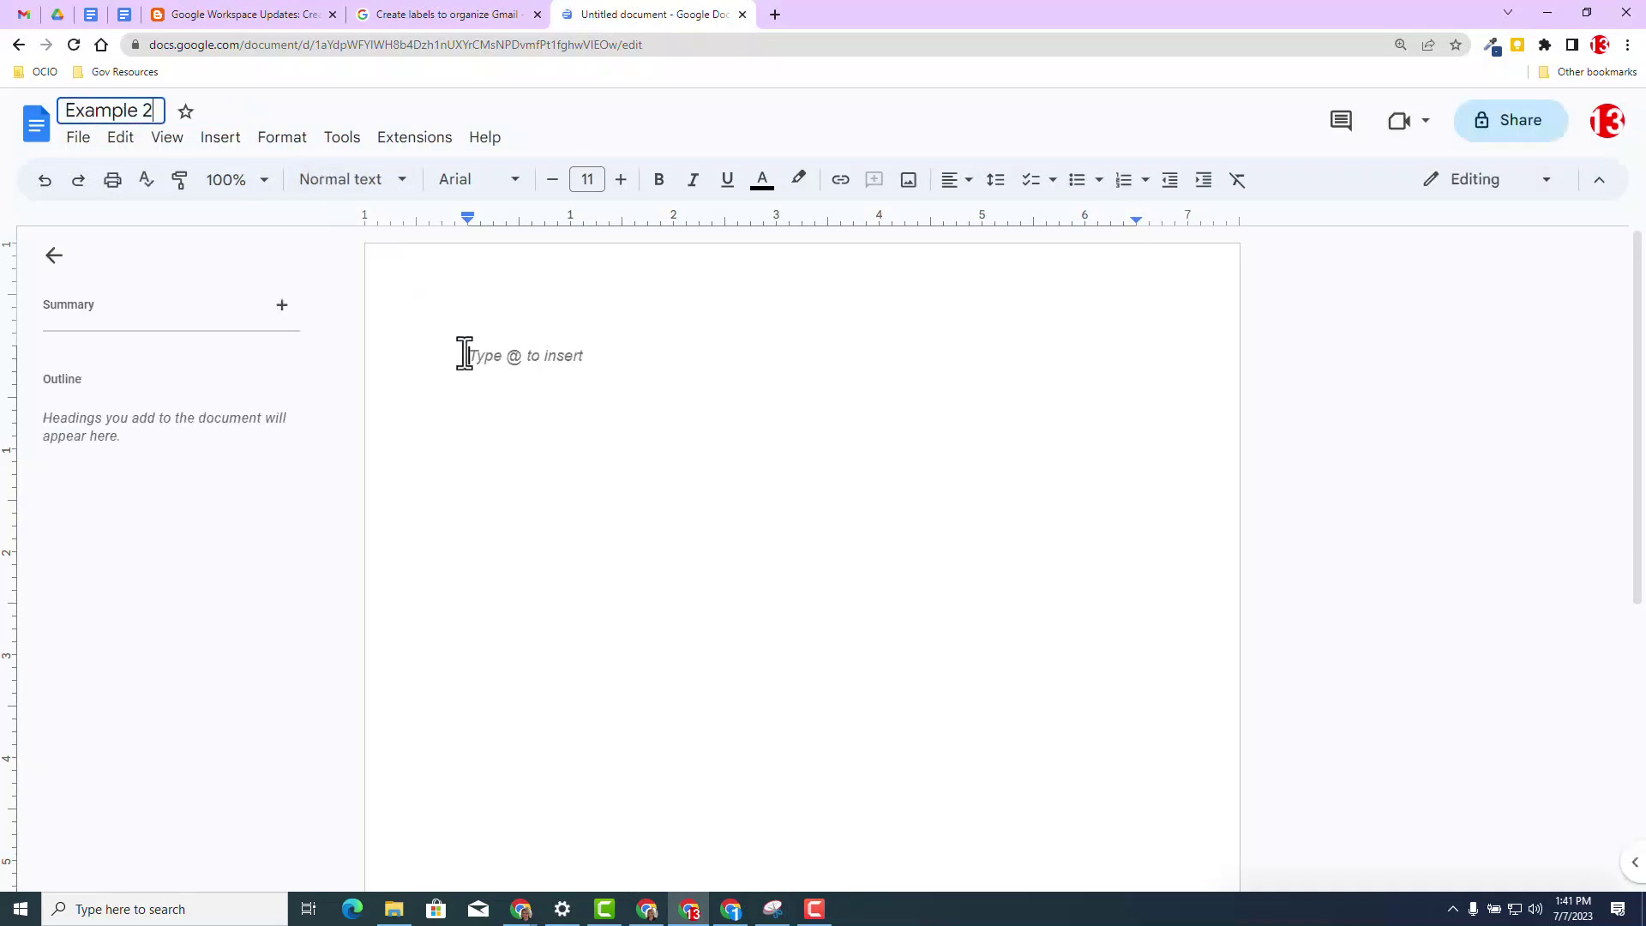
click(463, 353)
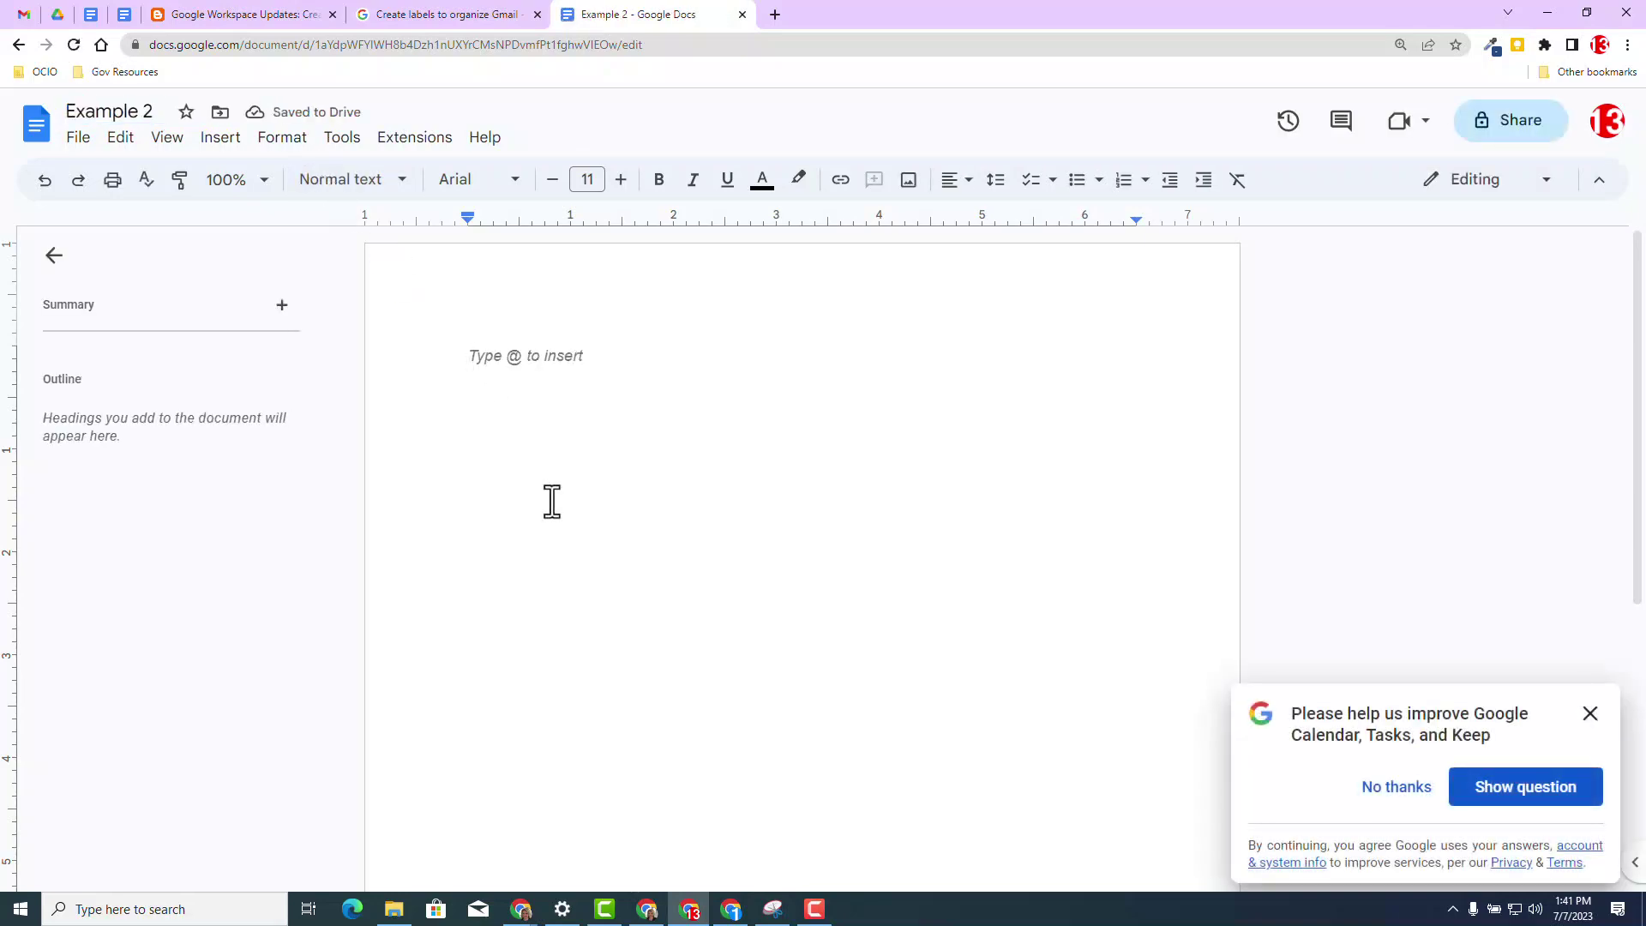
text(@)
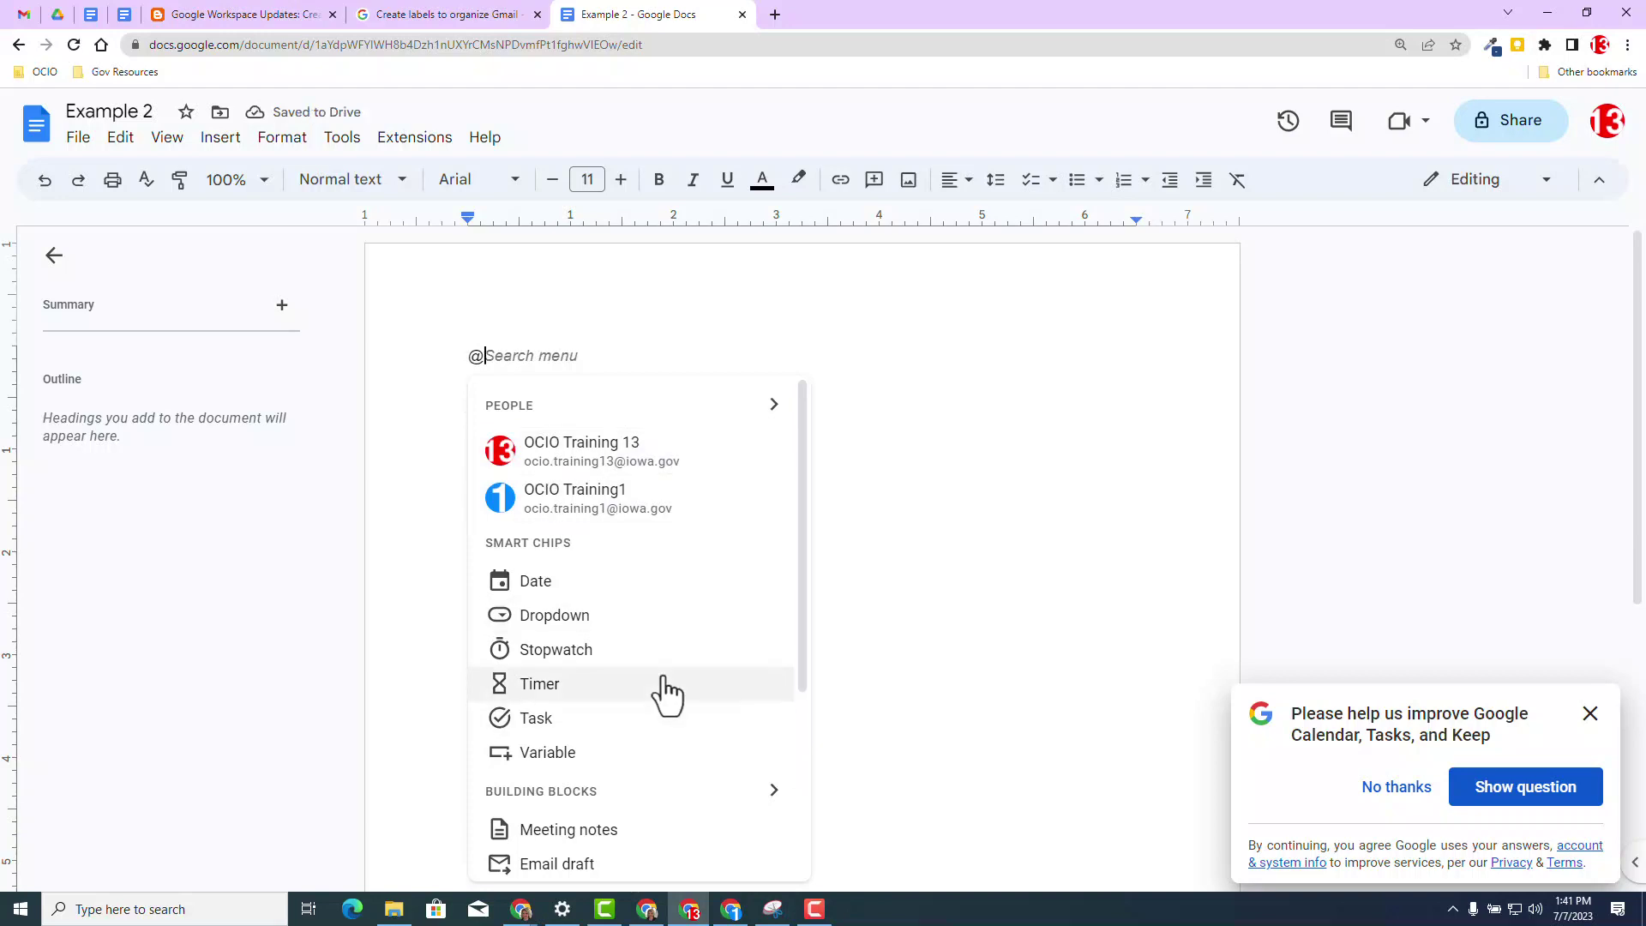
text(Projec)
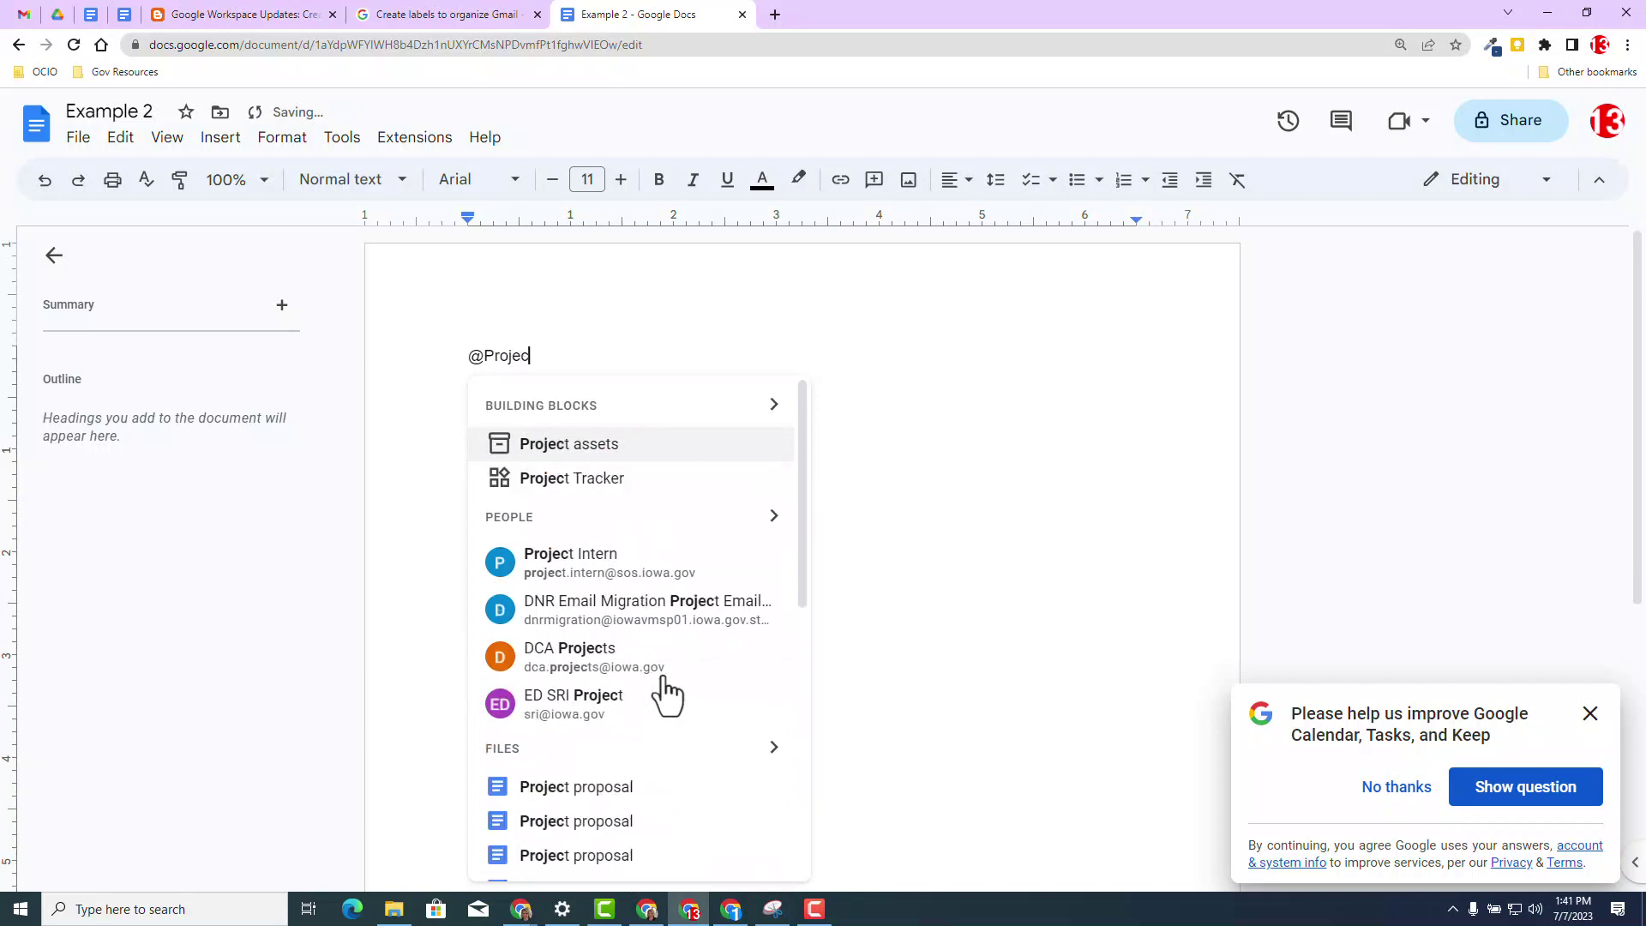
text(t)
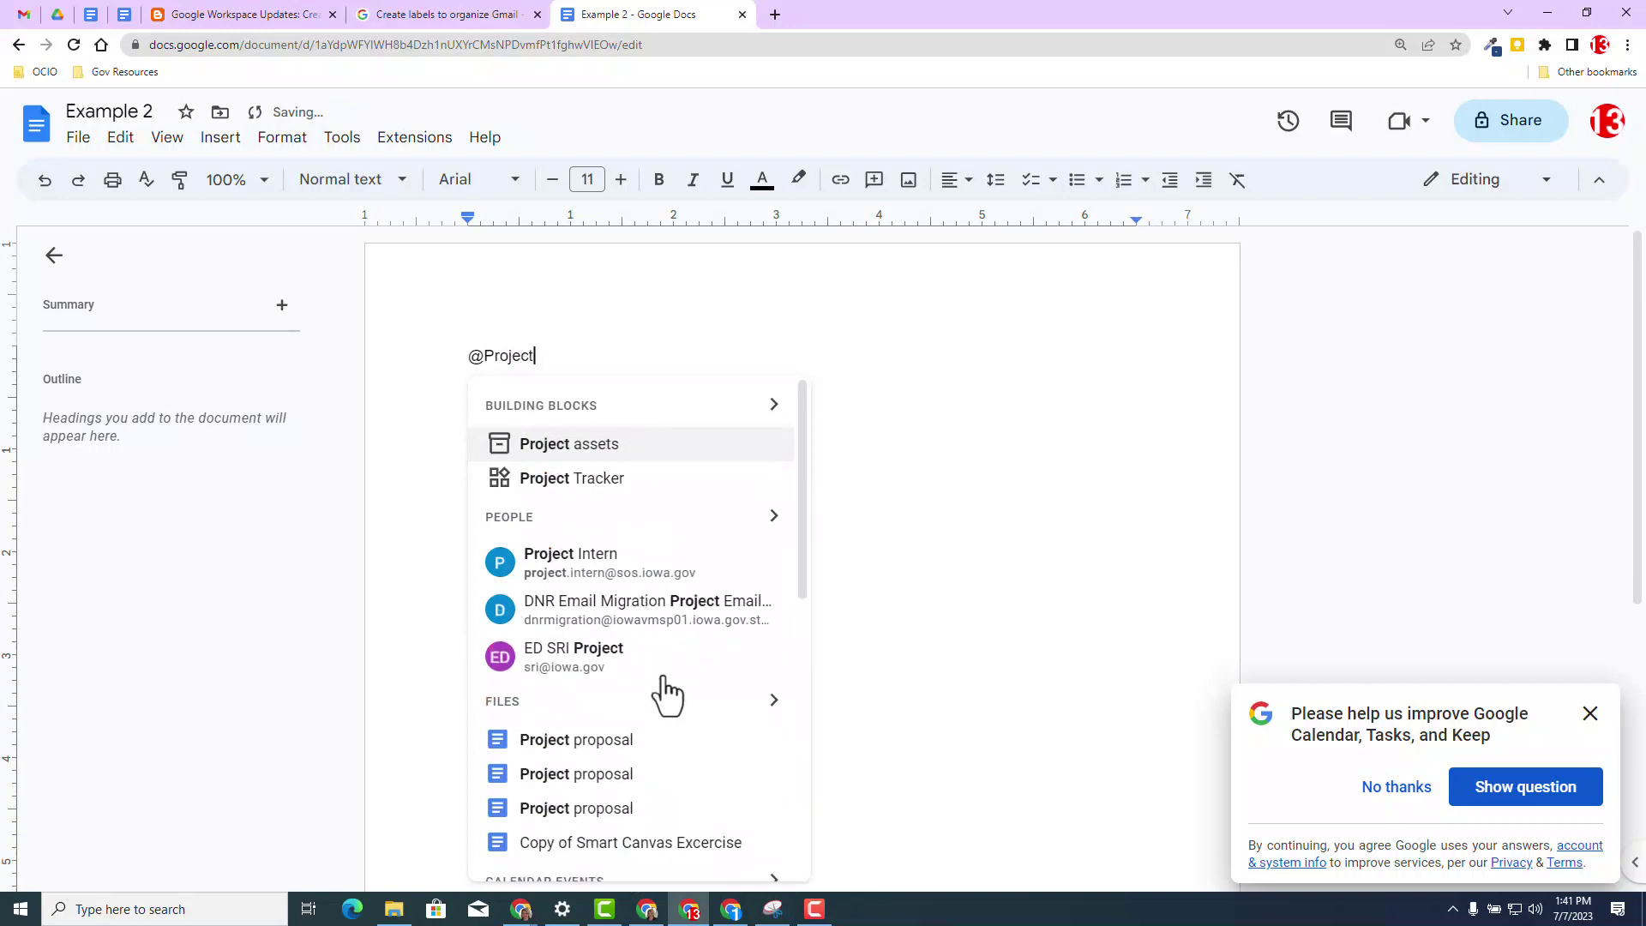
mouse_move(561, 502)
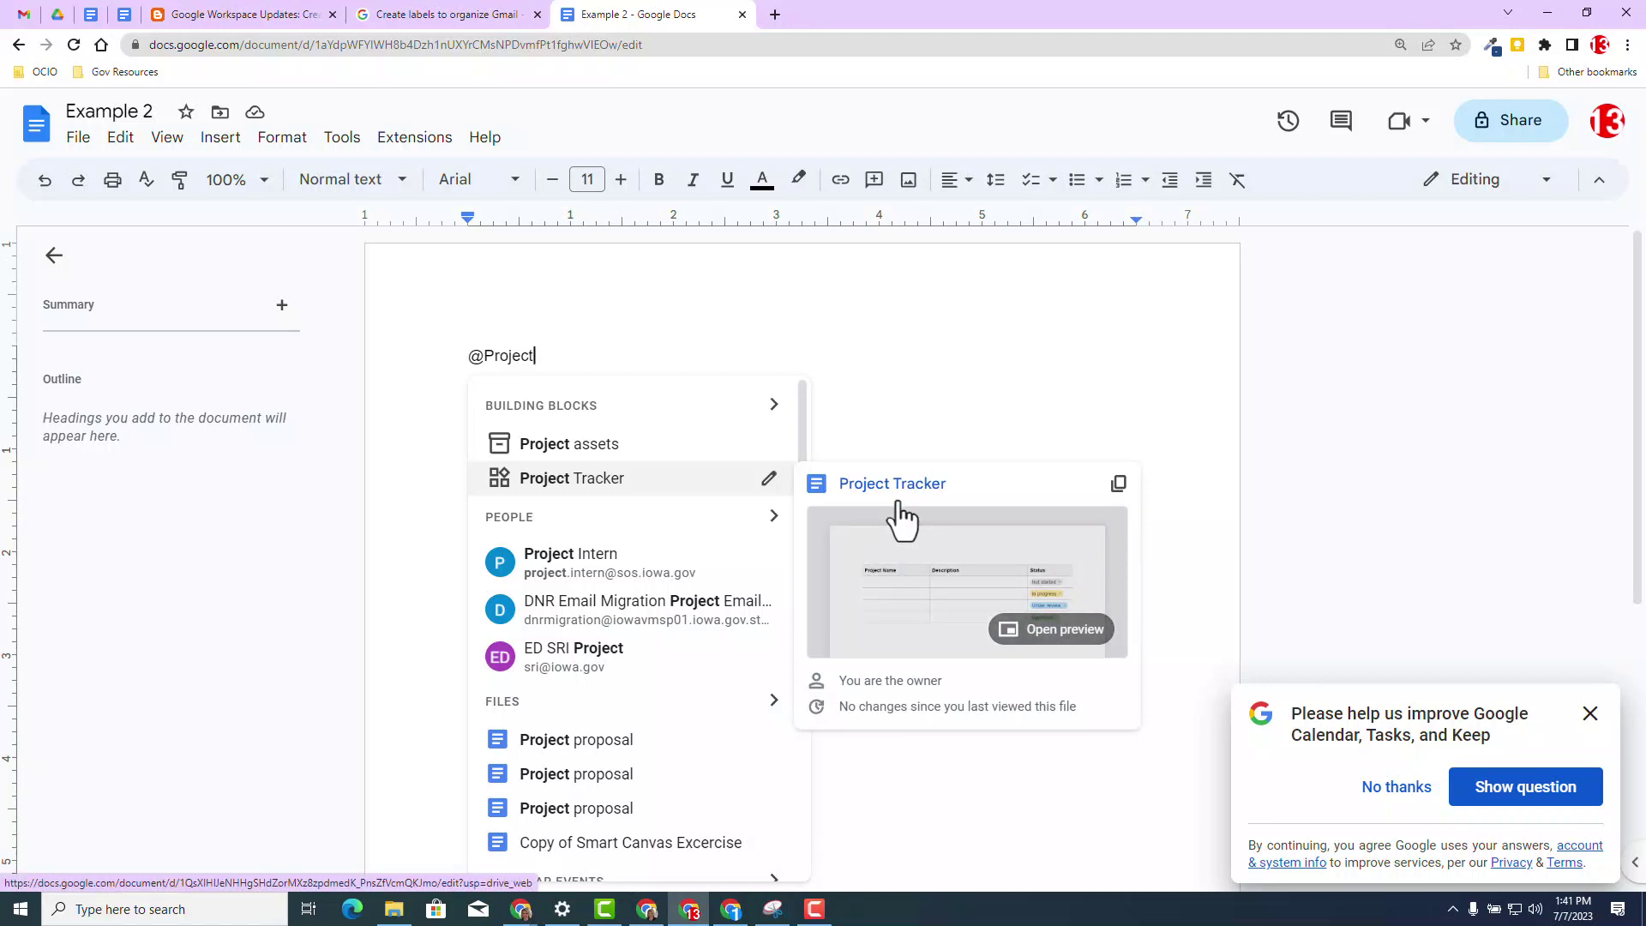
click(565, 485)
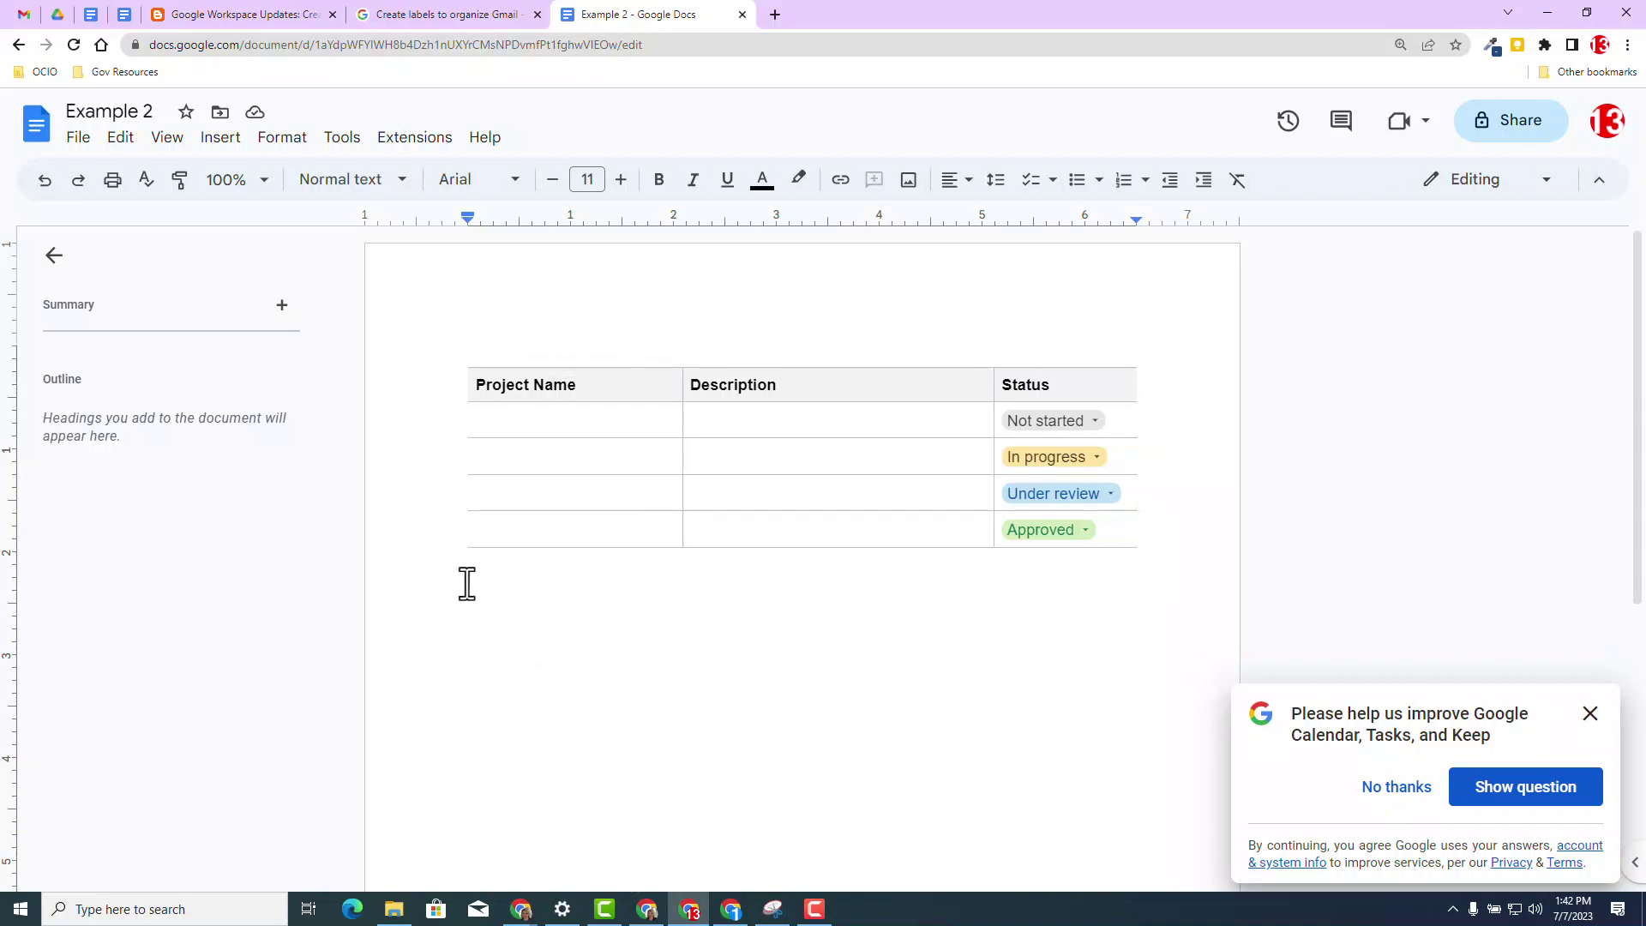
text(@)
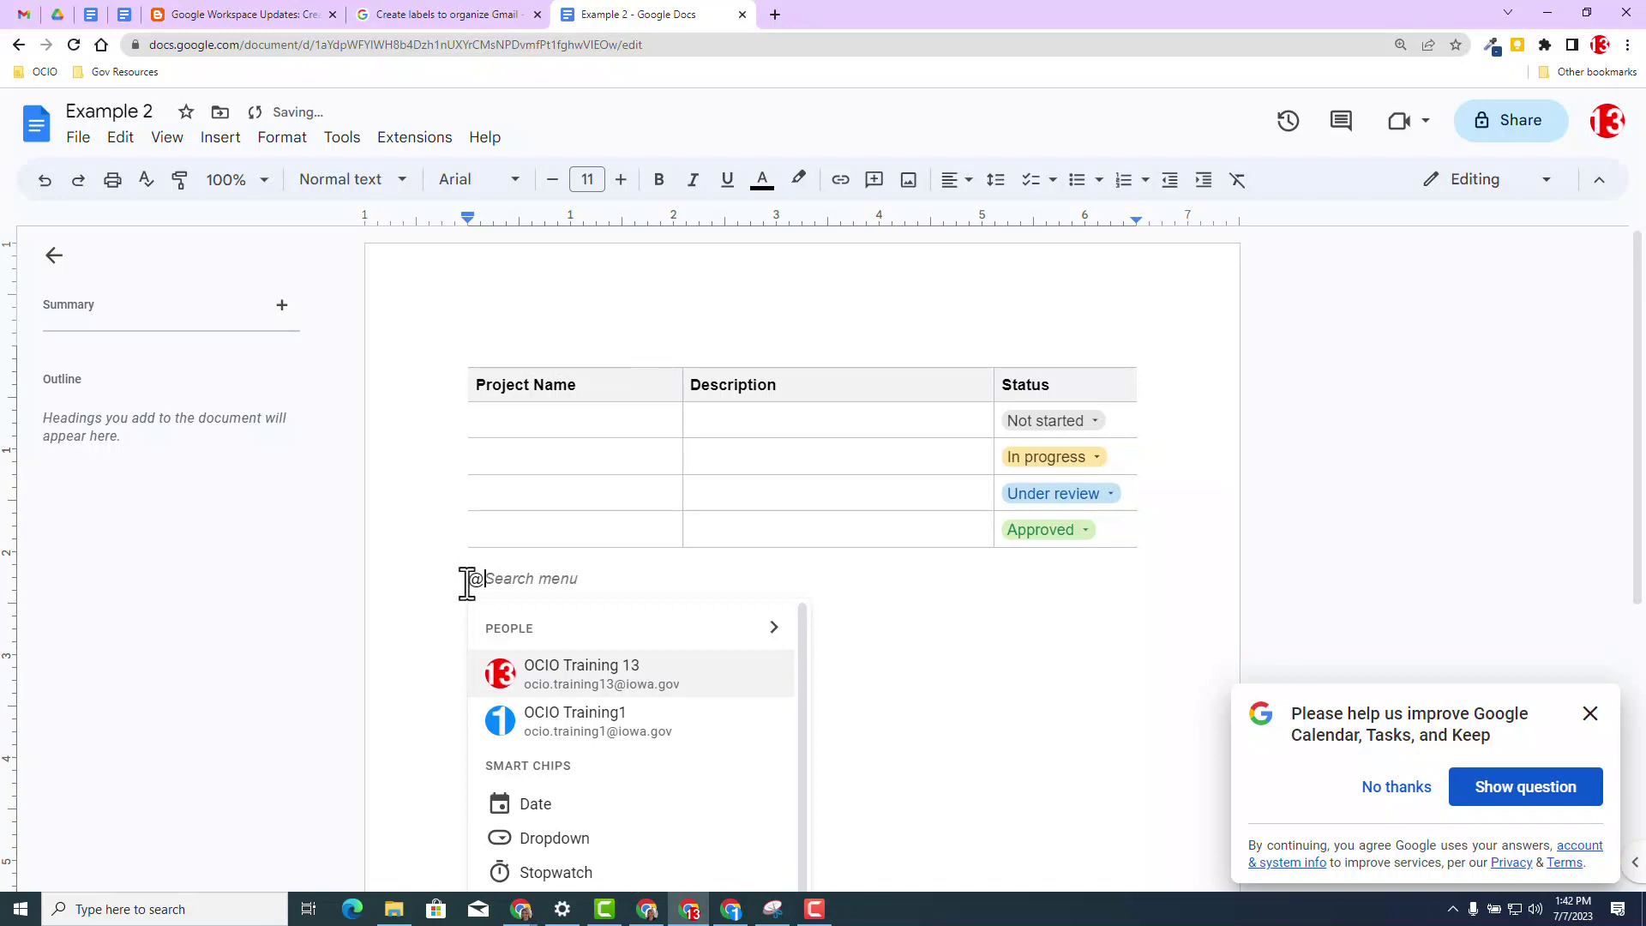
text(Project)
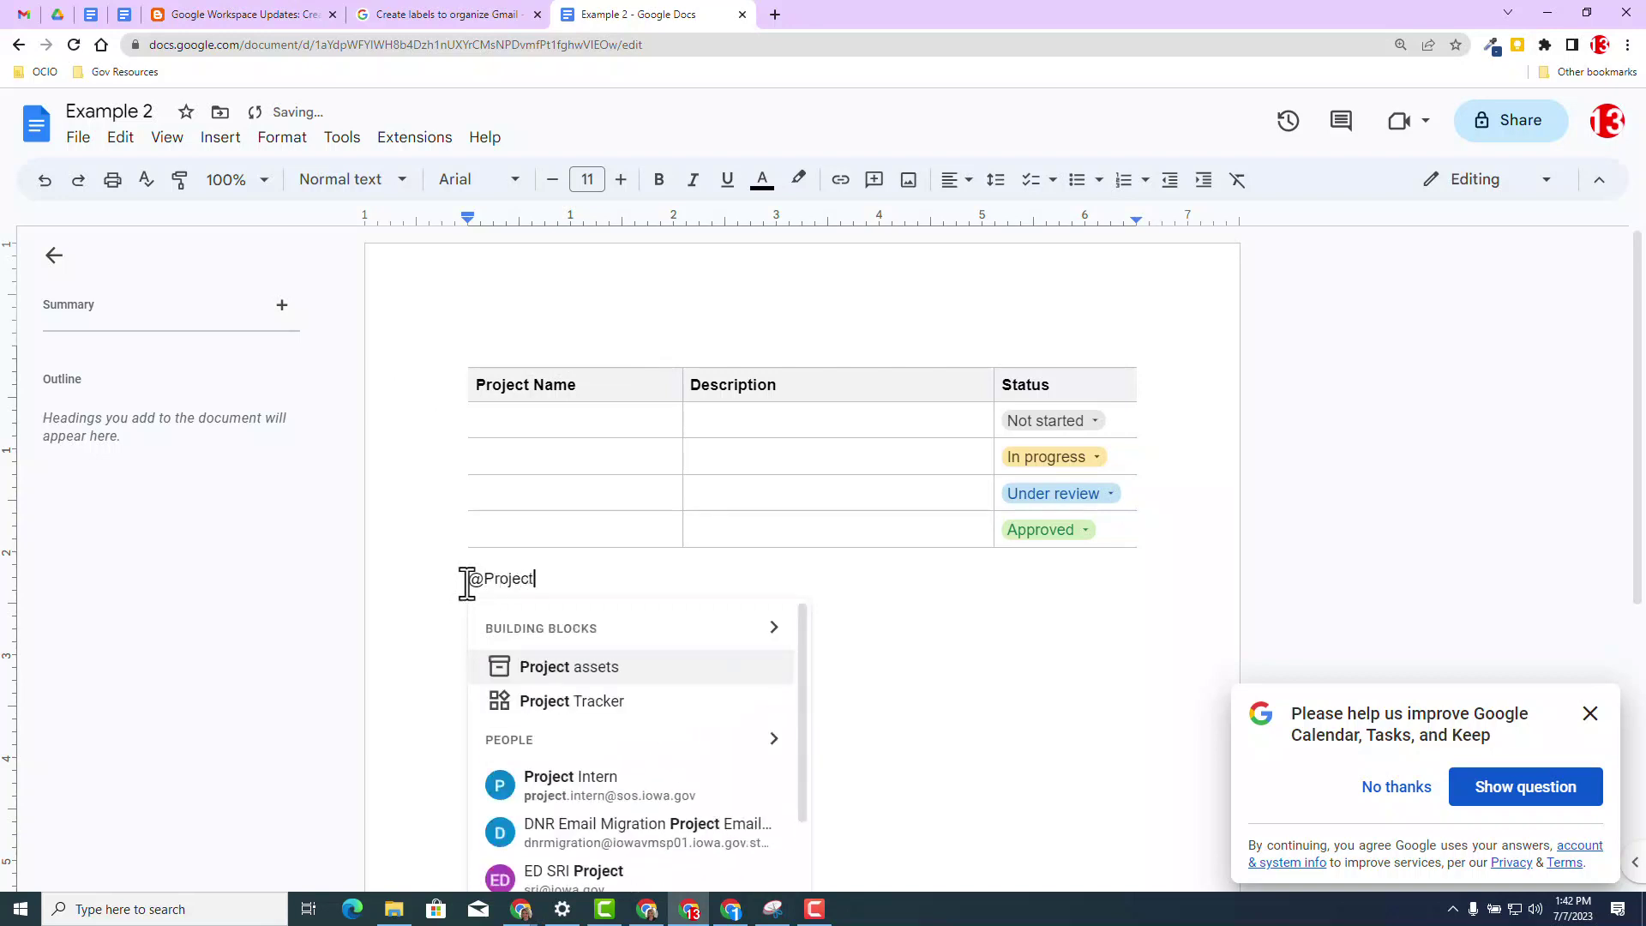
mouse_move(564, 716)
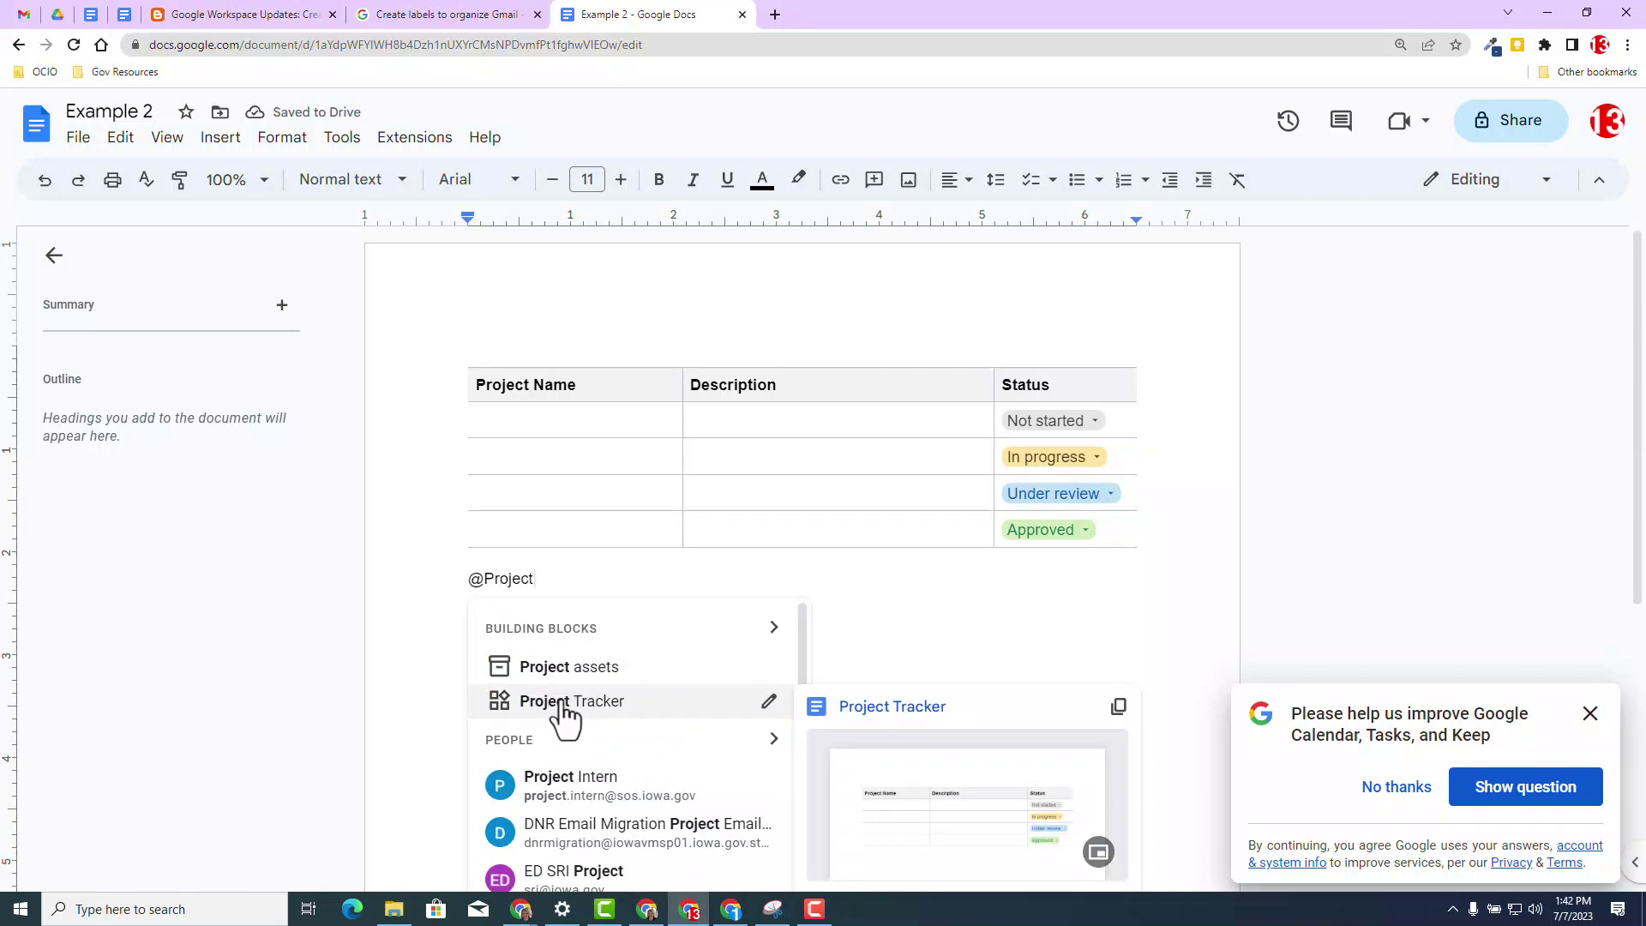
Open Project Tracker for editing and shorten its headers to 'Project' and 'Desc.'.
click(768, 703)
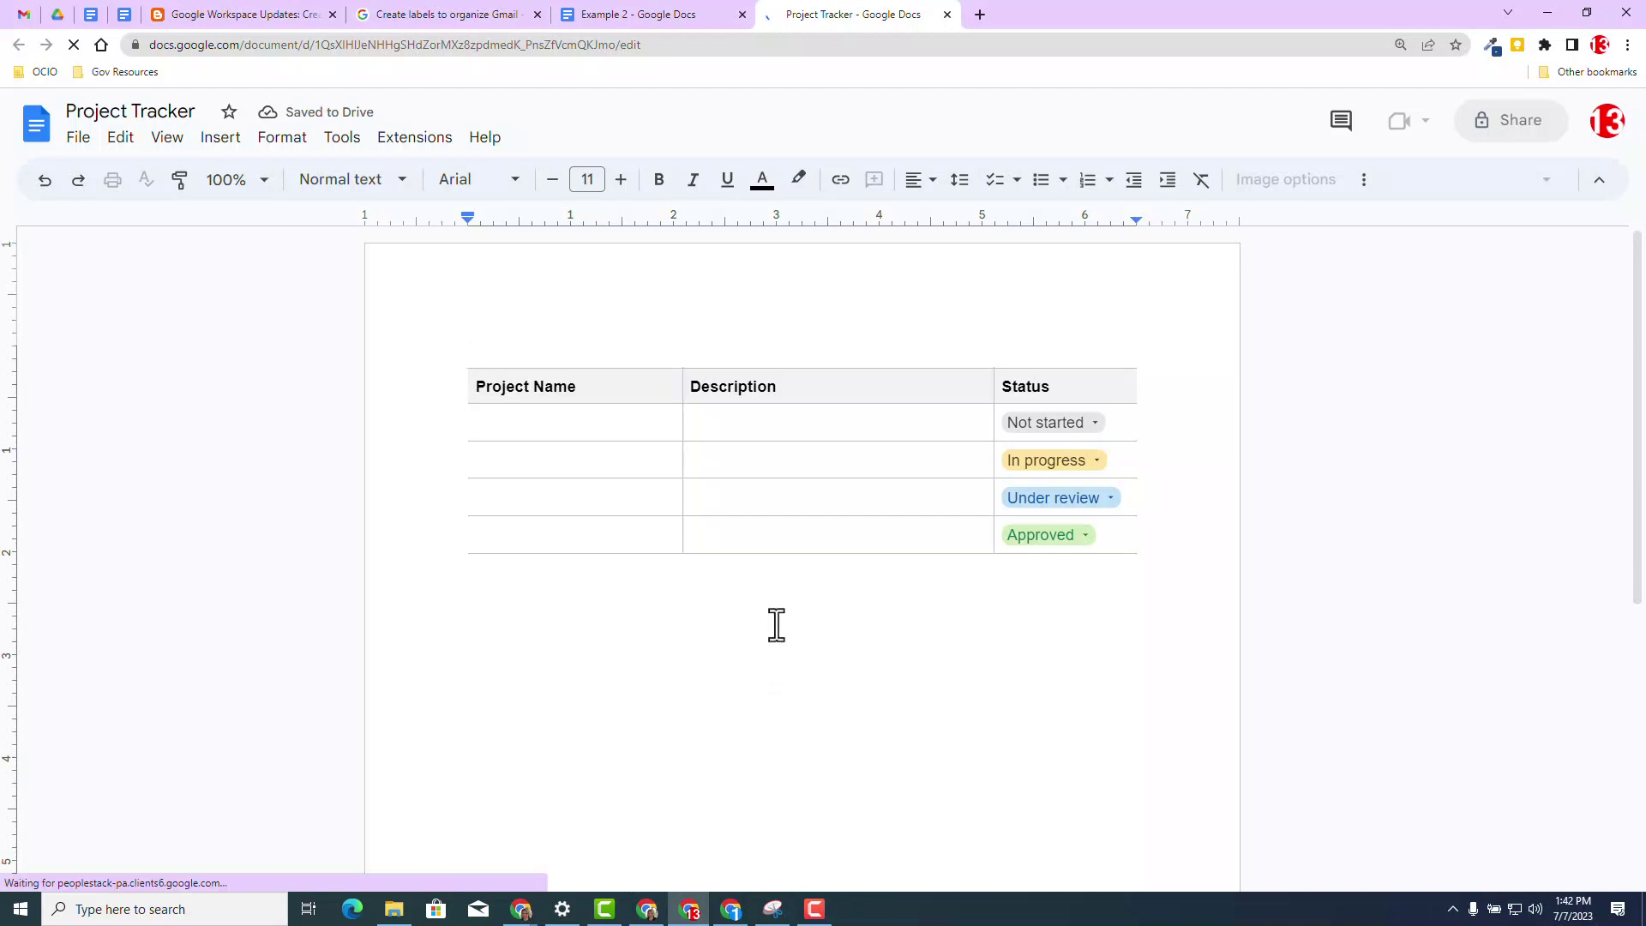
click(586, 387)
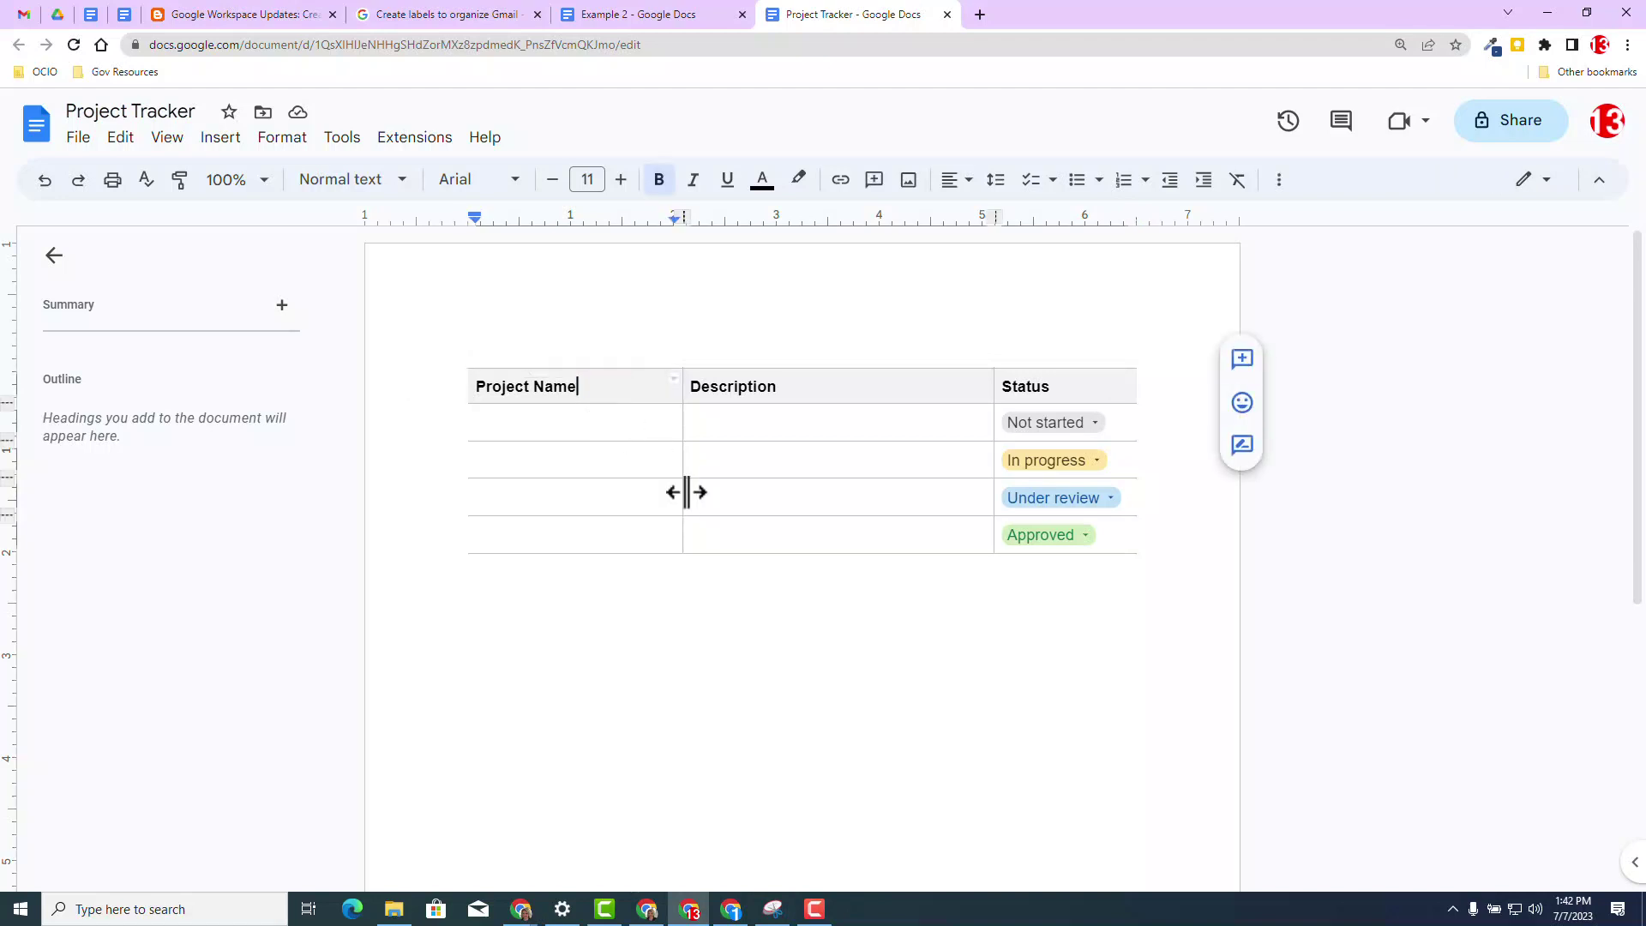
key(BackSpace)
key(BackSpace)
key(BackSpace)
key(BackSpace)
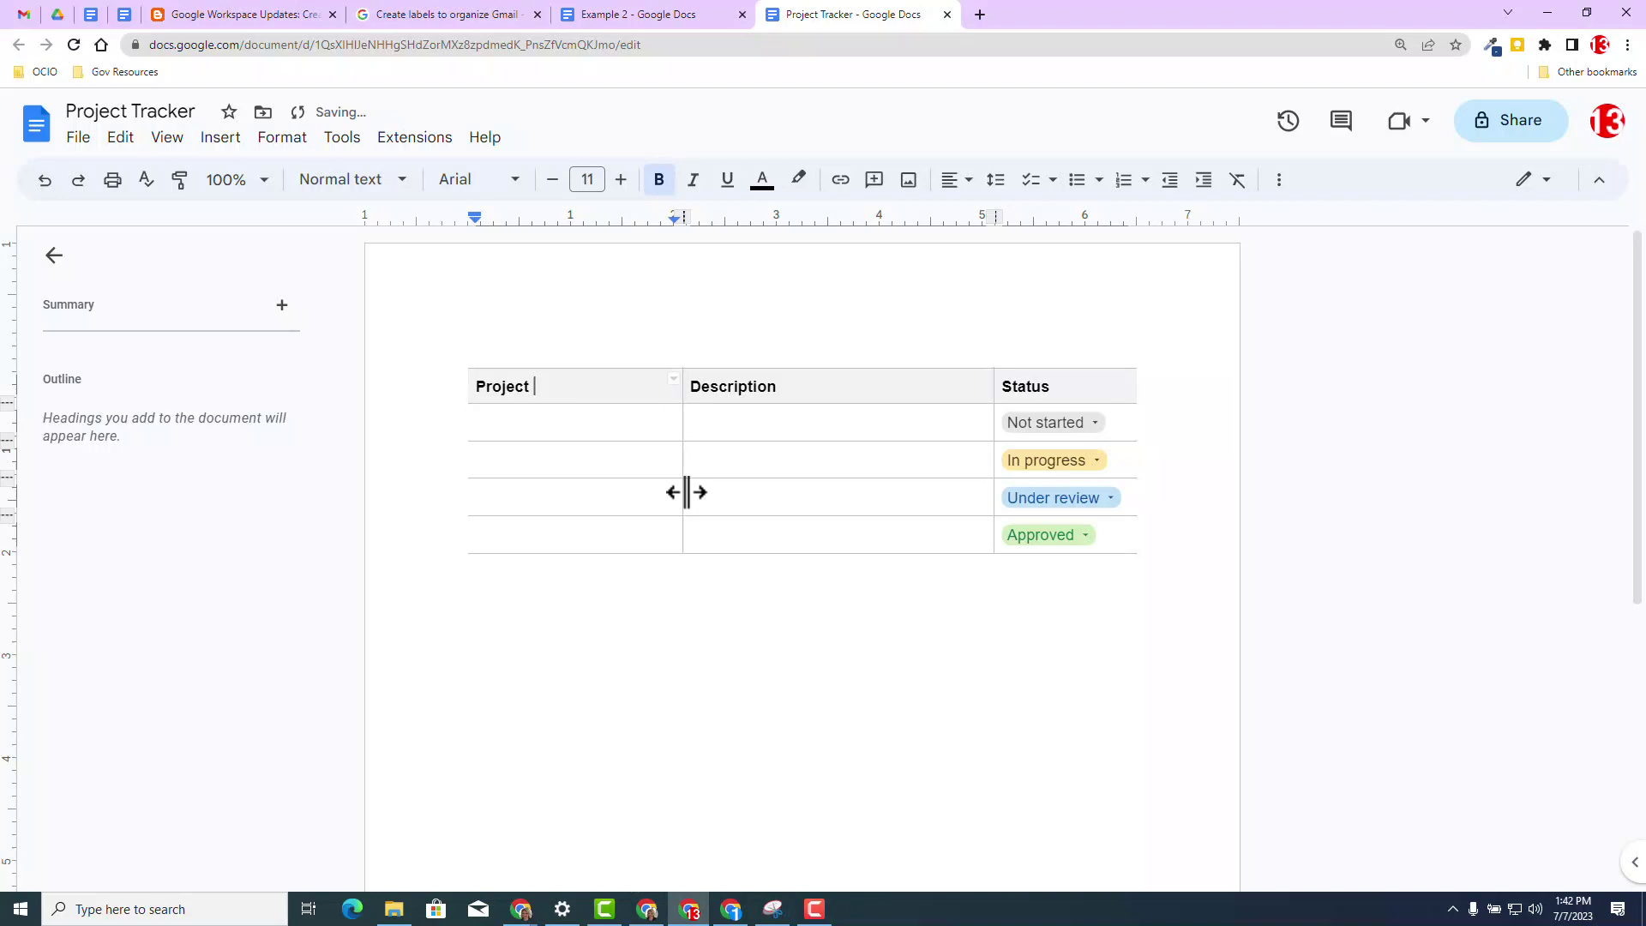
key(BackSpace)
click(783, 386)
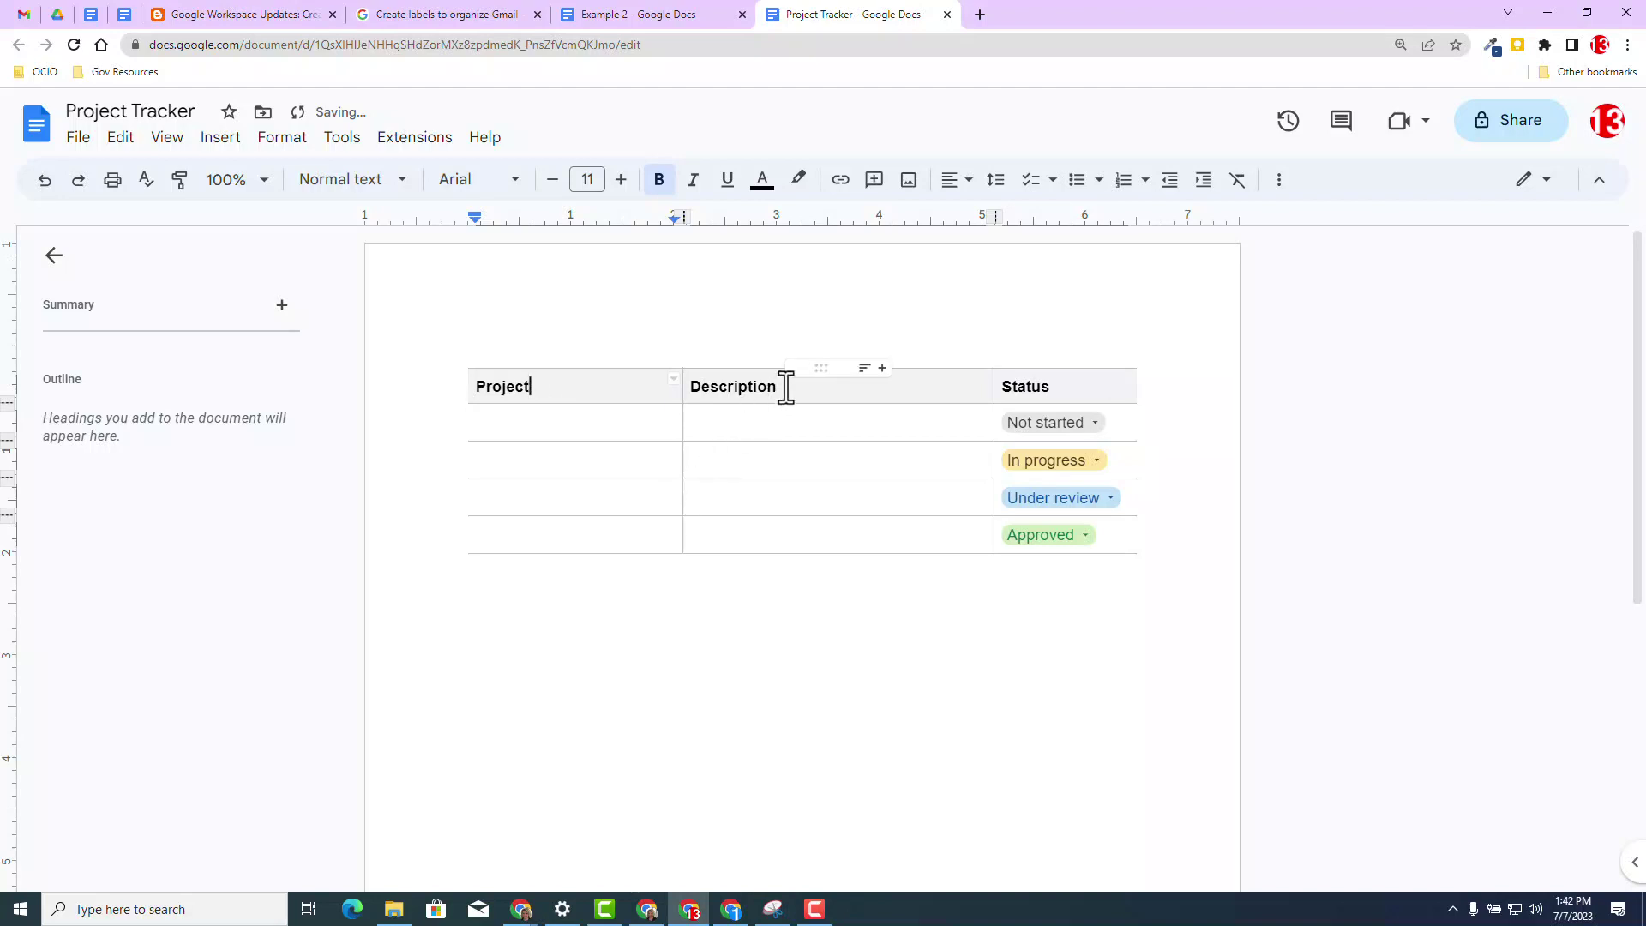
key(BackSpace)
key(BackSpace)
key(BackSpace)
key(BackSpace)
key(BackSpace)
key(BackSpace)
key(BackSpace)
text(.)
click(790, 616)
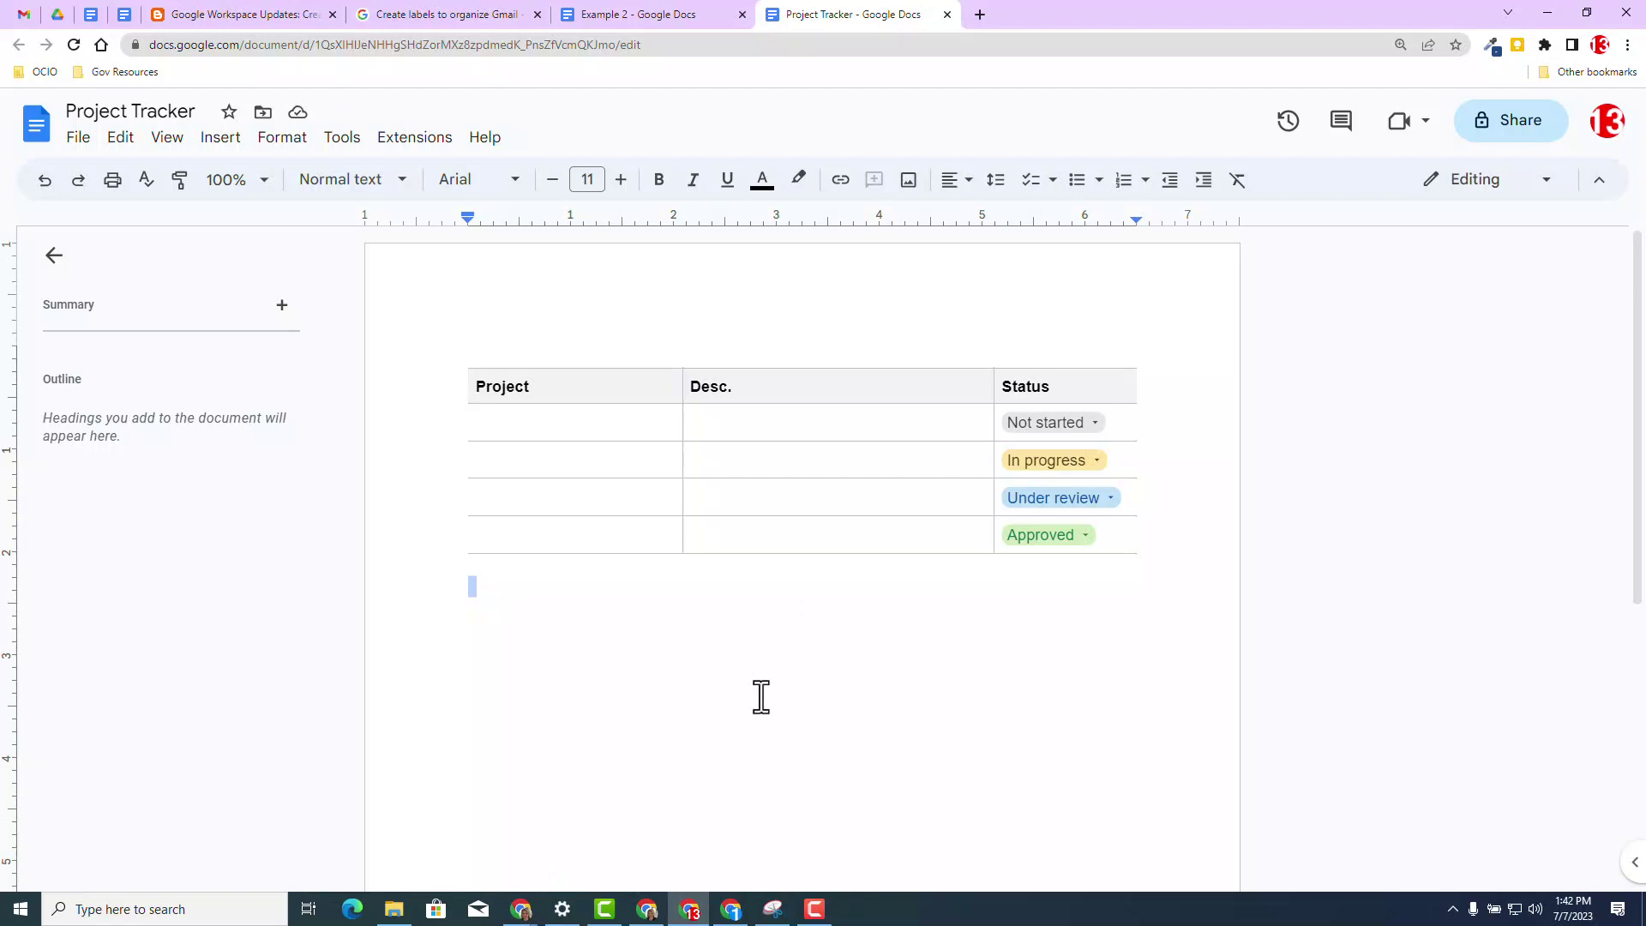
click(947, 14)
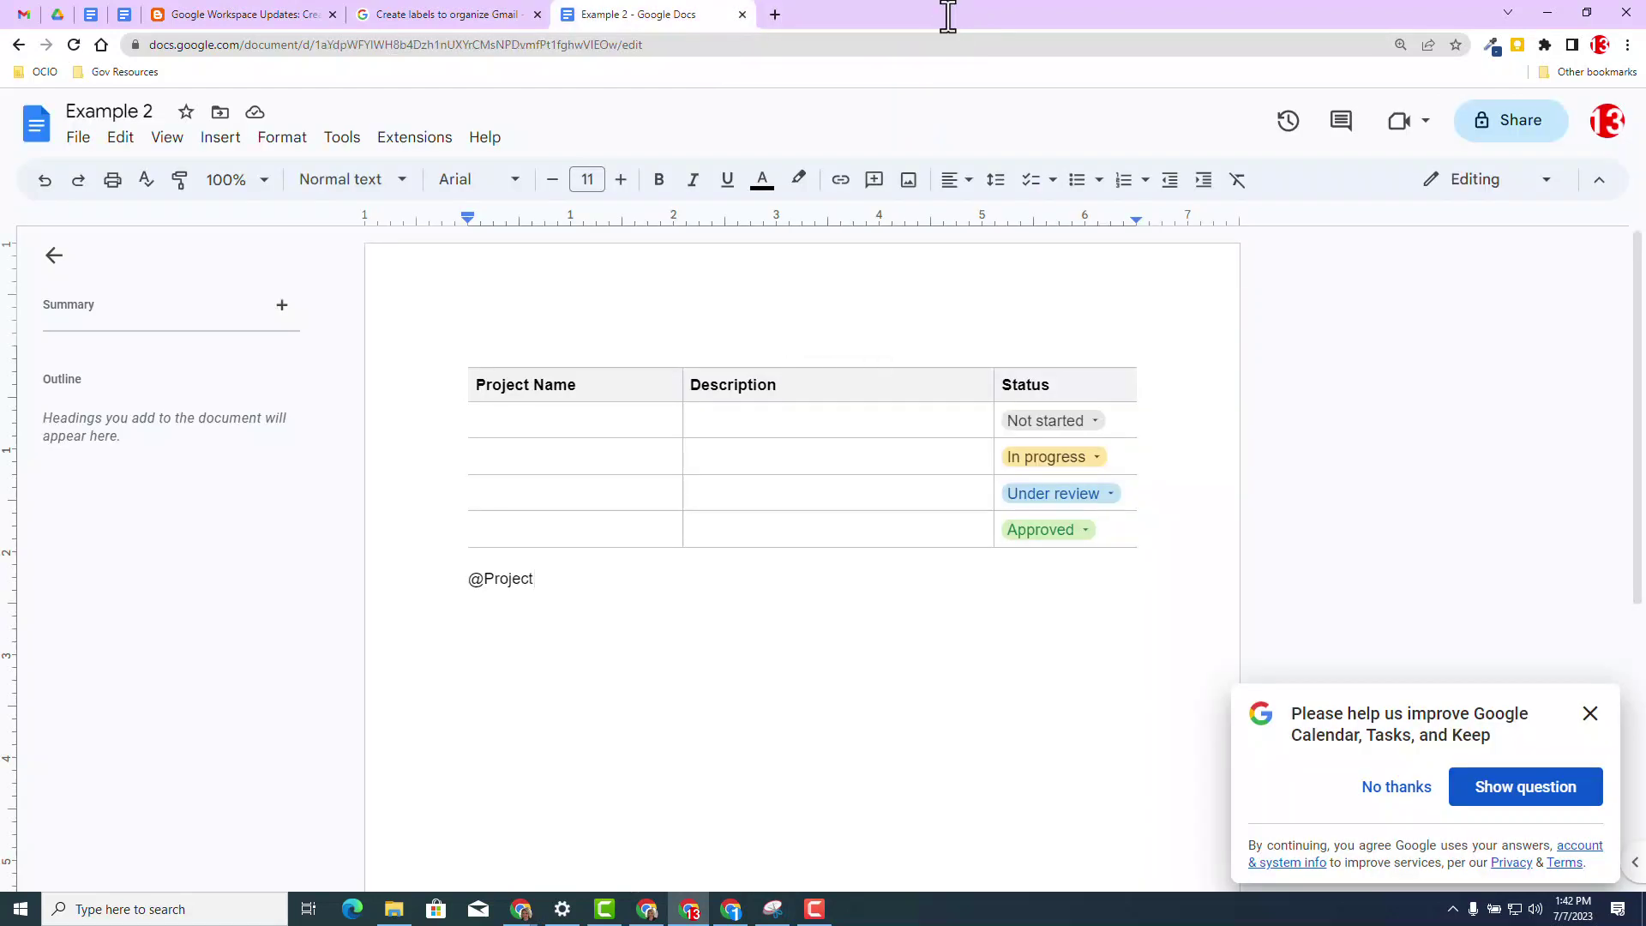
drag(537, 580, 389, 582)
key(BackSpace)
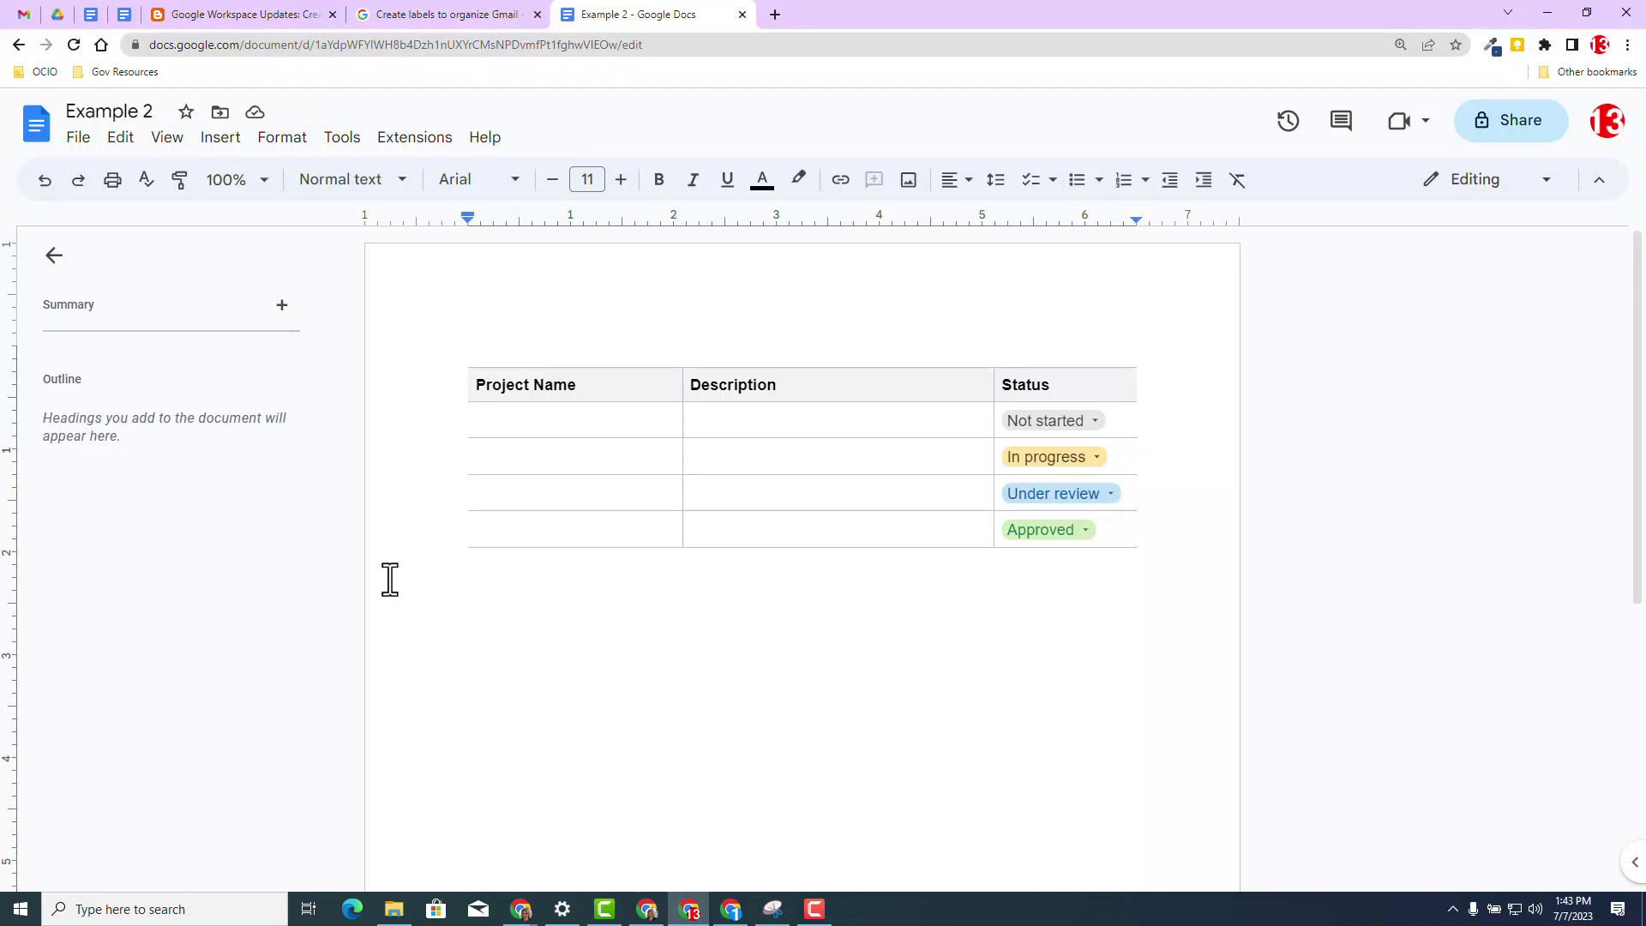
text(@projec)
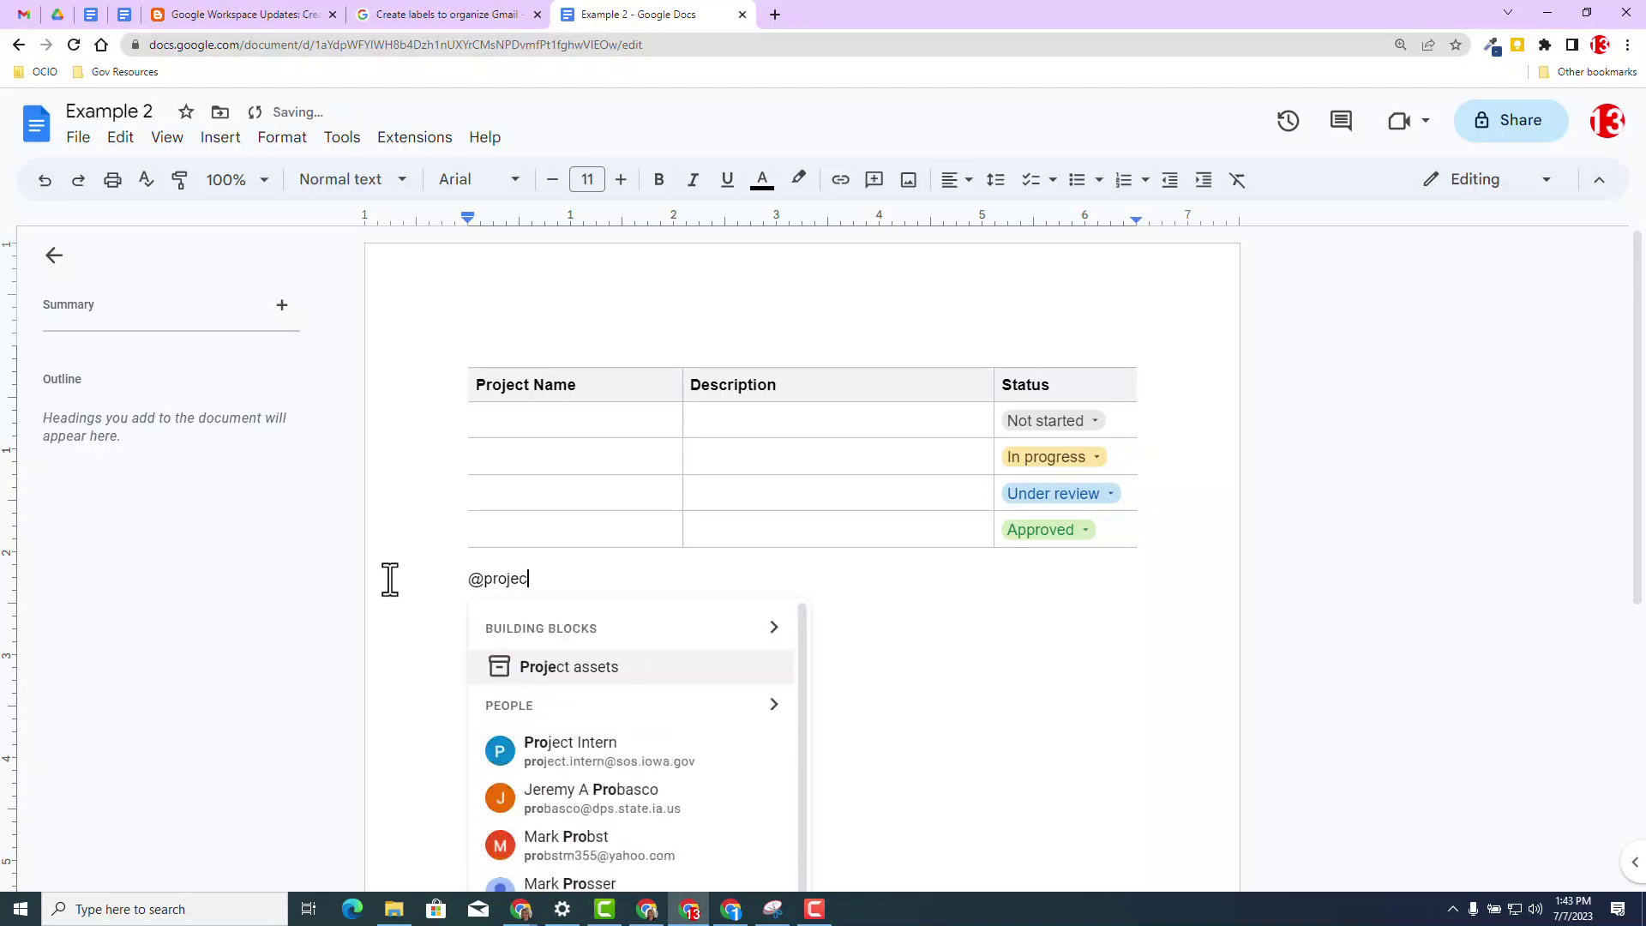
text(t Tra)
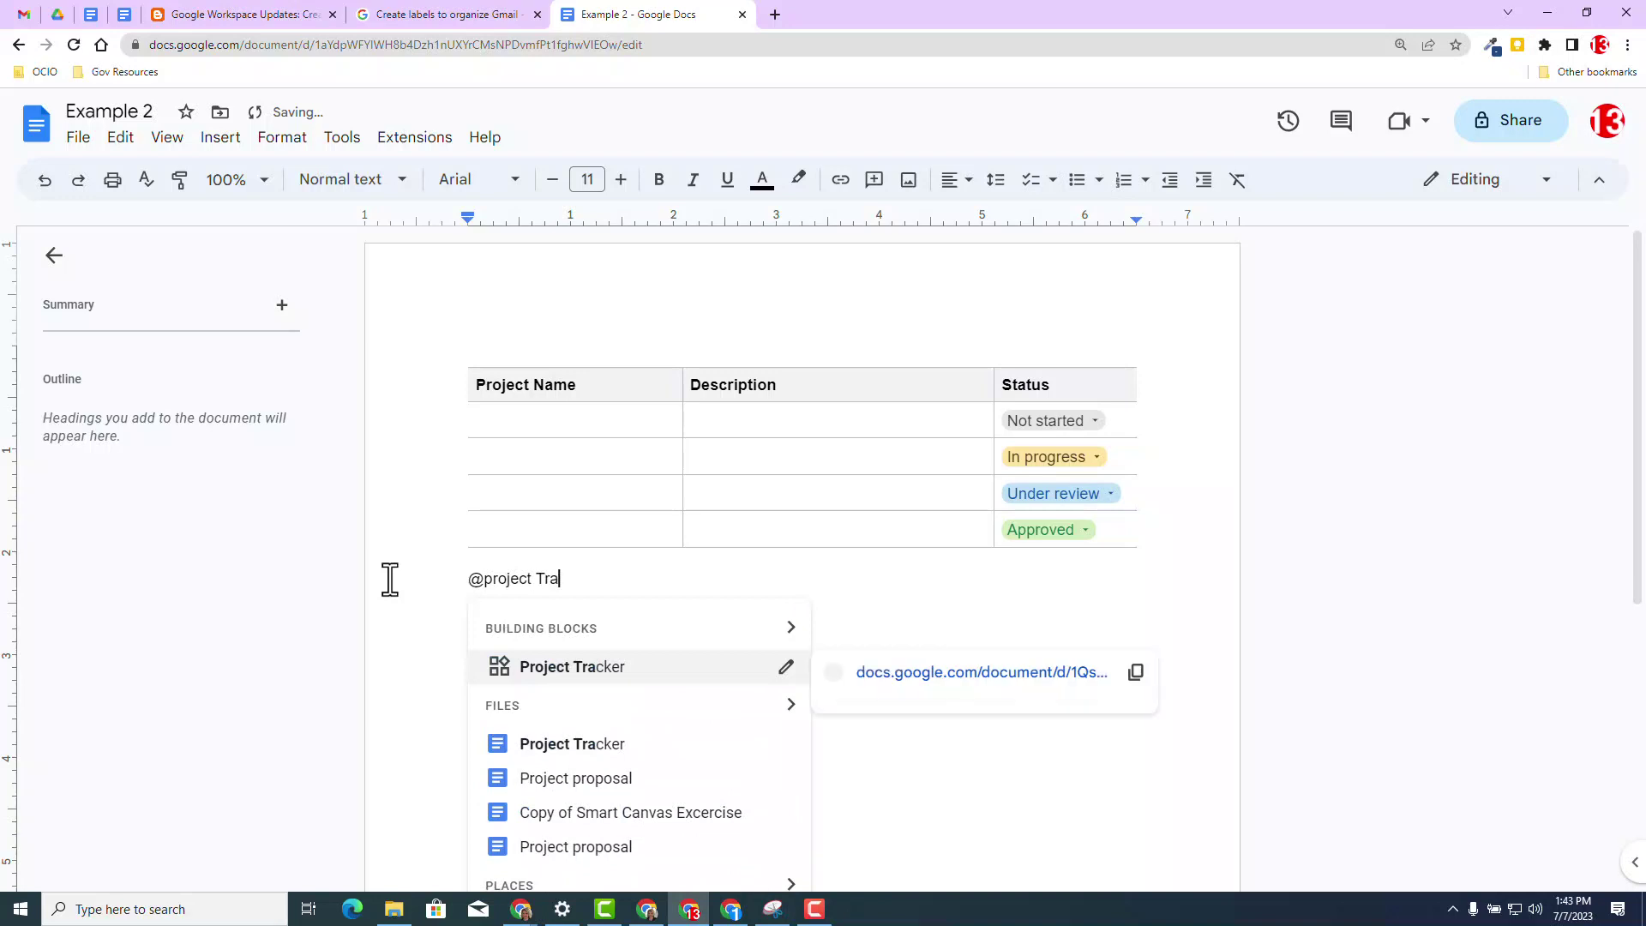
key(BackSpace)
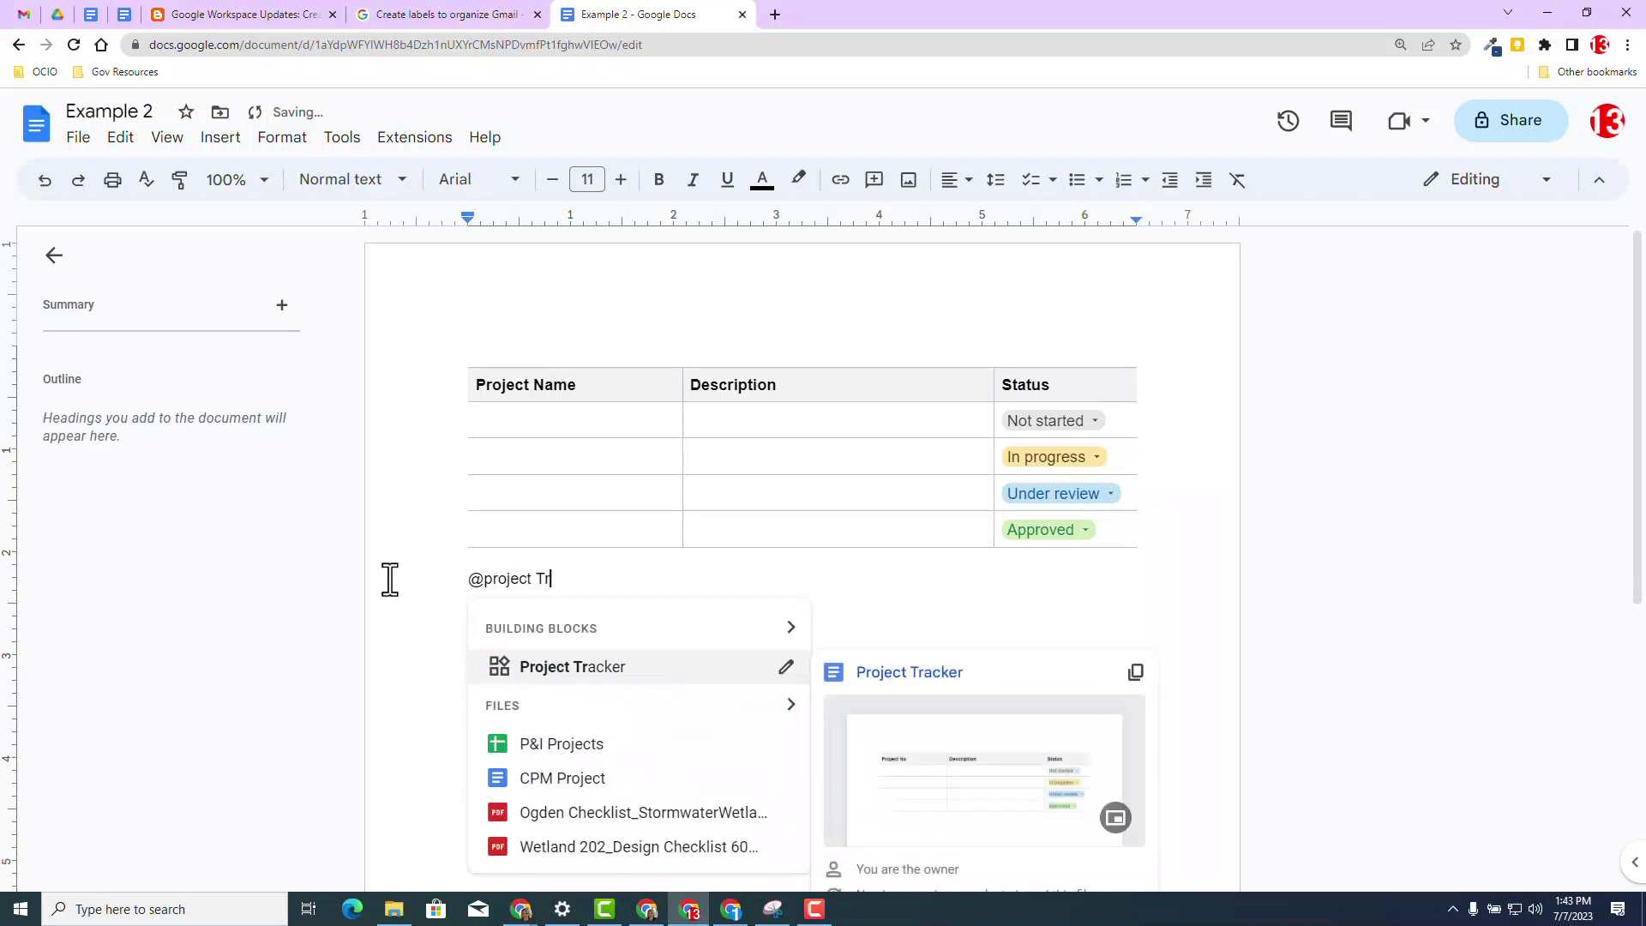
click(606, 673)
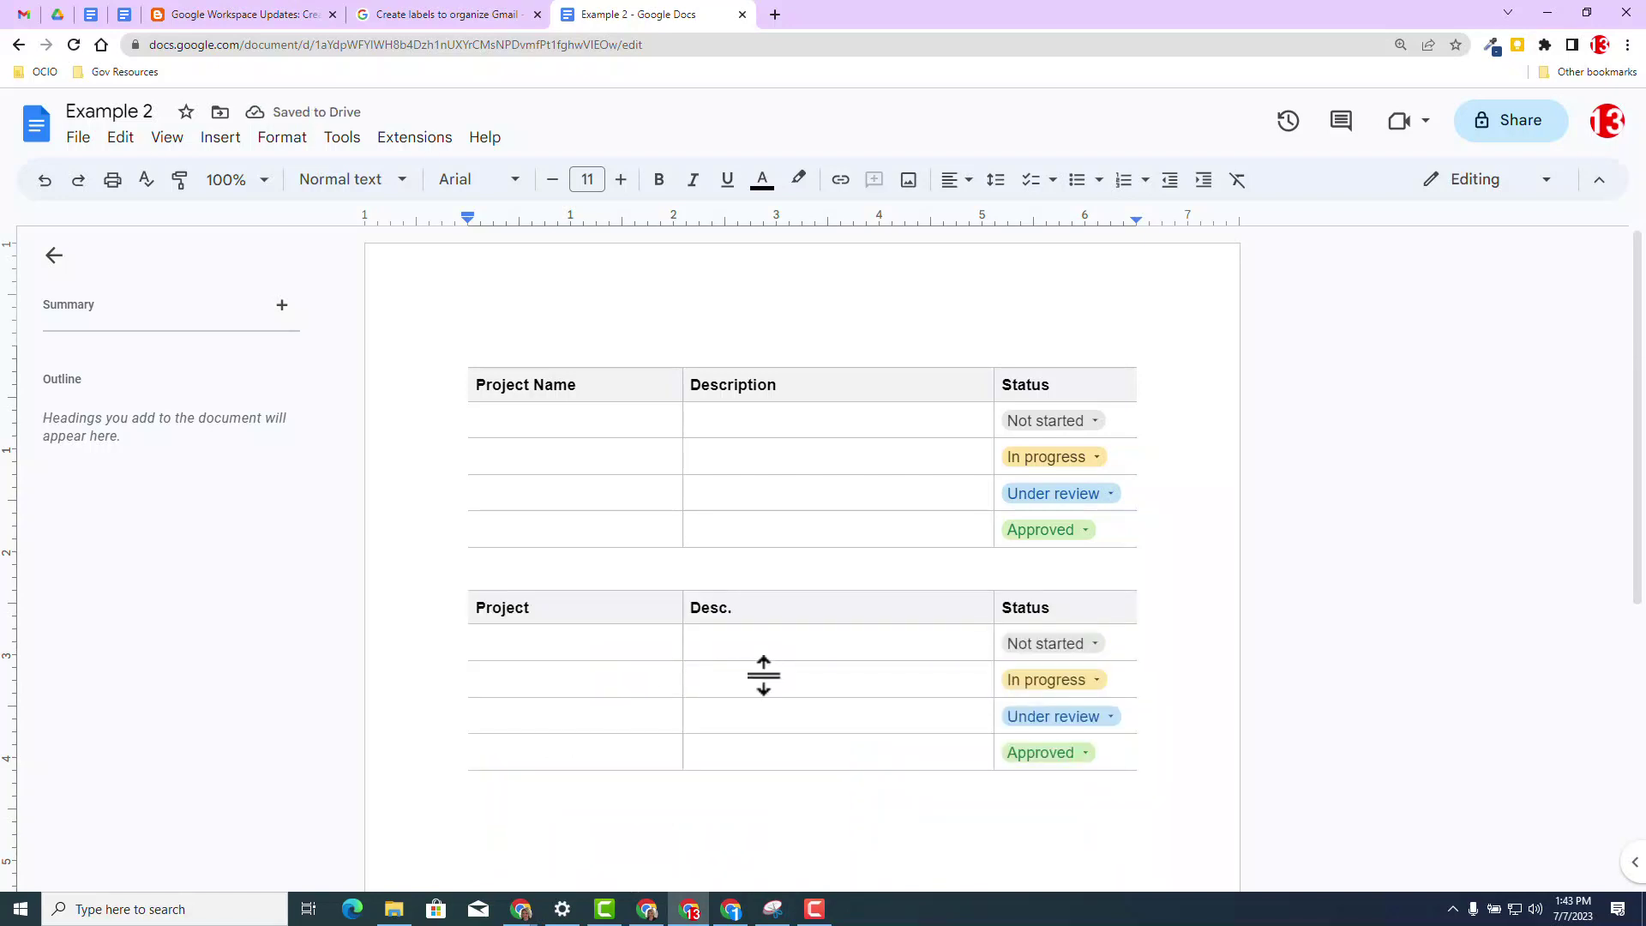
Compare the new table's Project header with the first table's, then go to the Instructions document.
click(544, 610)
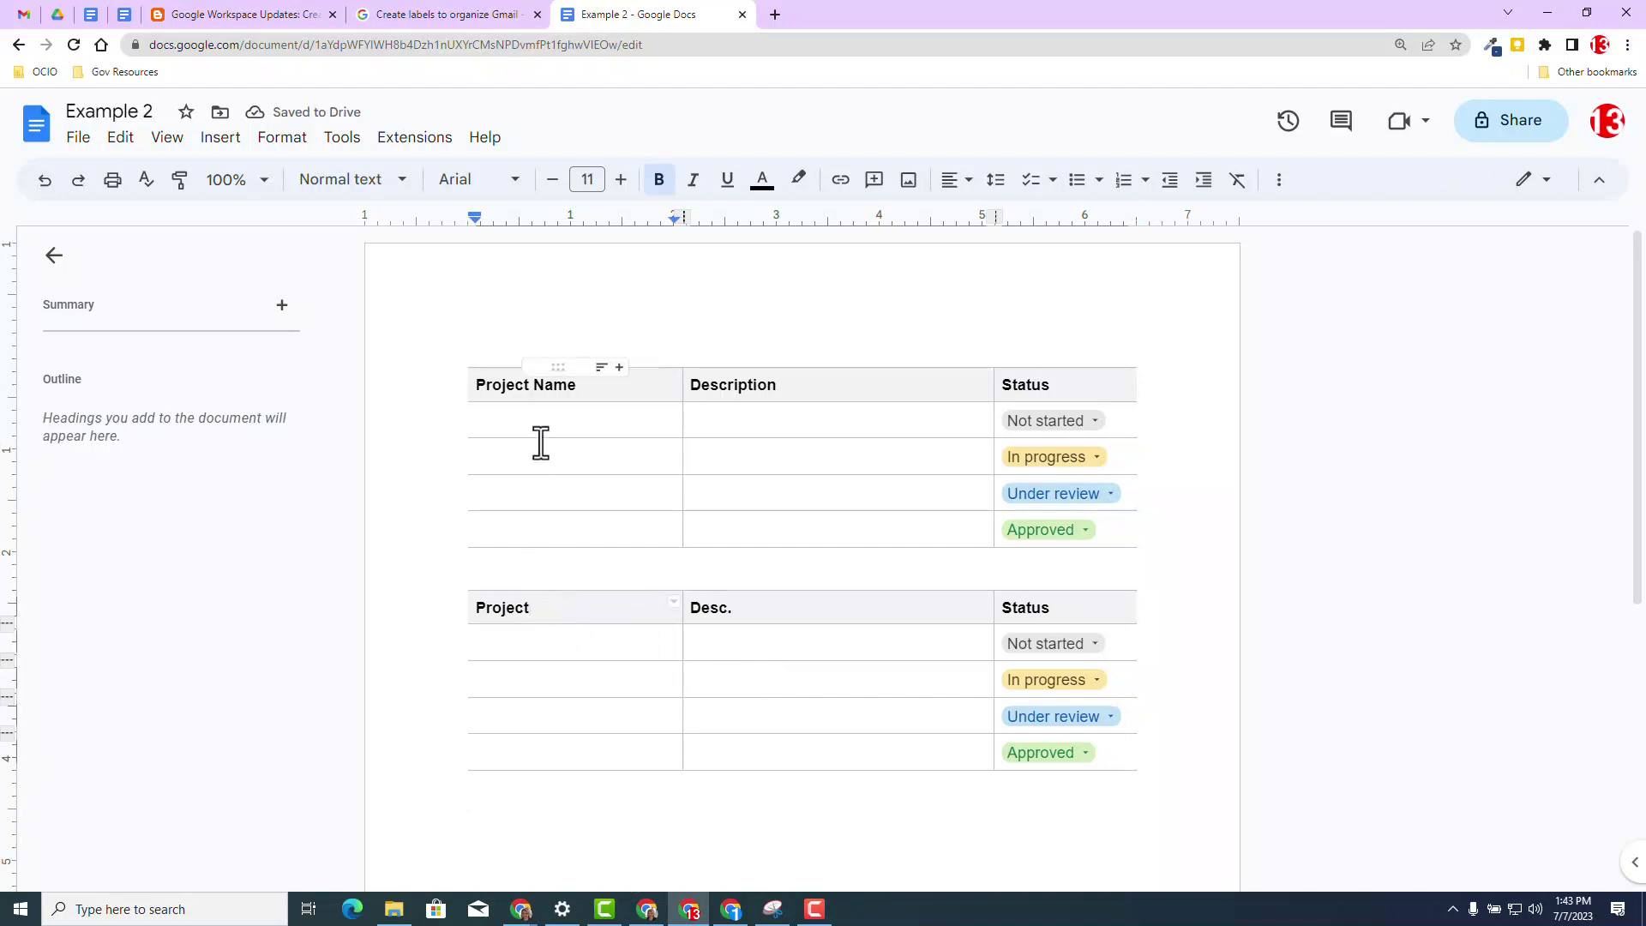
click(537, 394)
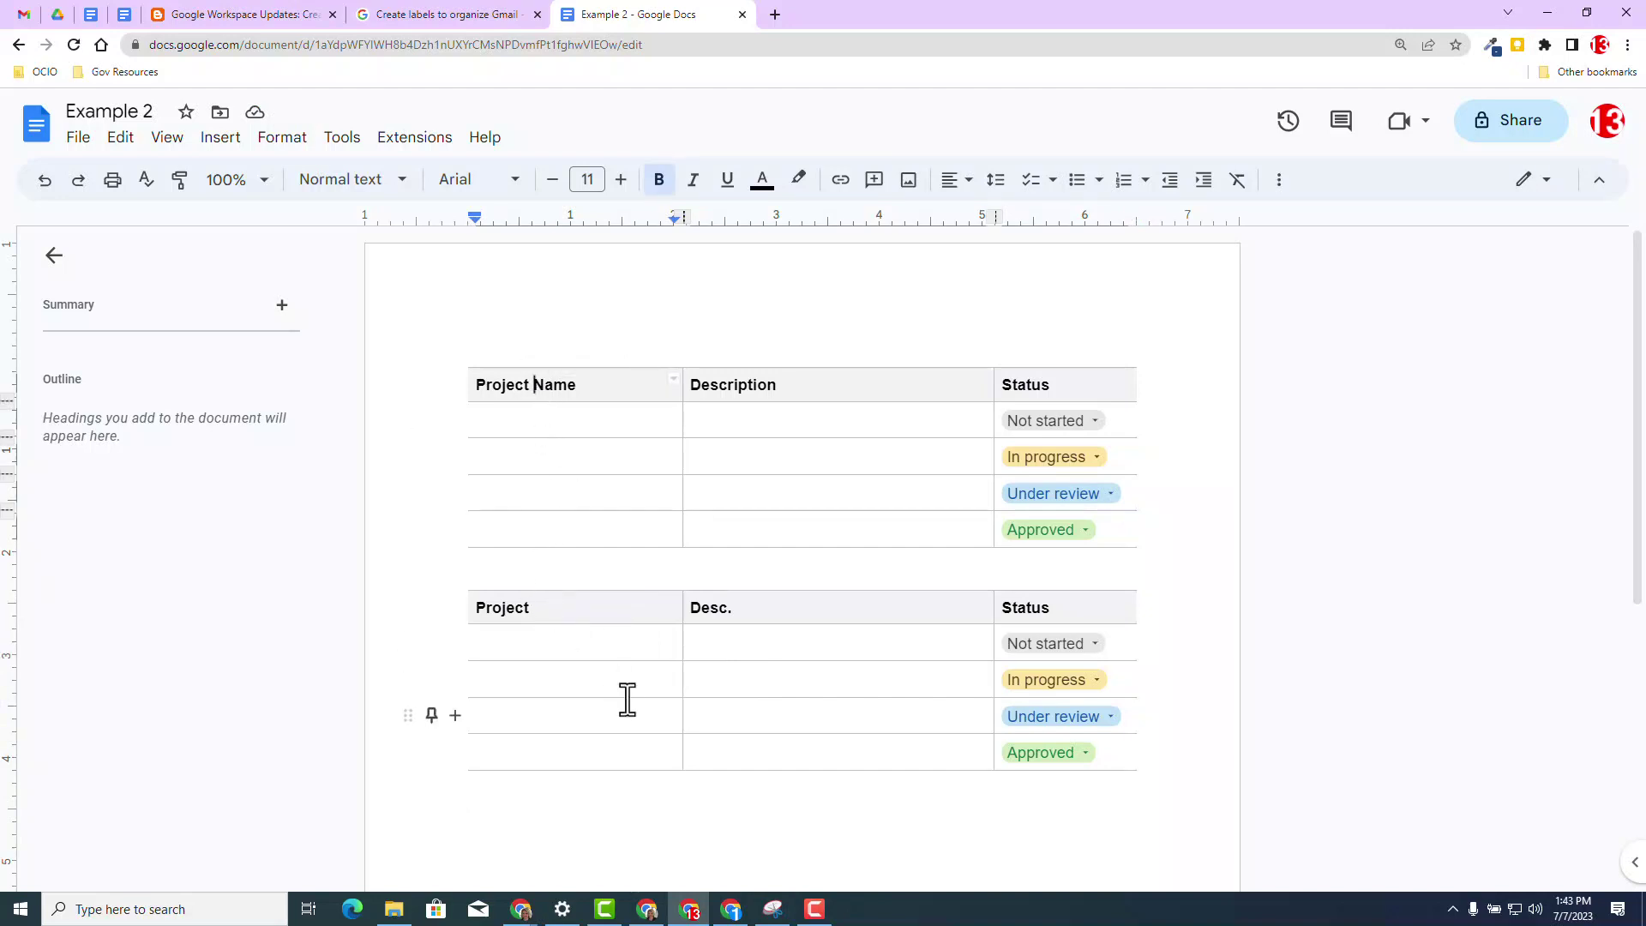
click(571, 616)
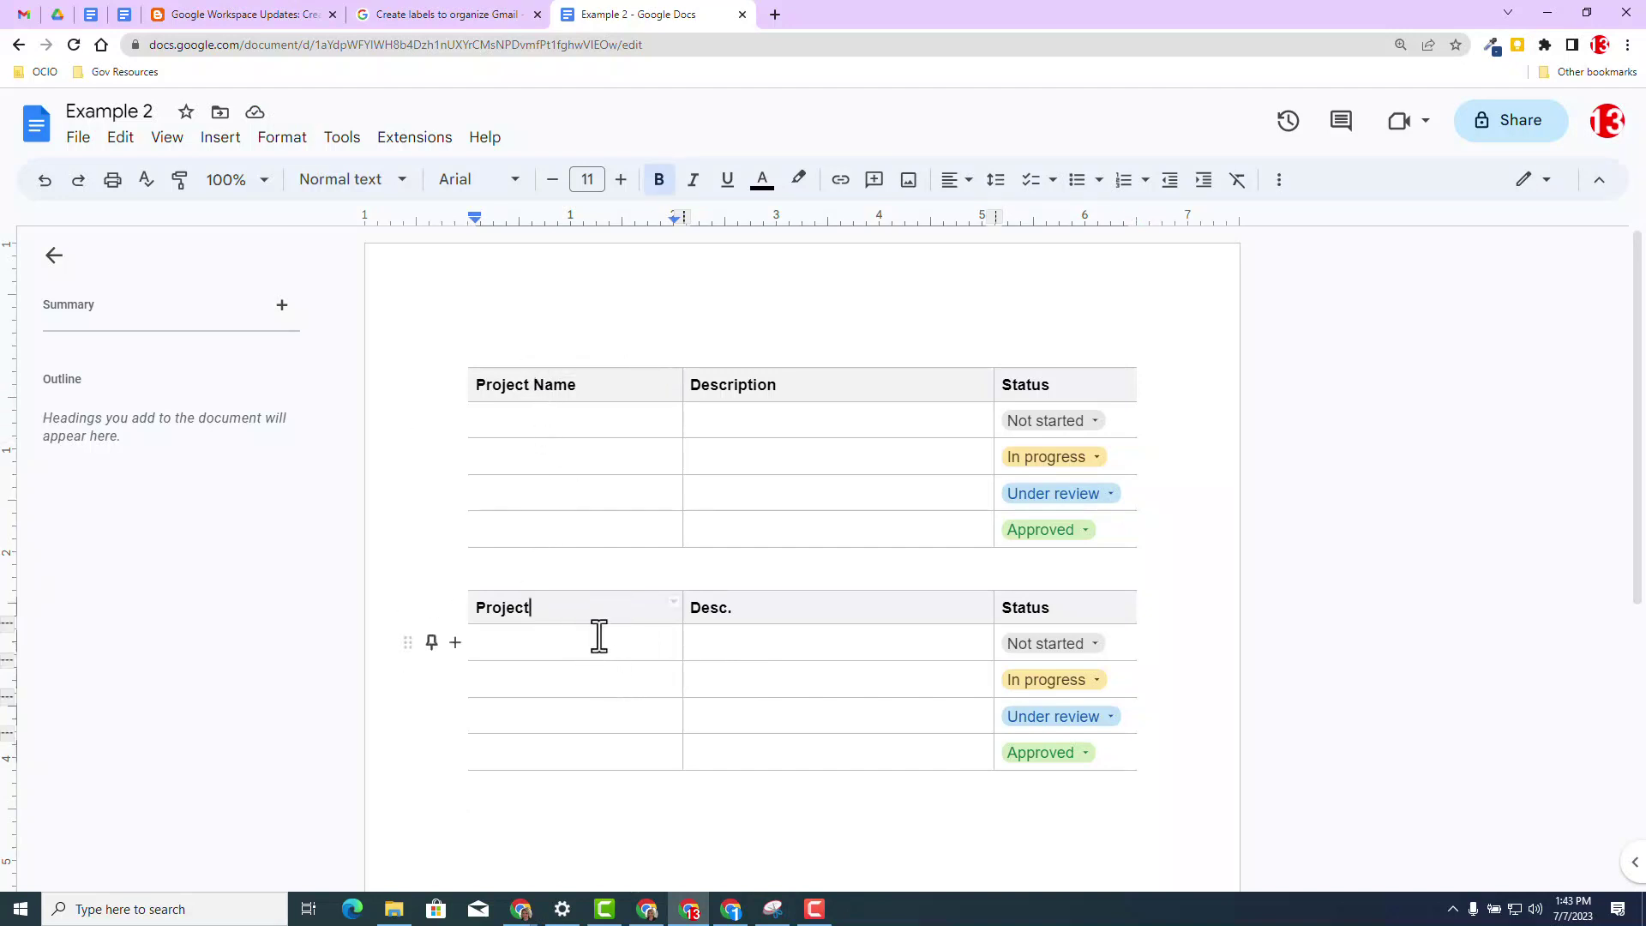
click(624, 687)
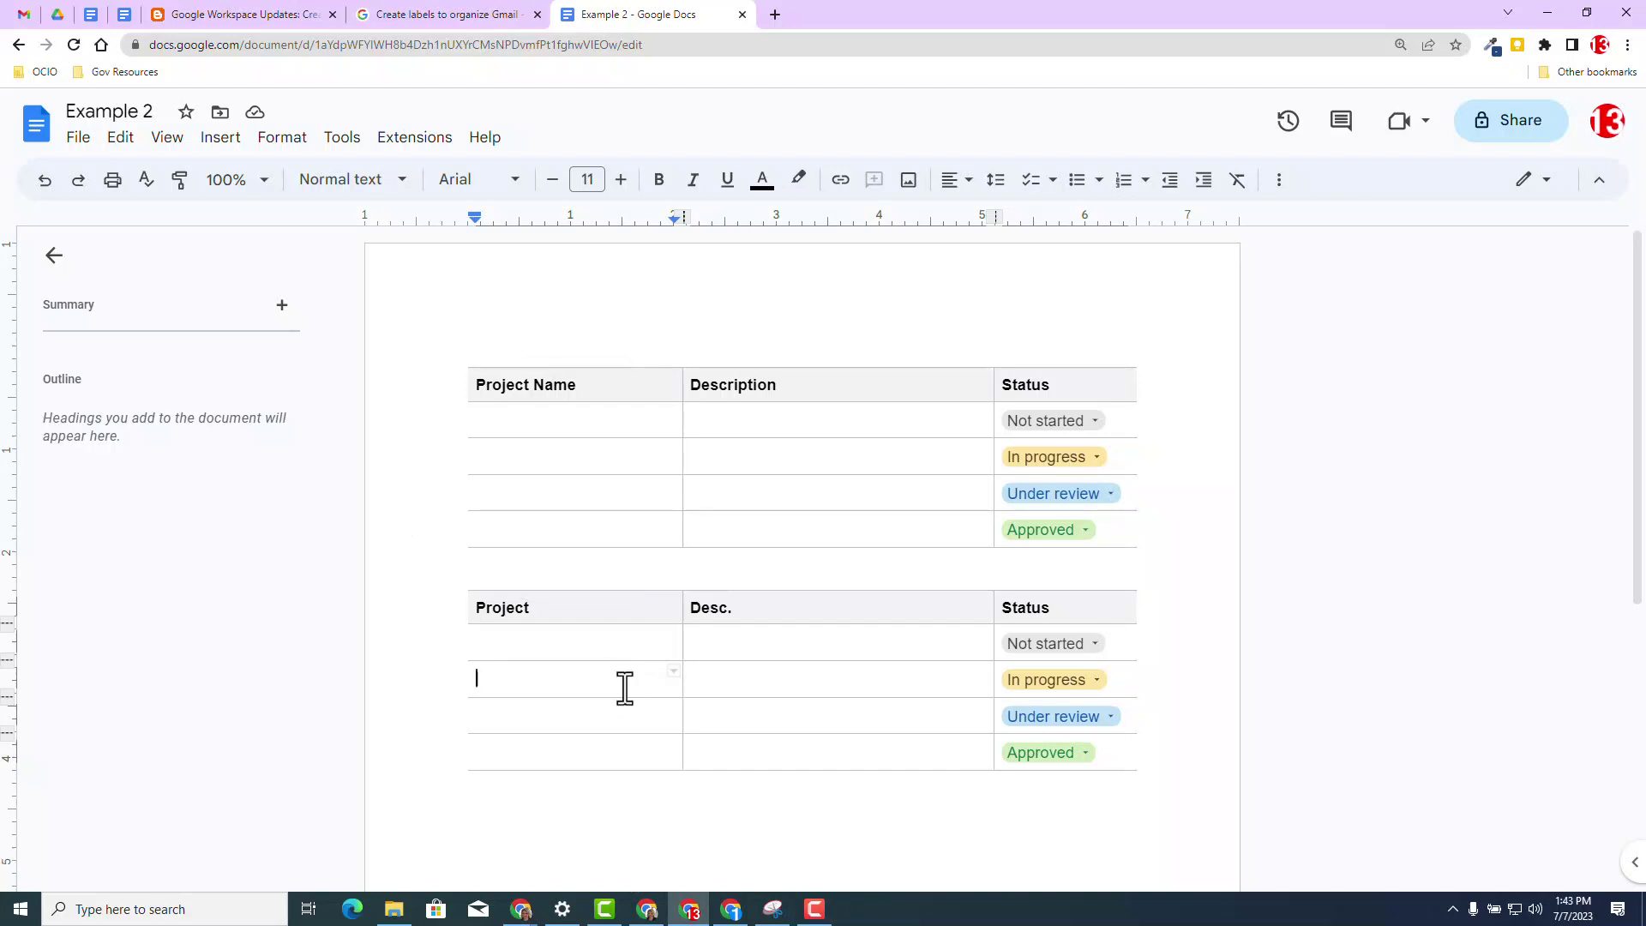
click(126, 7)
click(90, 14)
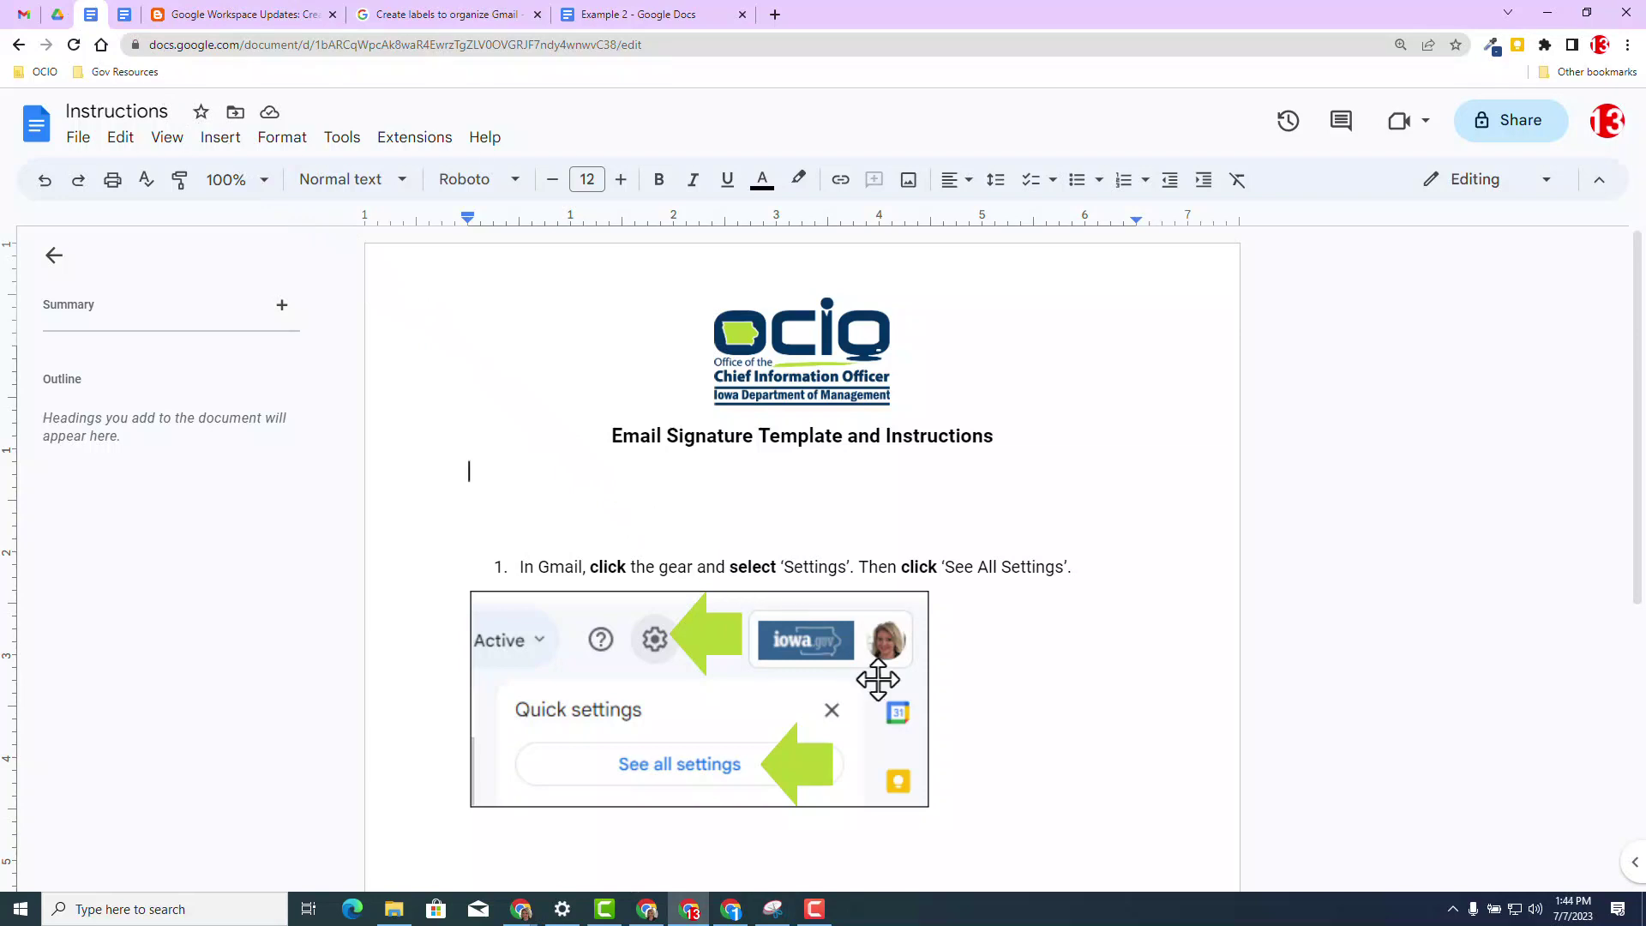
scroll(526, 481, down, 1)
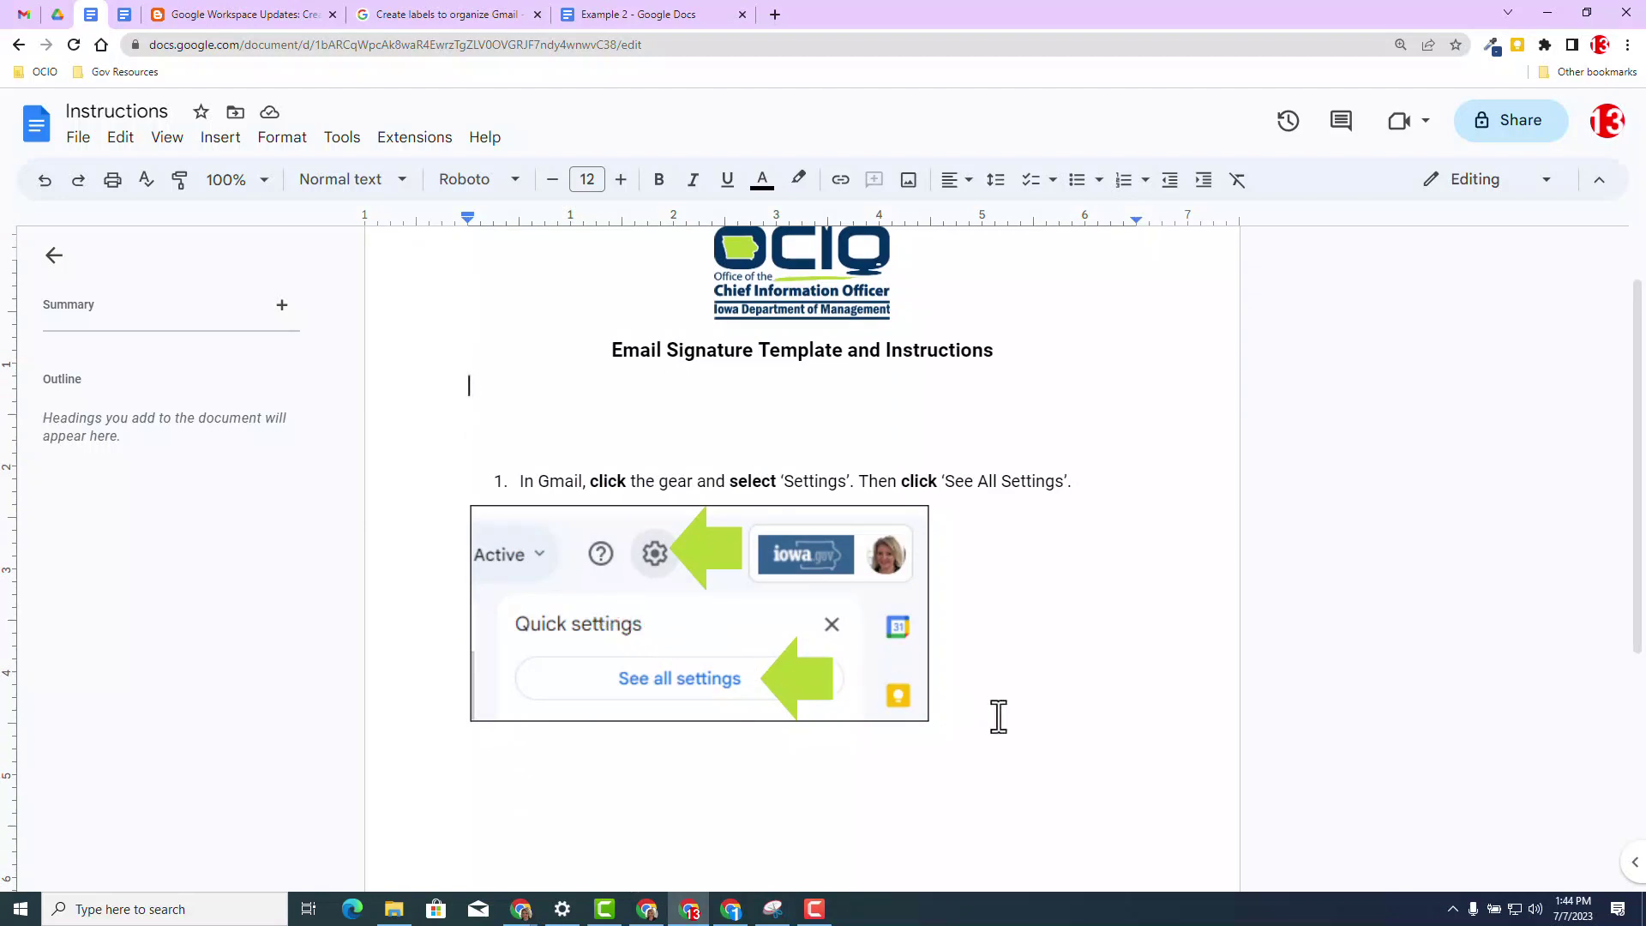
click(220, 139)
mouse_move(243, 246)
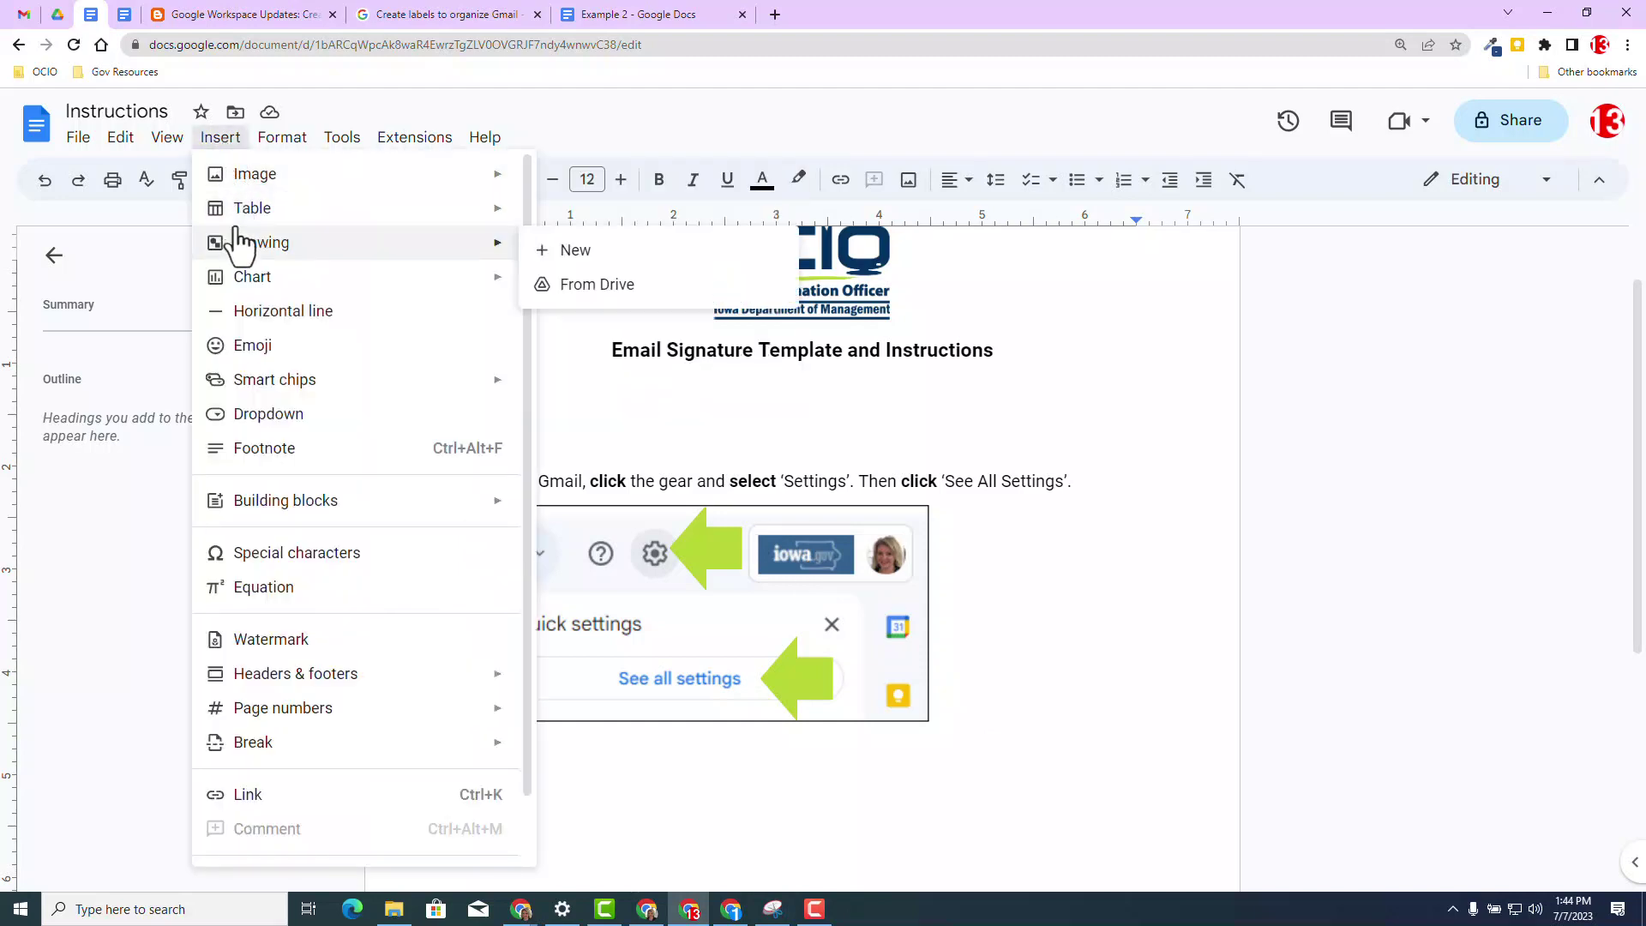
click(997, 614)
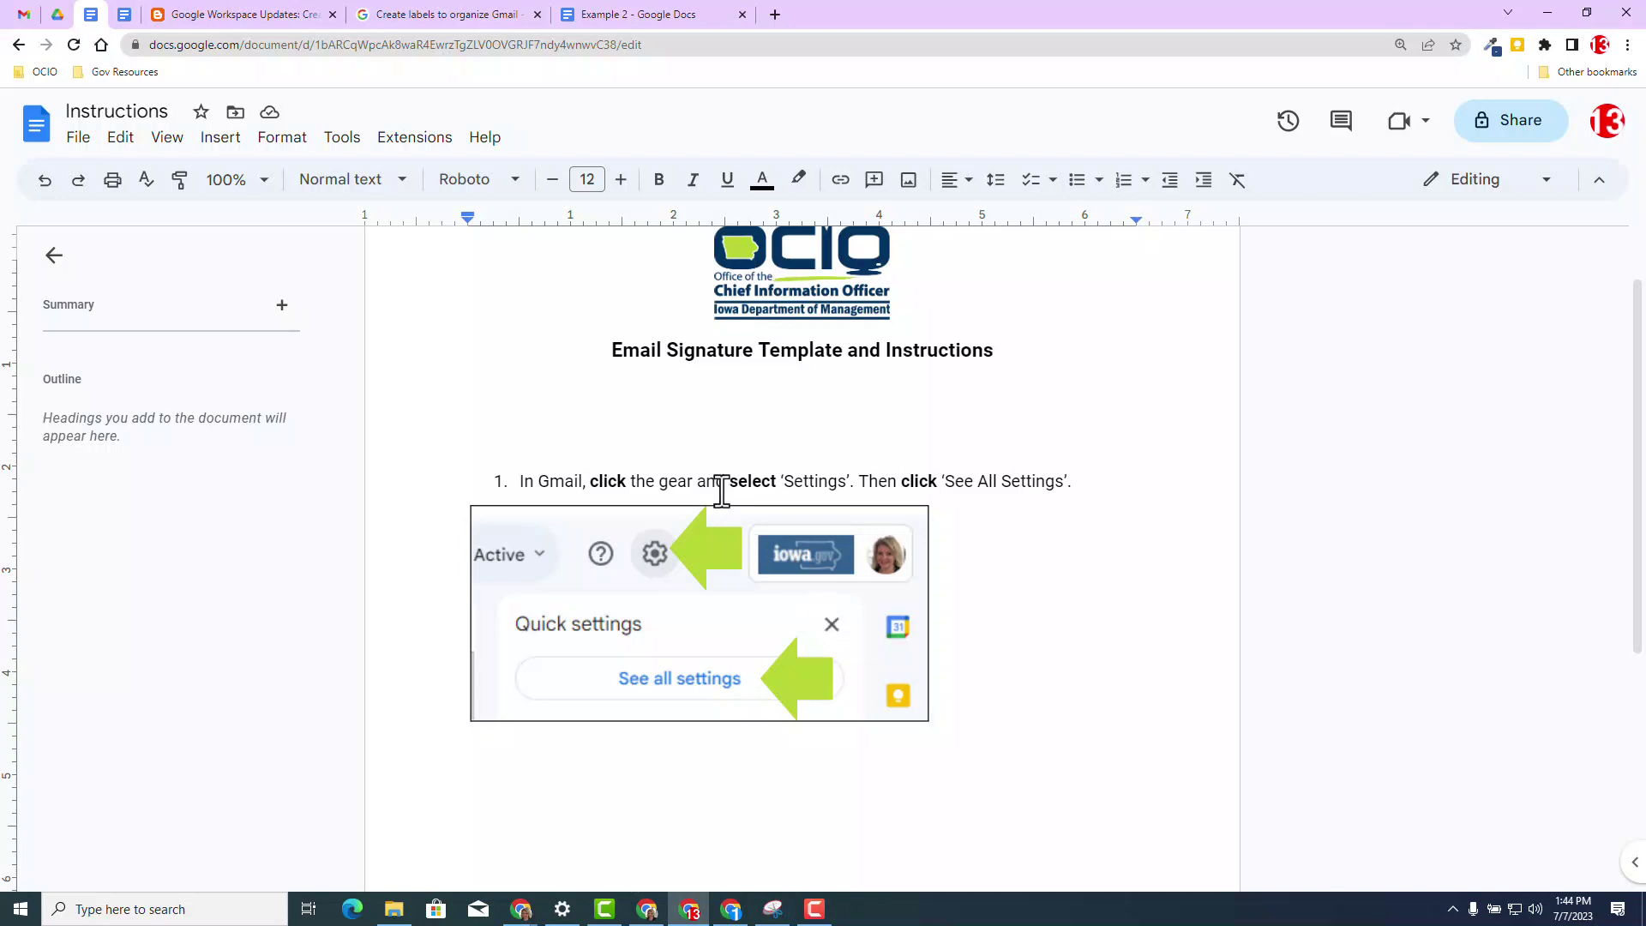
Select step 1 and its screenshot and start saving them as a custom building block.
drag(977, 709, 485, 480)
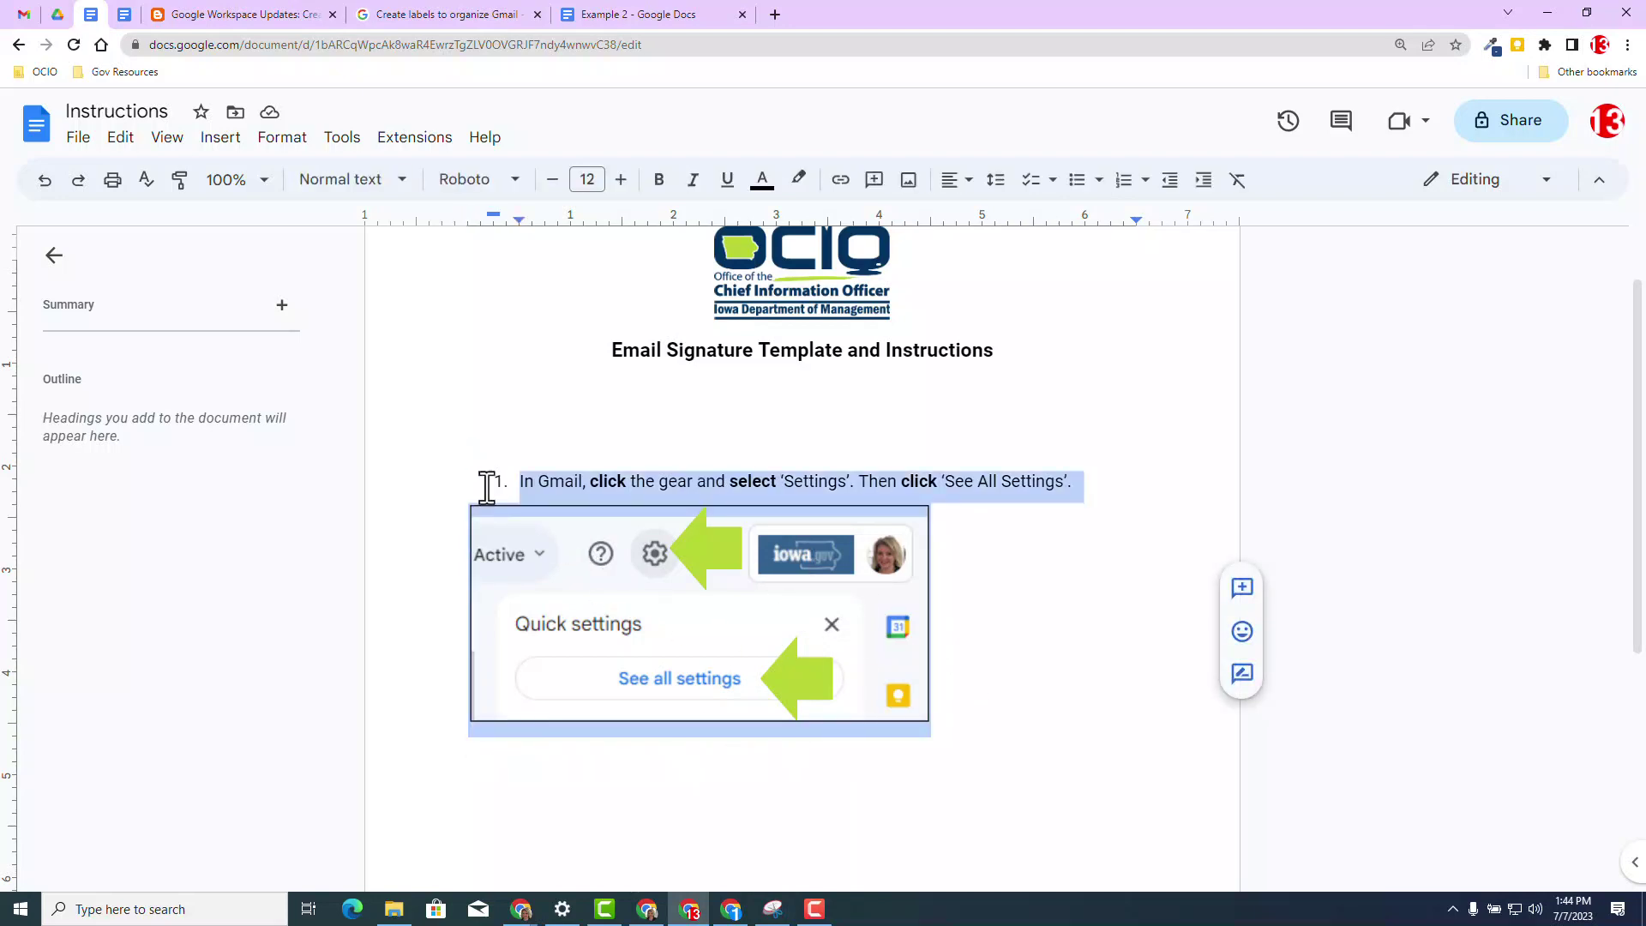
right_click(556, 572)
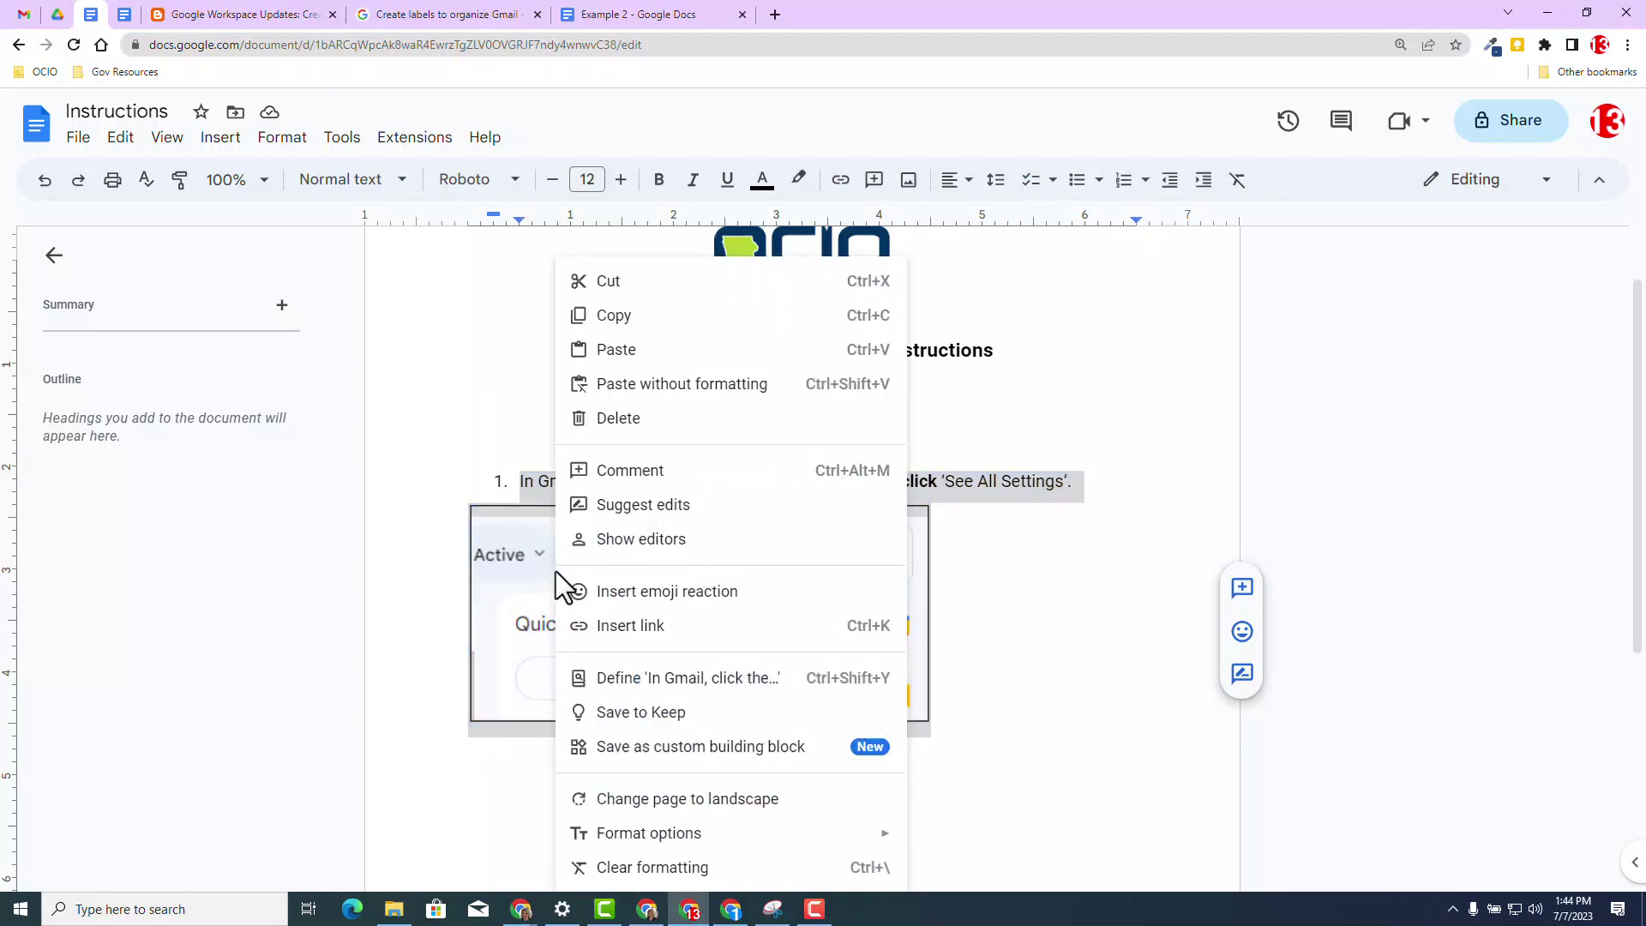
click(634, 748)
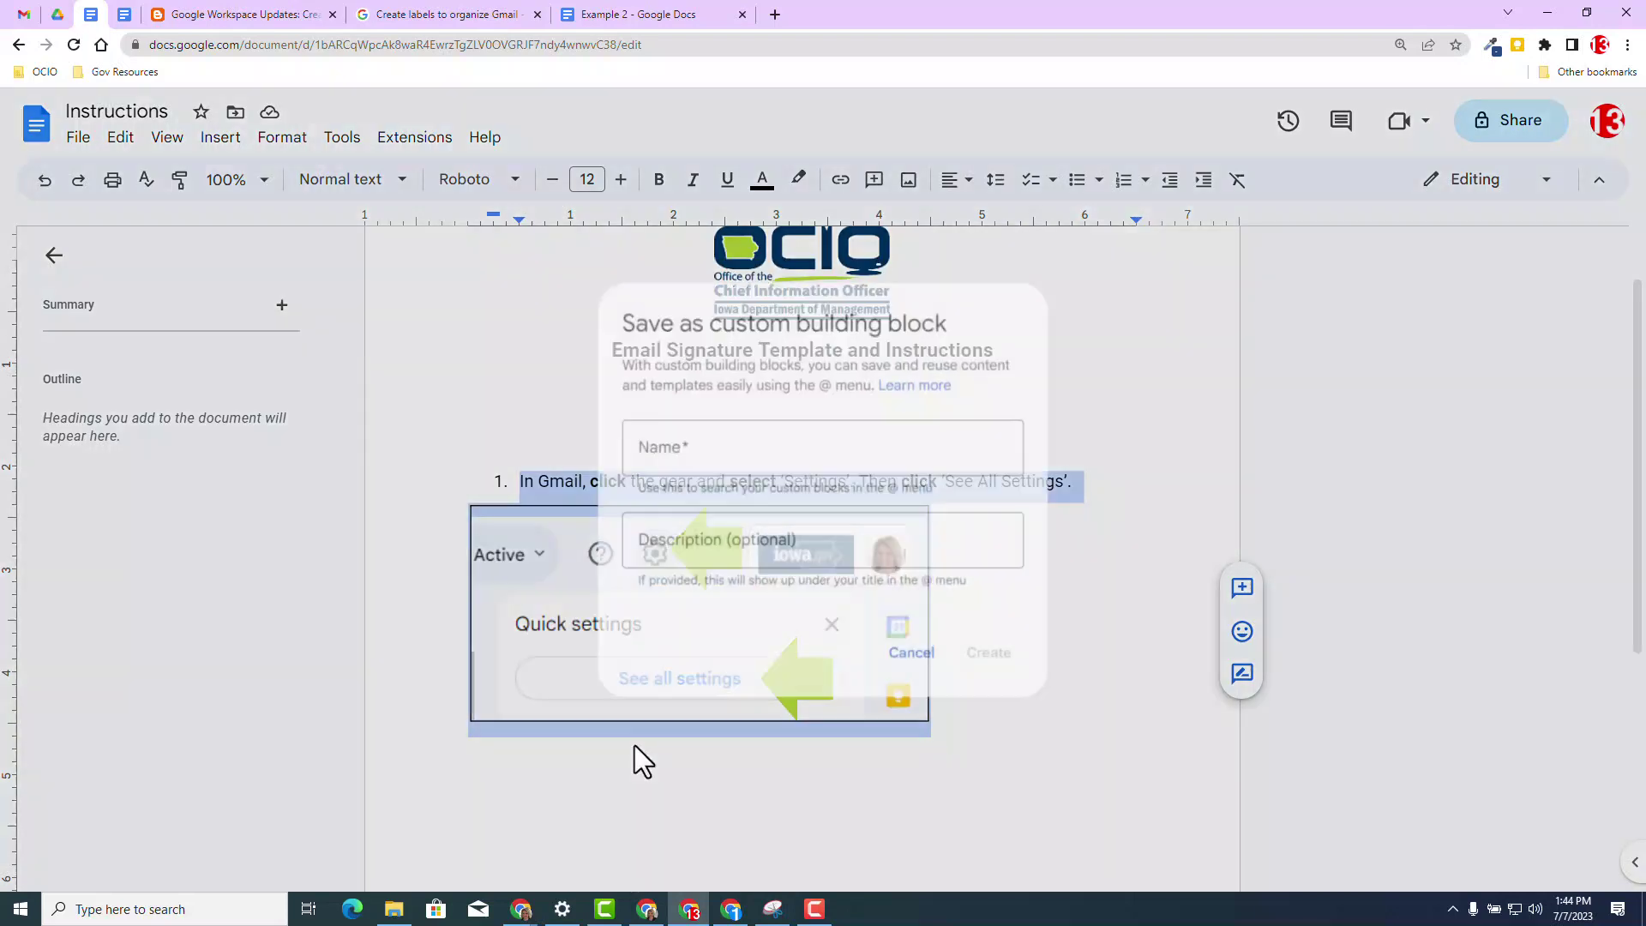
Name the block 'Google Drawing Starter', create it and dismiss the confirmation.
click(647, 445)
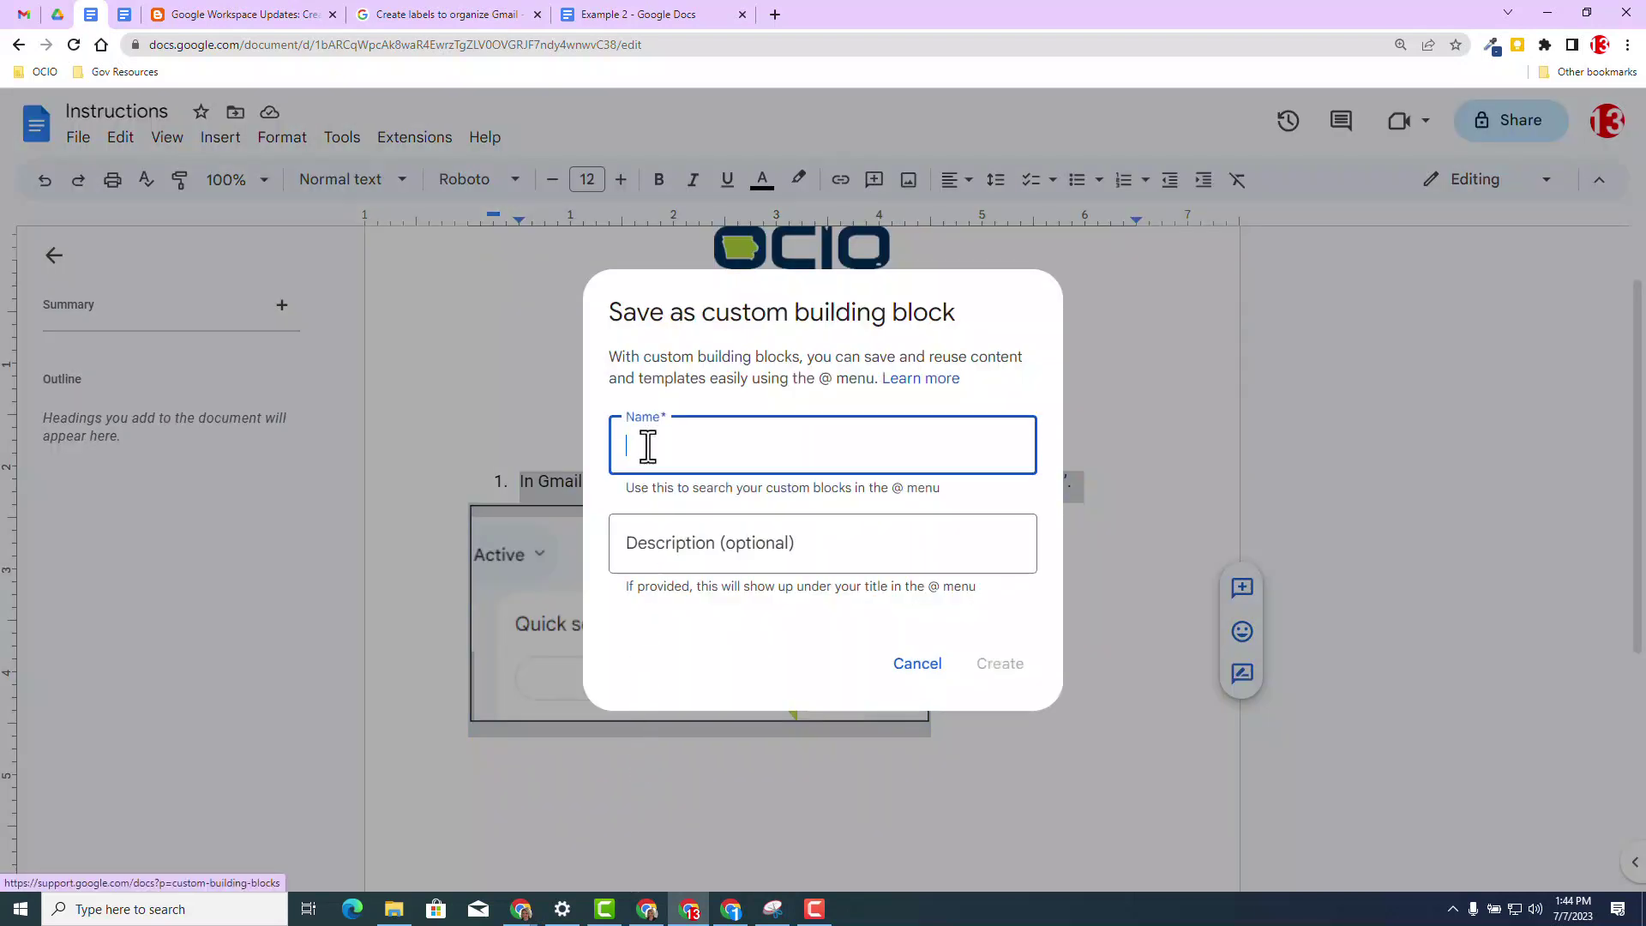
text(Google Drawing STep)
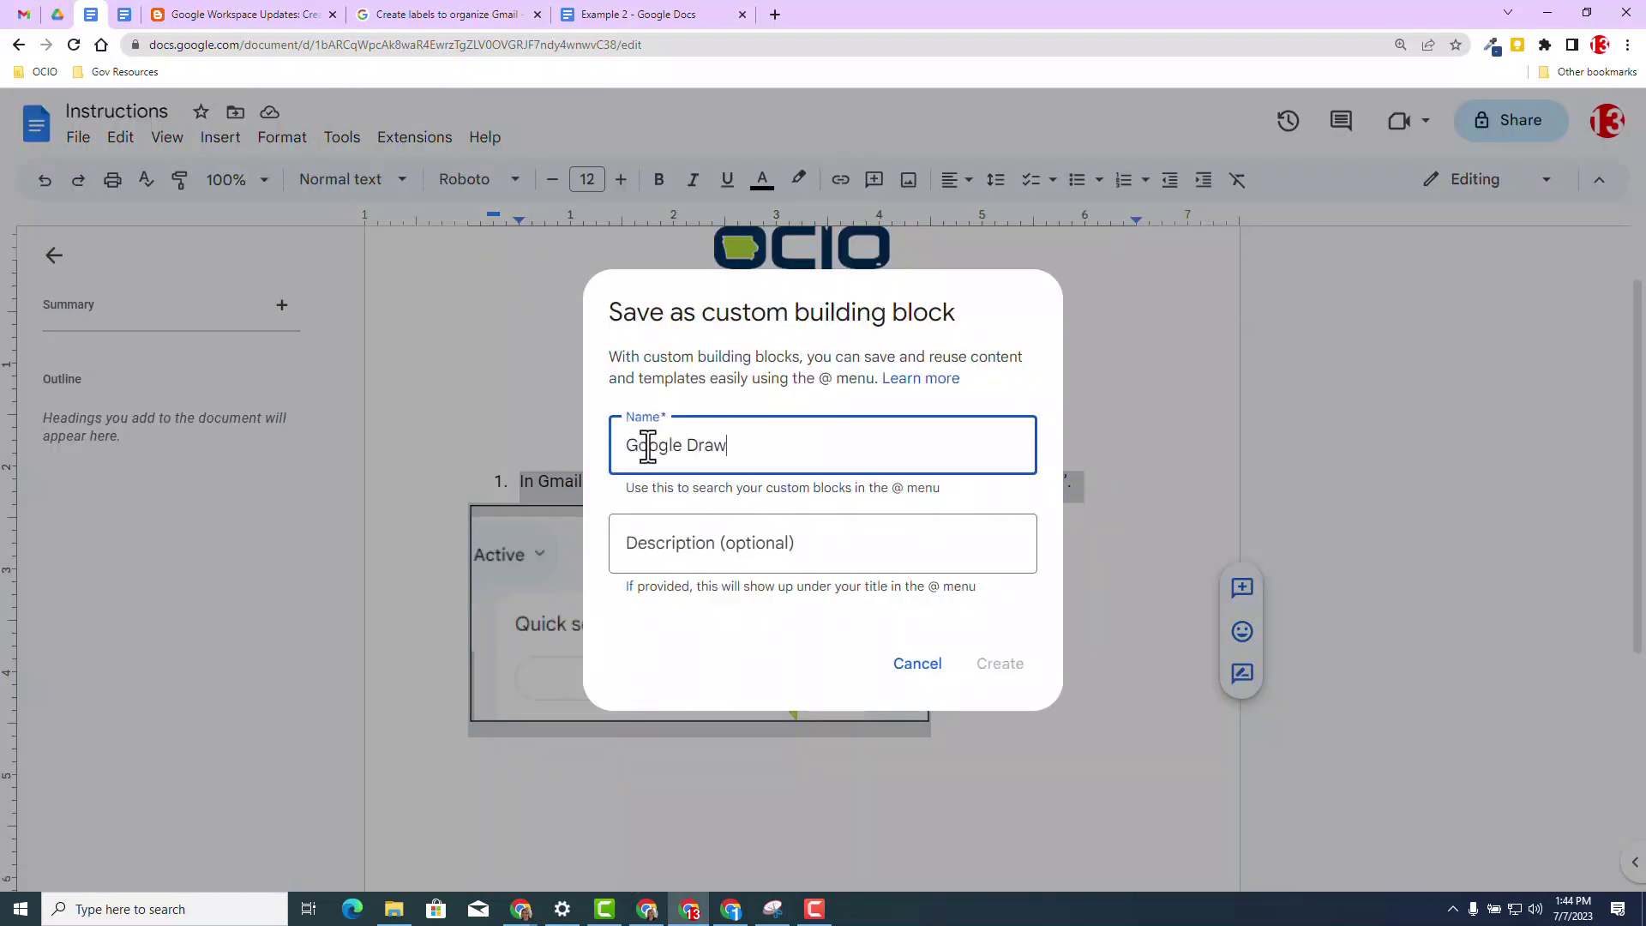
key(BackSpace)
key(BackSpace)
key(BackSpace)
text(tarter)
click(744, 546)
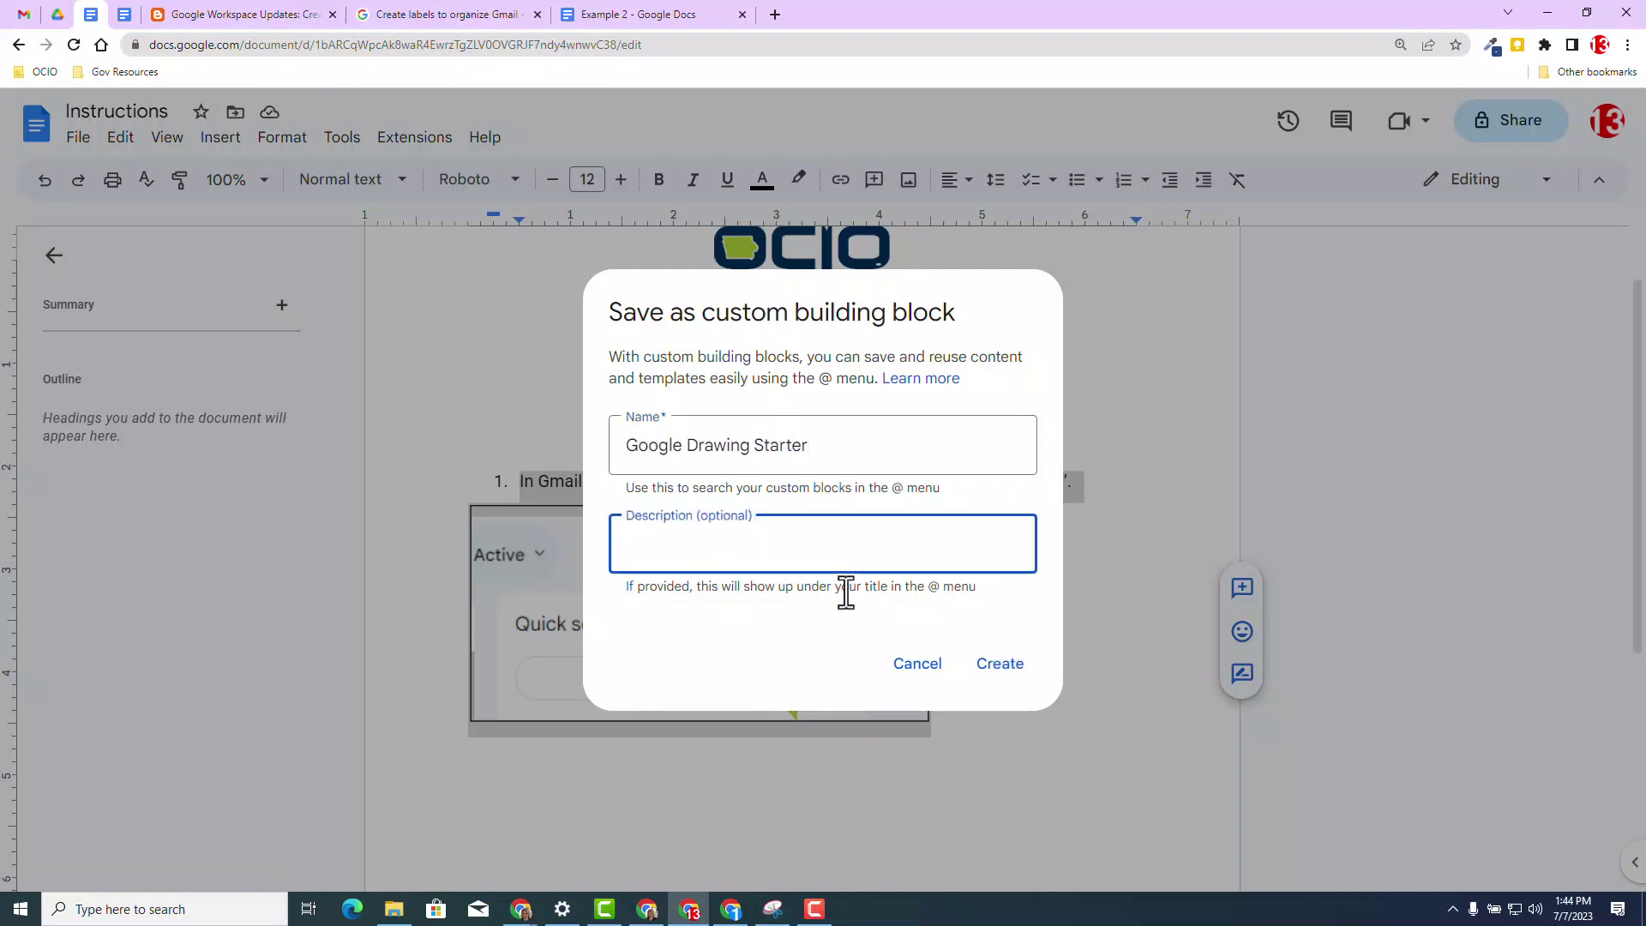
click(1008, 671)
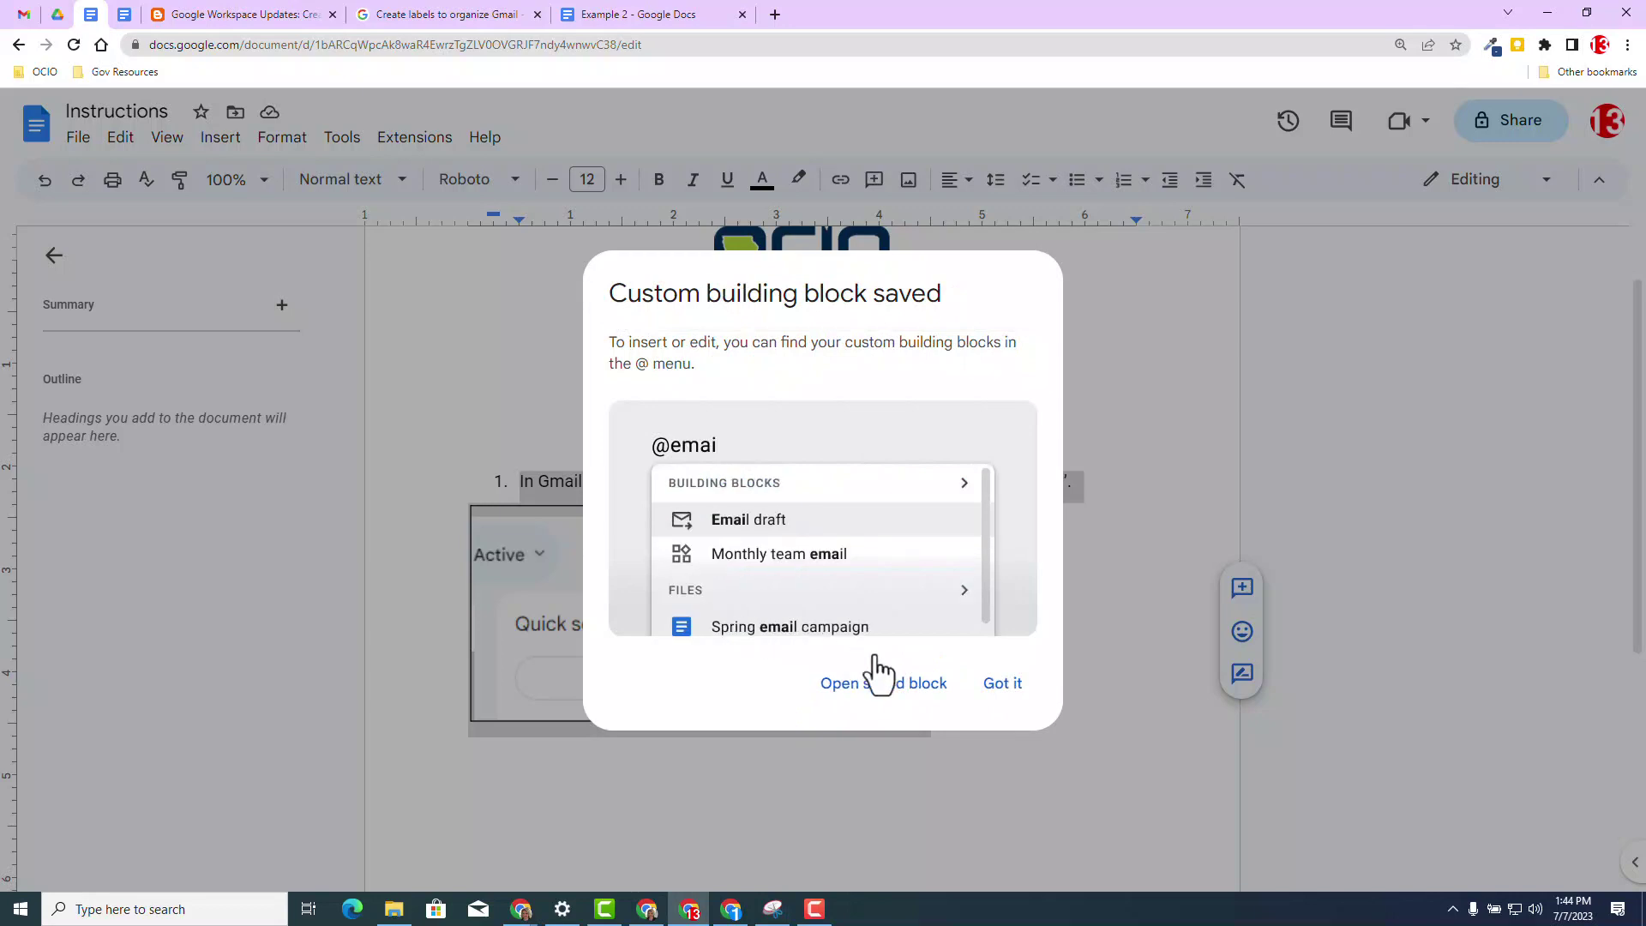
click(1003, 684)
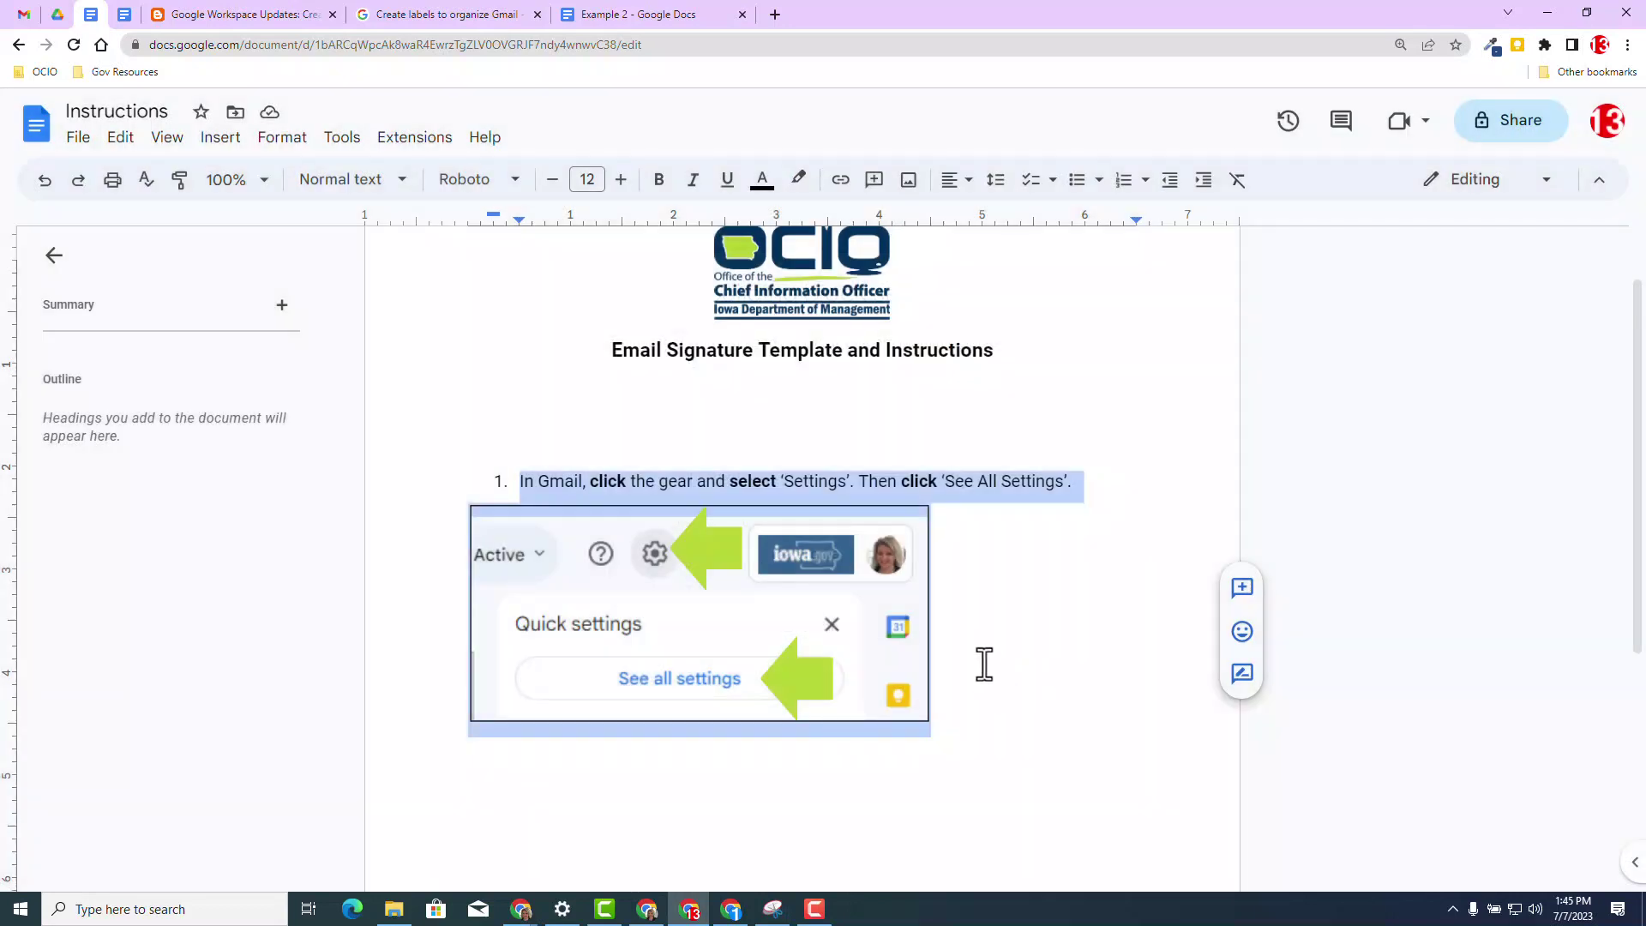
key(Return)
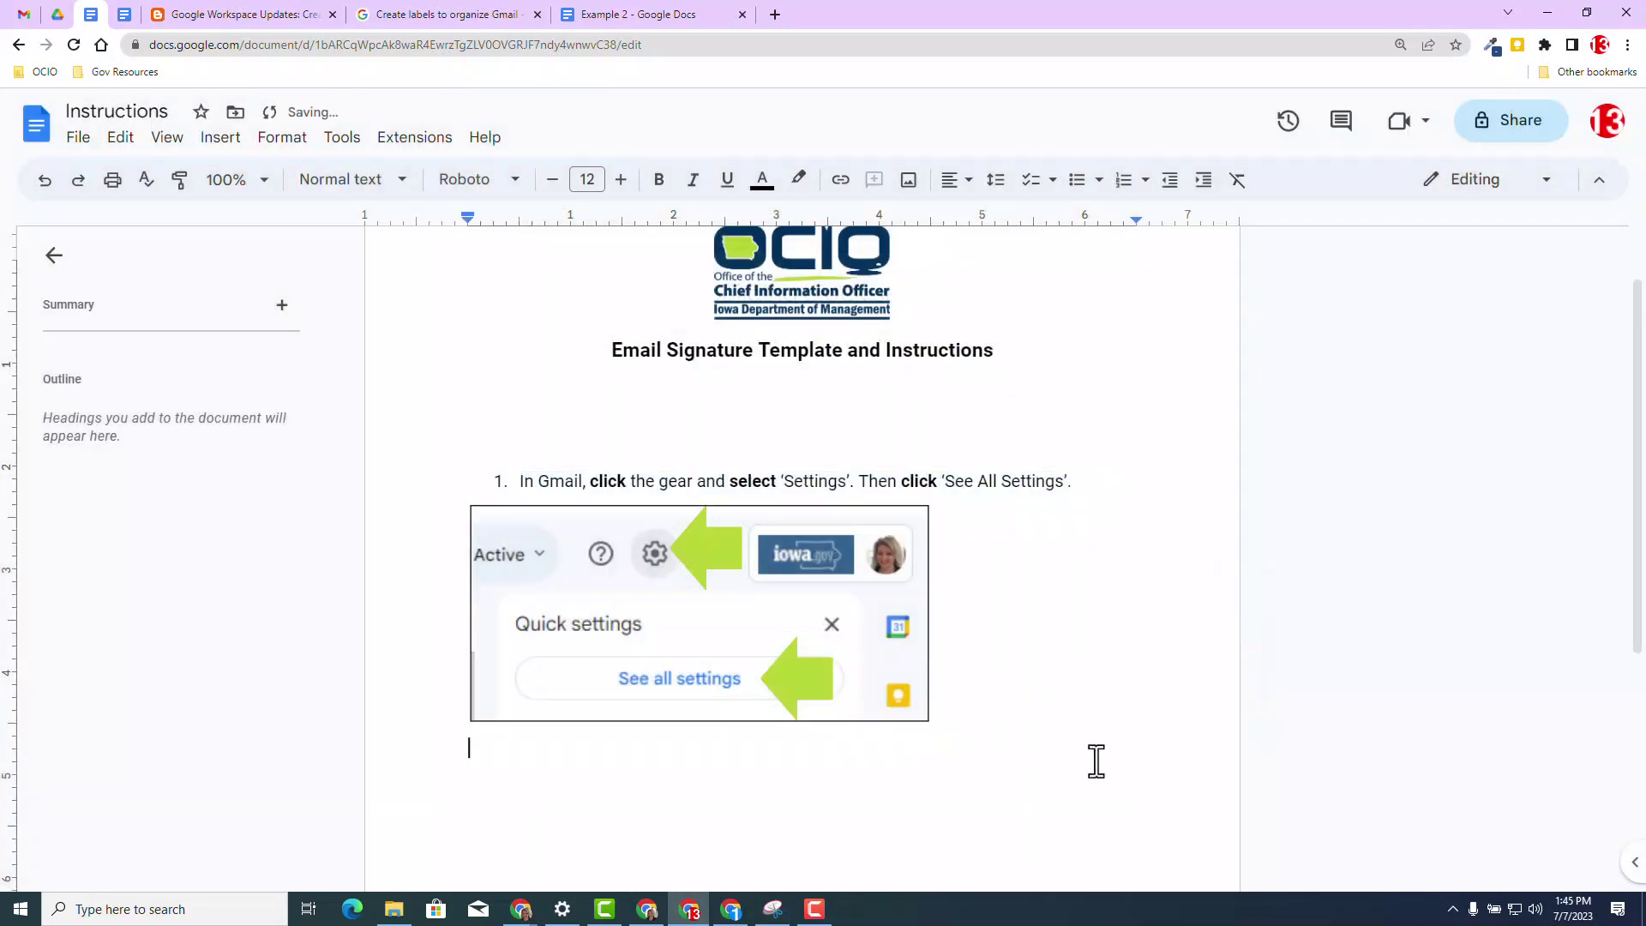
text(@)
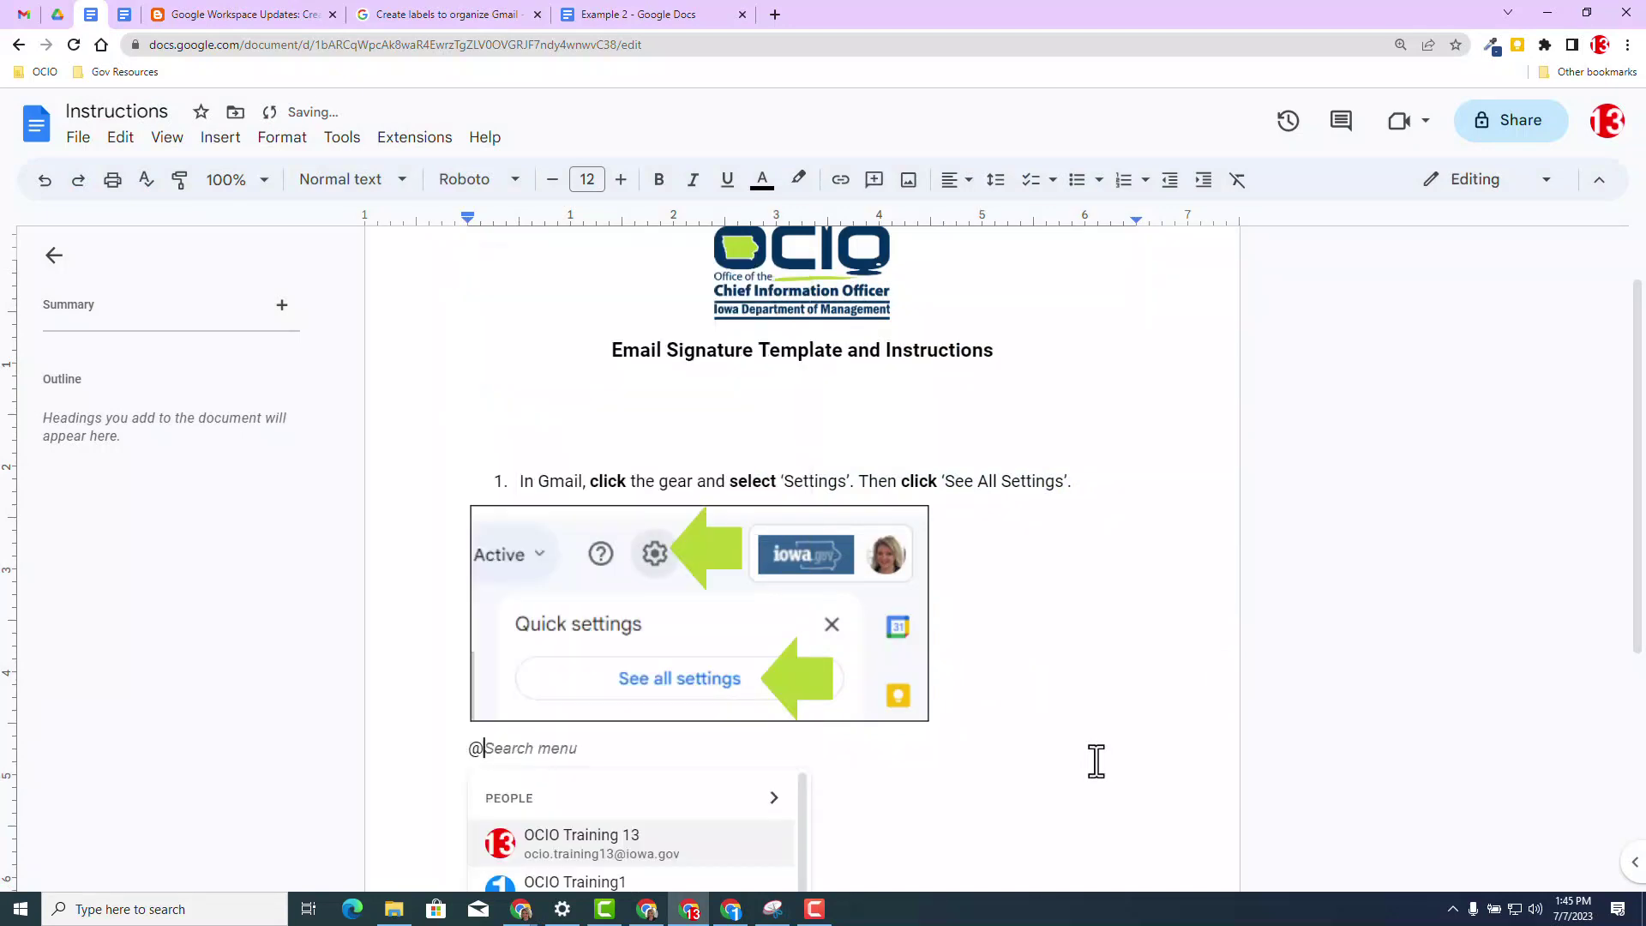
text(Google Draw)
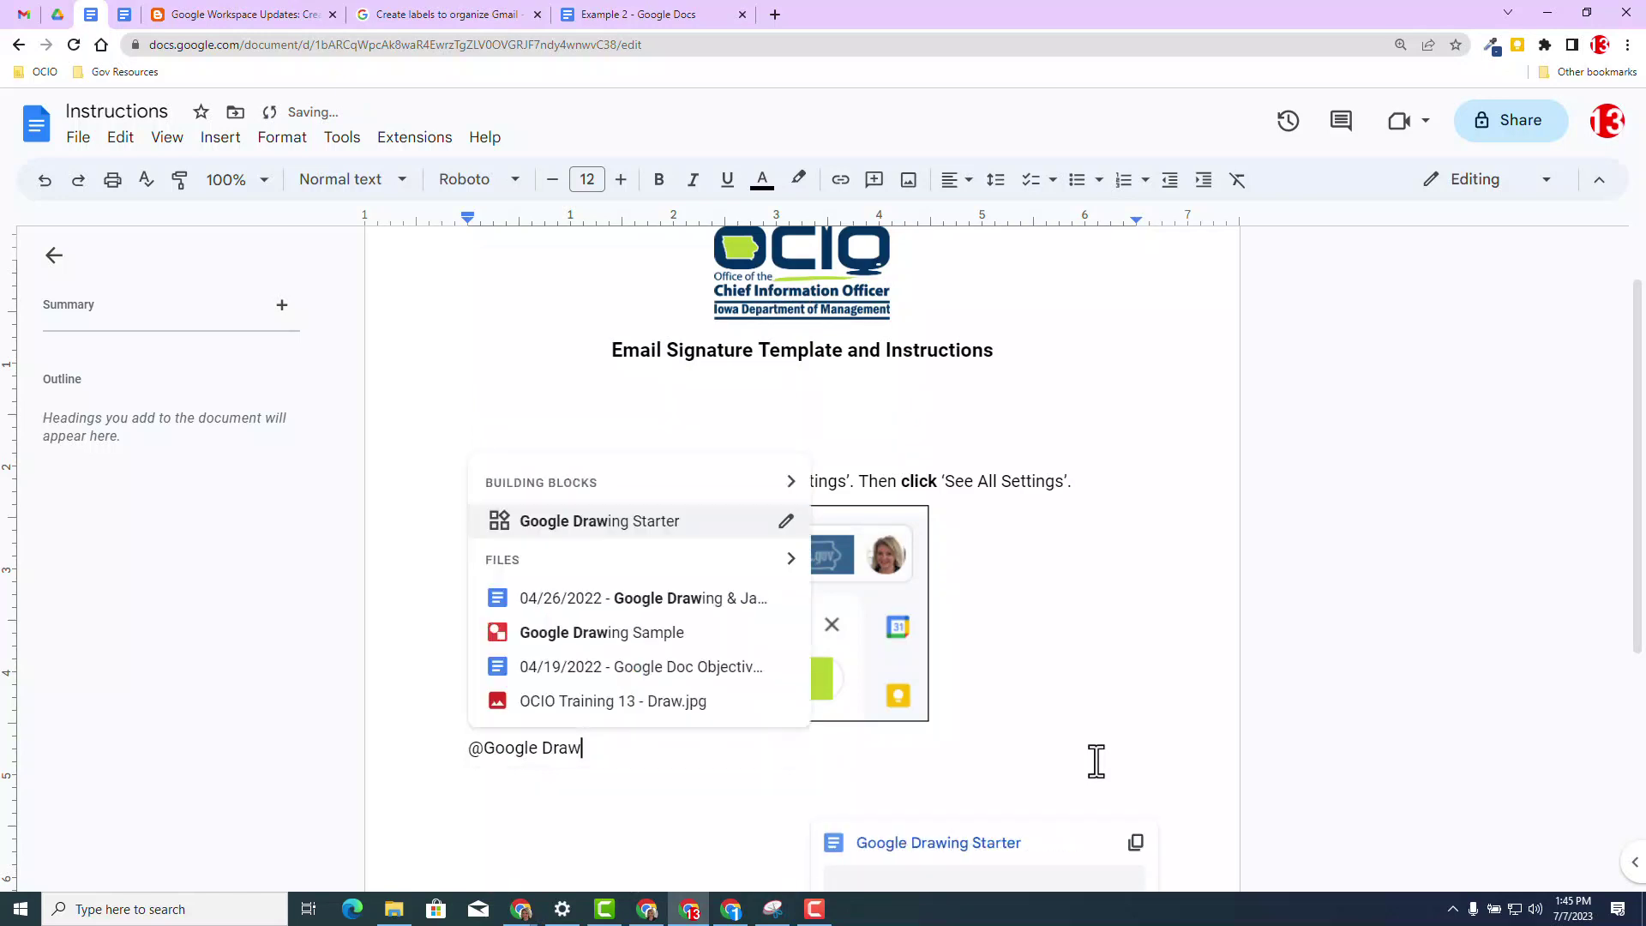
click(573, 523)
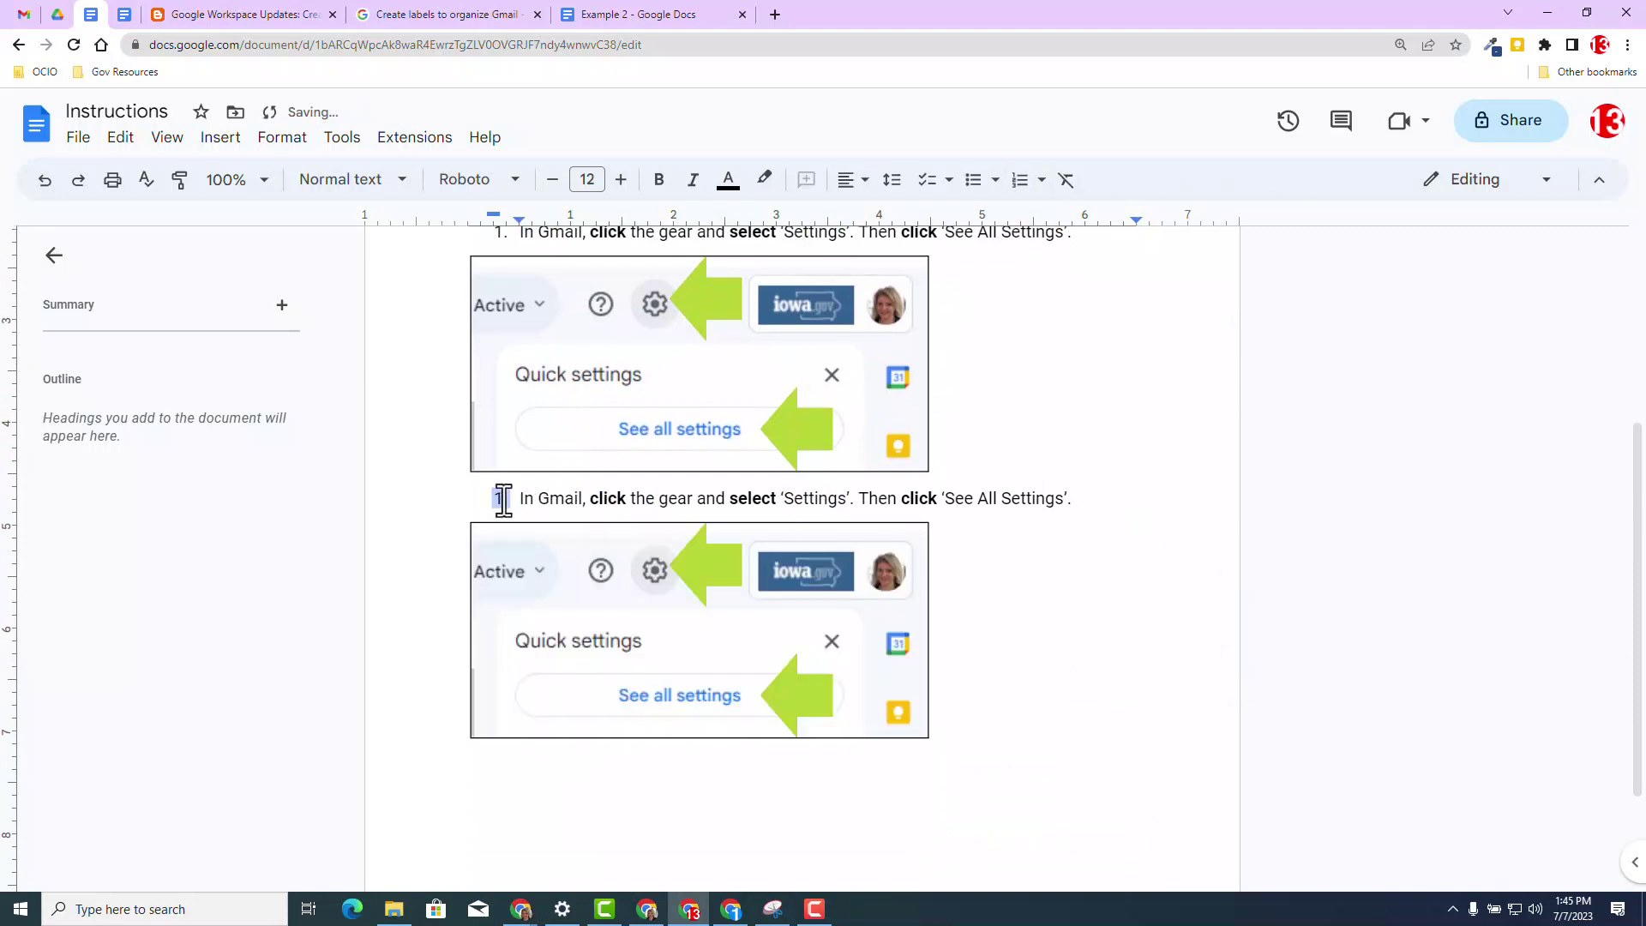
Restart the copied step's list numbering at 2.
click(500, 500)
right_click(500, 500)
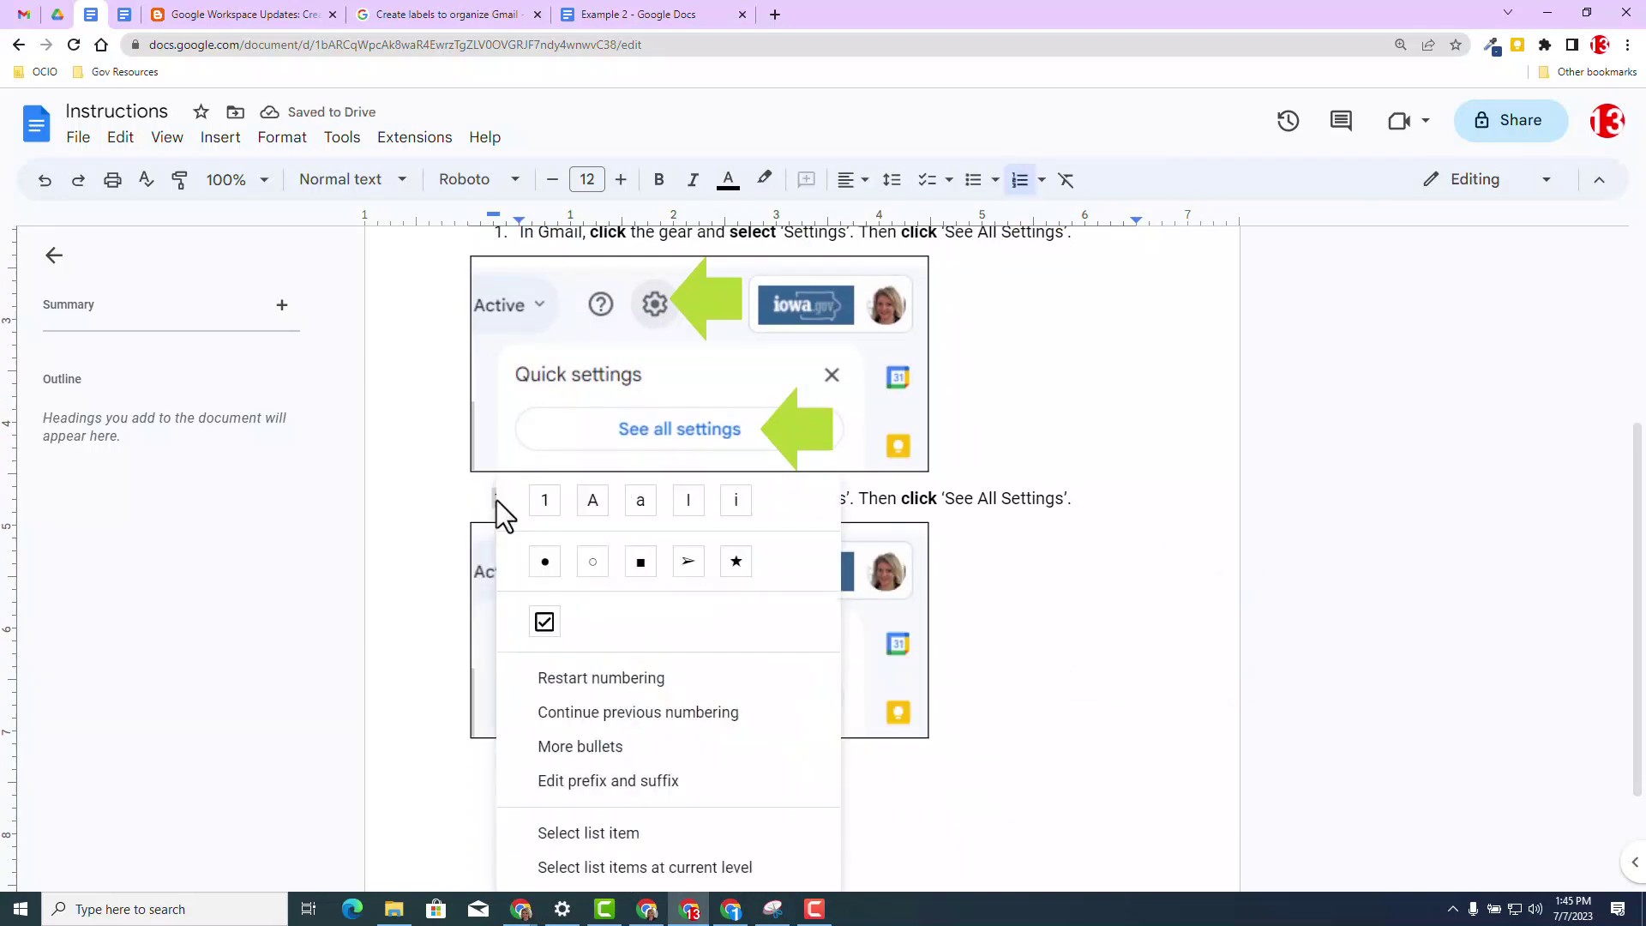
click(578, 676)
text(2)
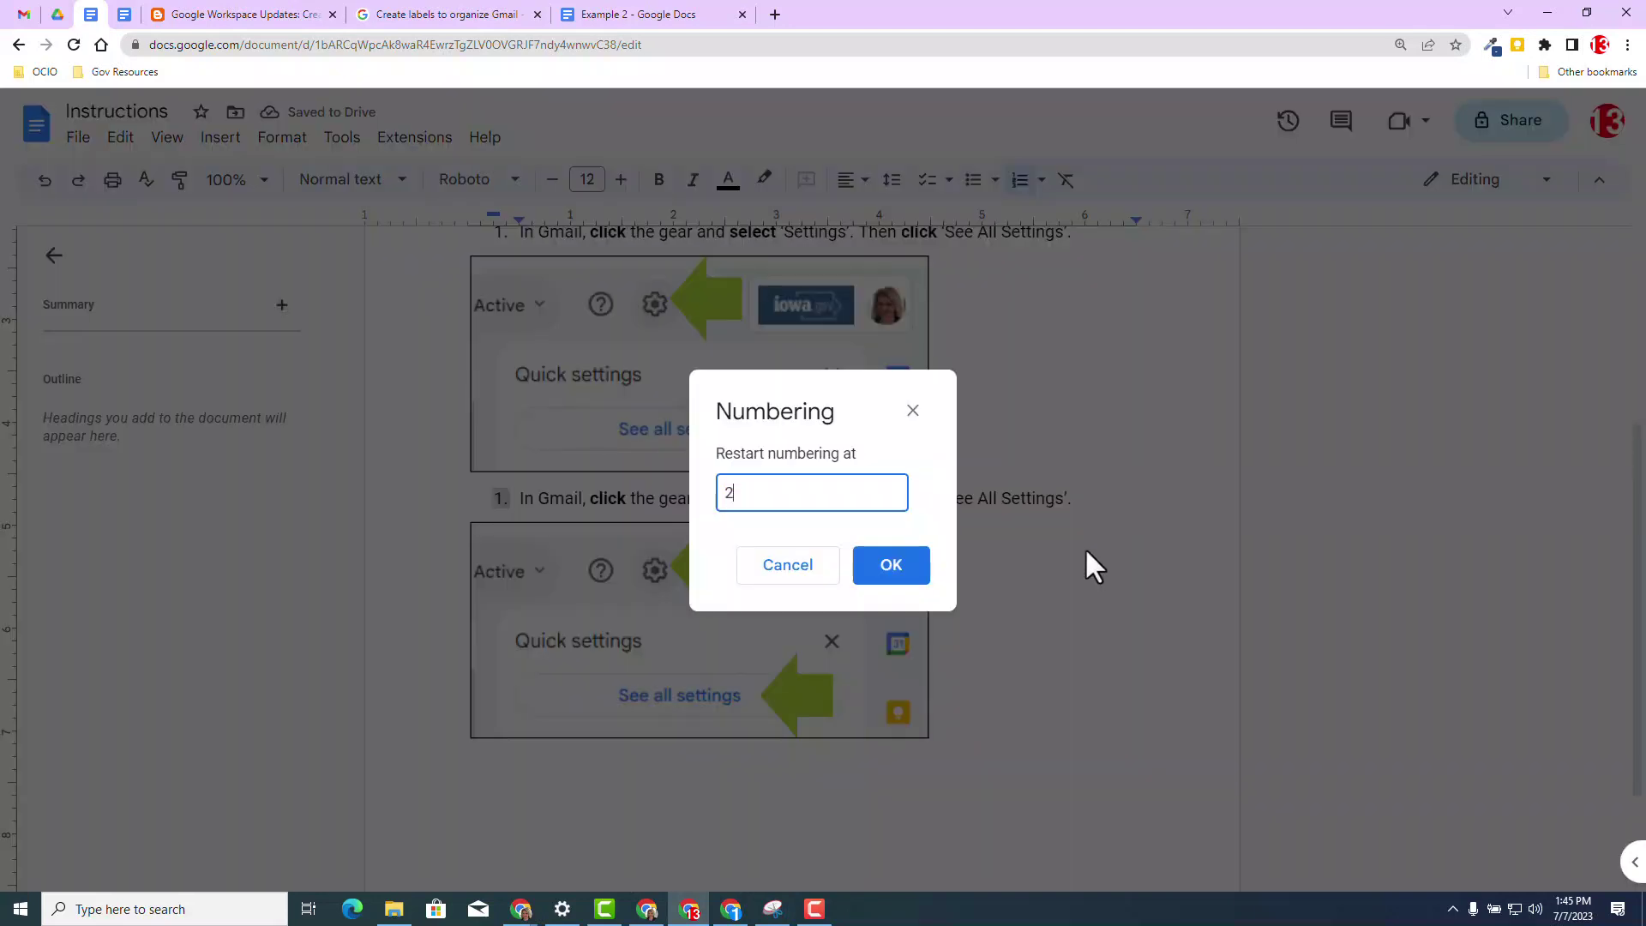
key(Return)
Replace the step text with 'Instructions', save the drawing, and add a new line below.
drag(1079, 498, 493, 493)
text(Instructions)
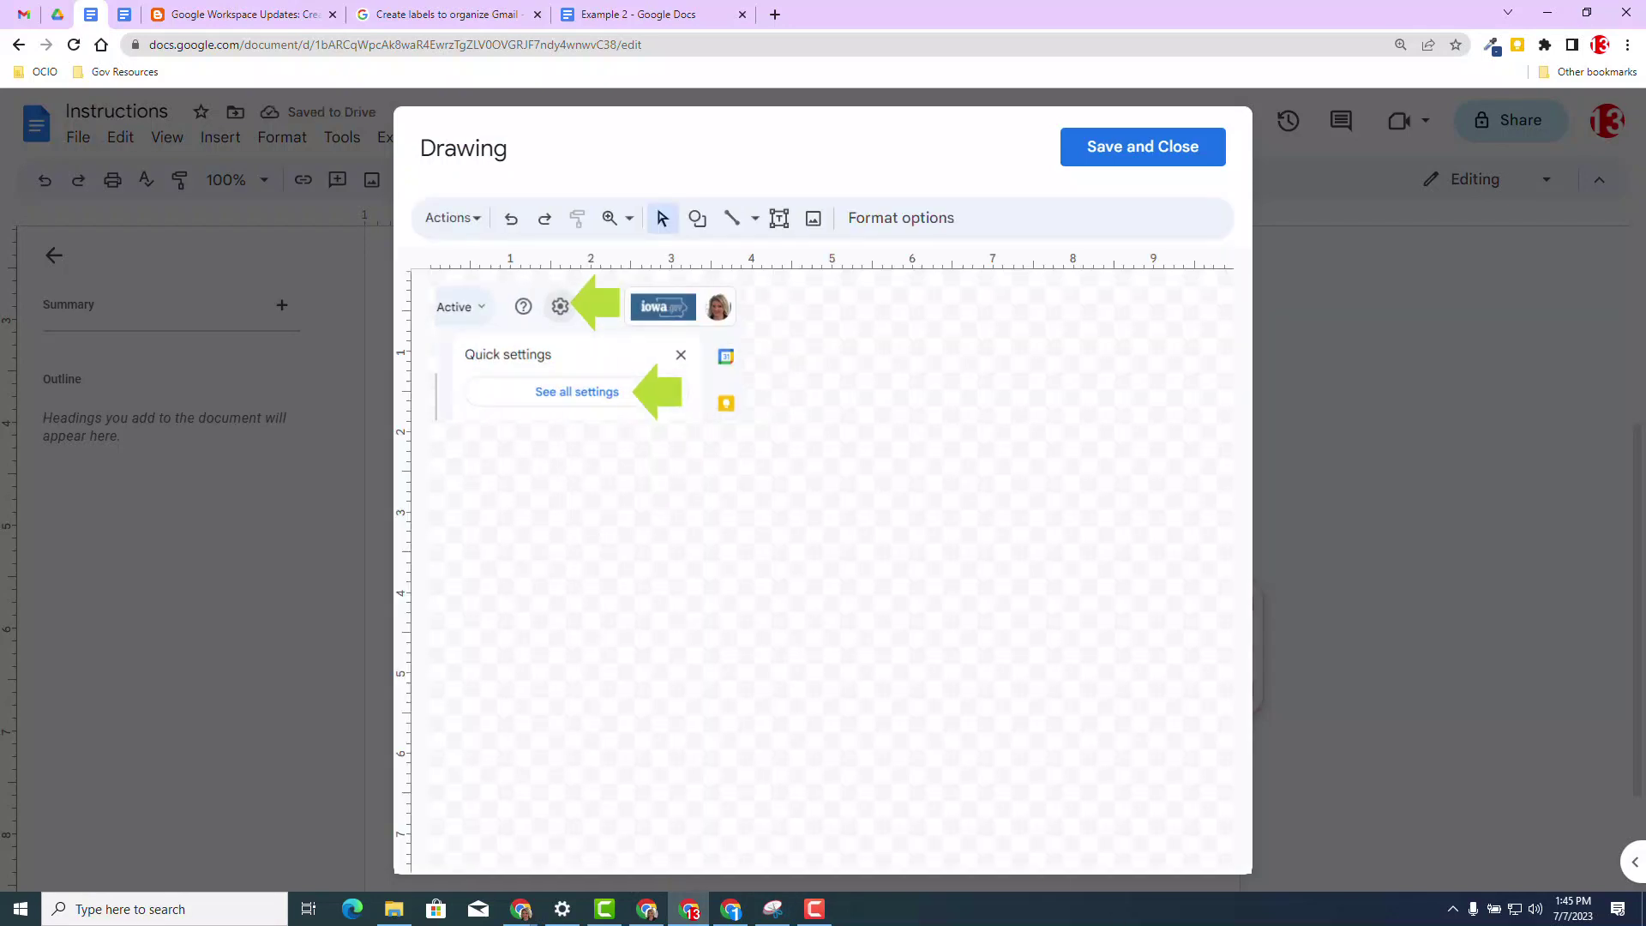
click(1146, 155)
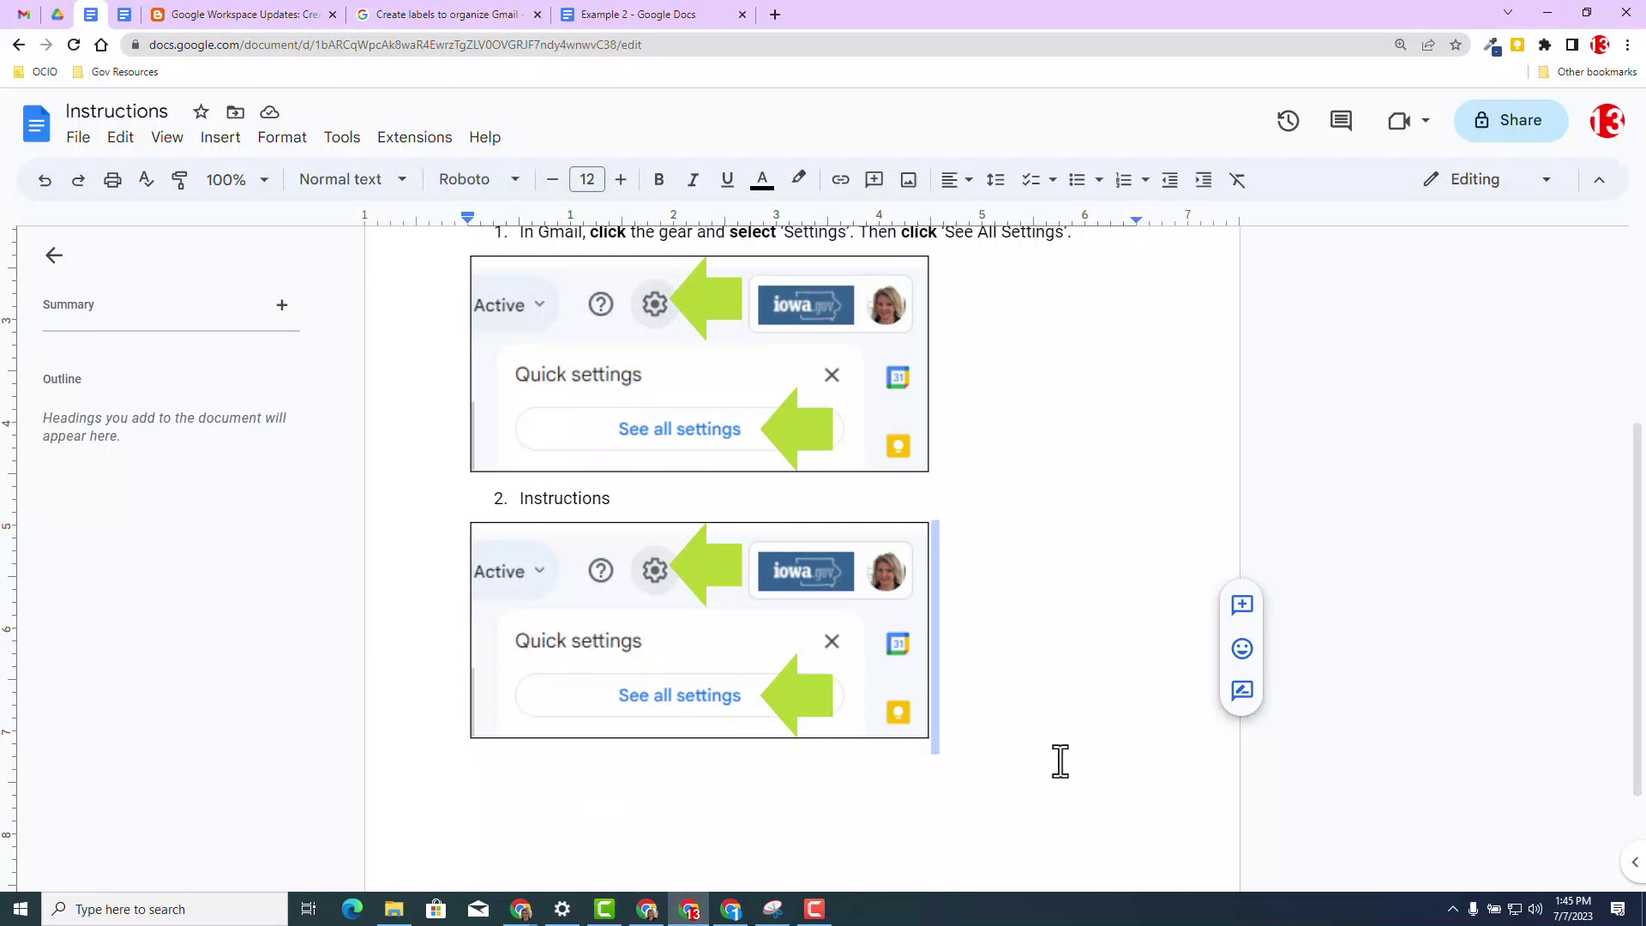
key(Return)
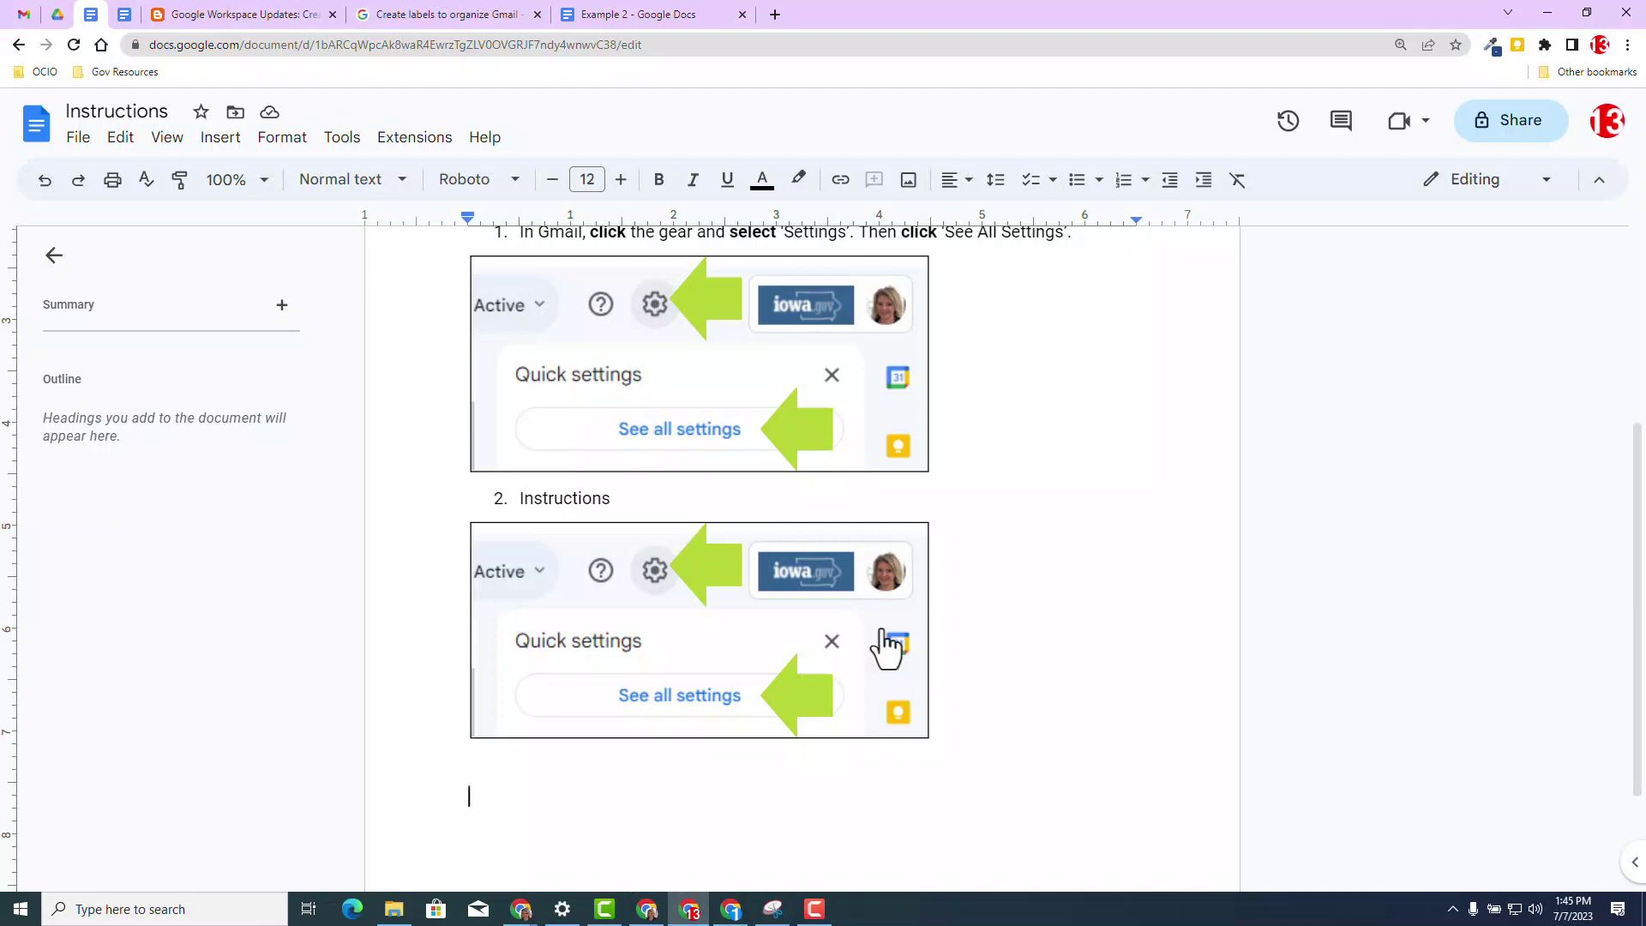
From Insert > Building blocks > Custom building block, choose Manage custom blocks to open Google Drive.
click(229, 140)
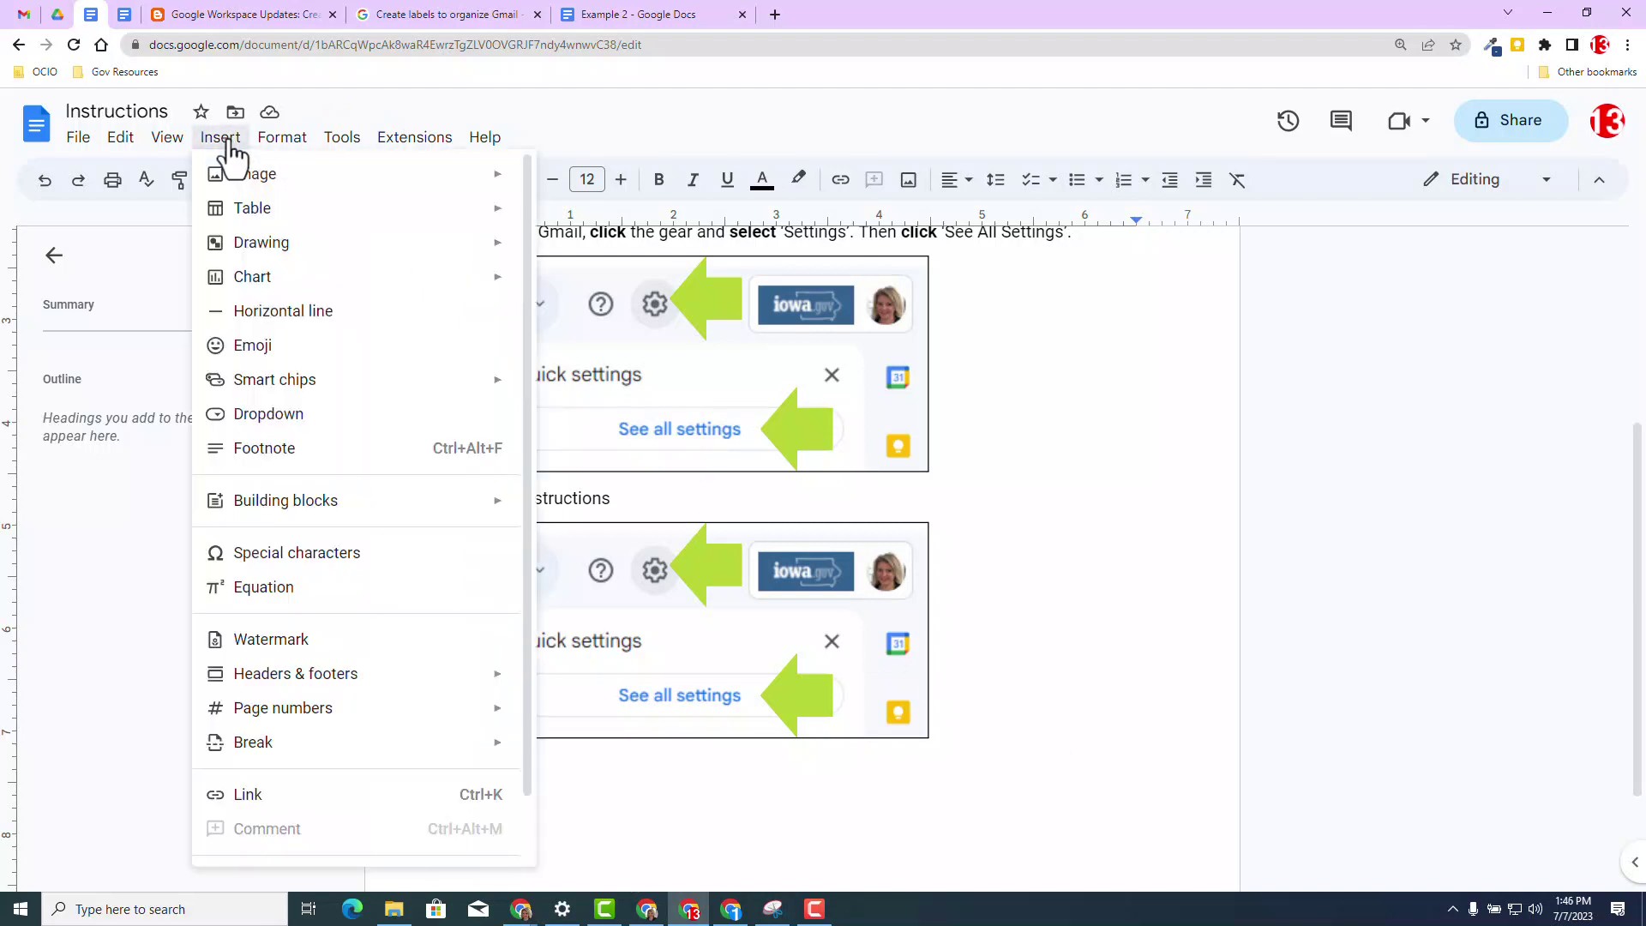
mouse_move(257, 502)
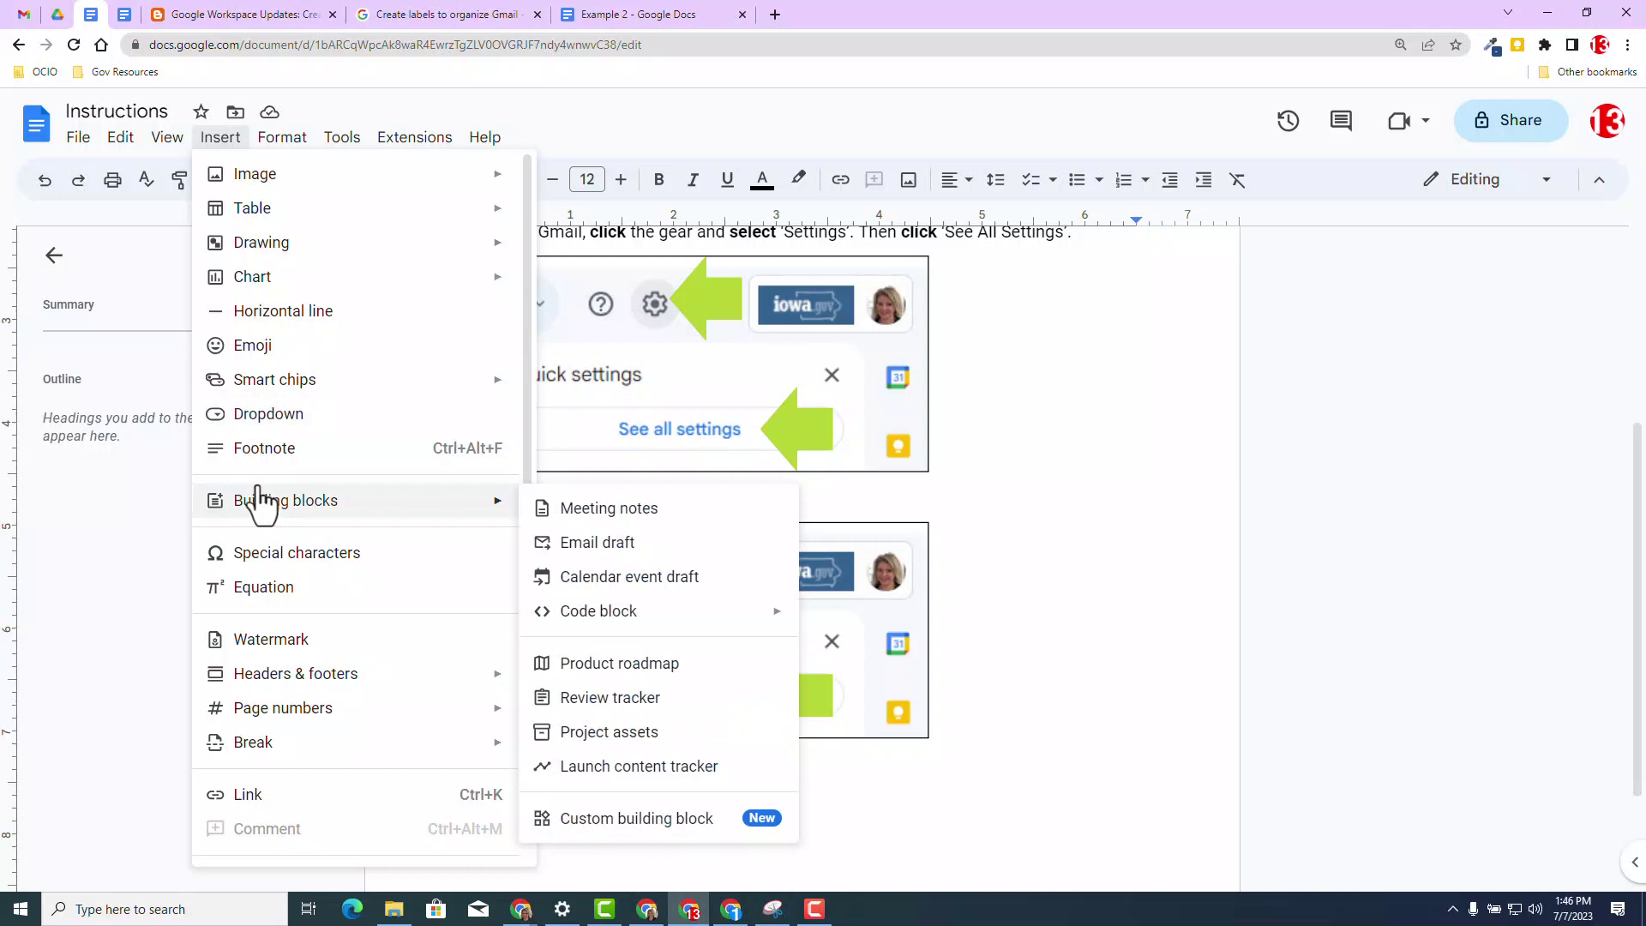
click(679, 822)
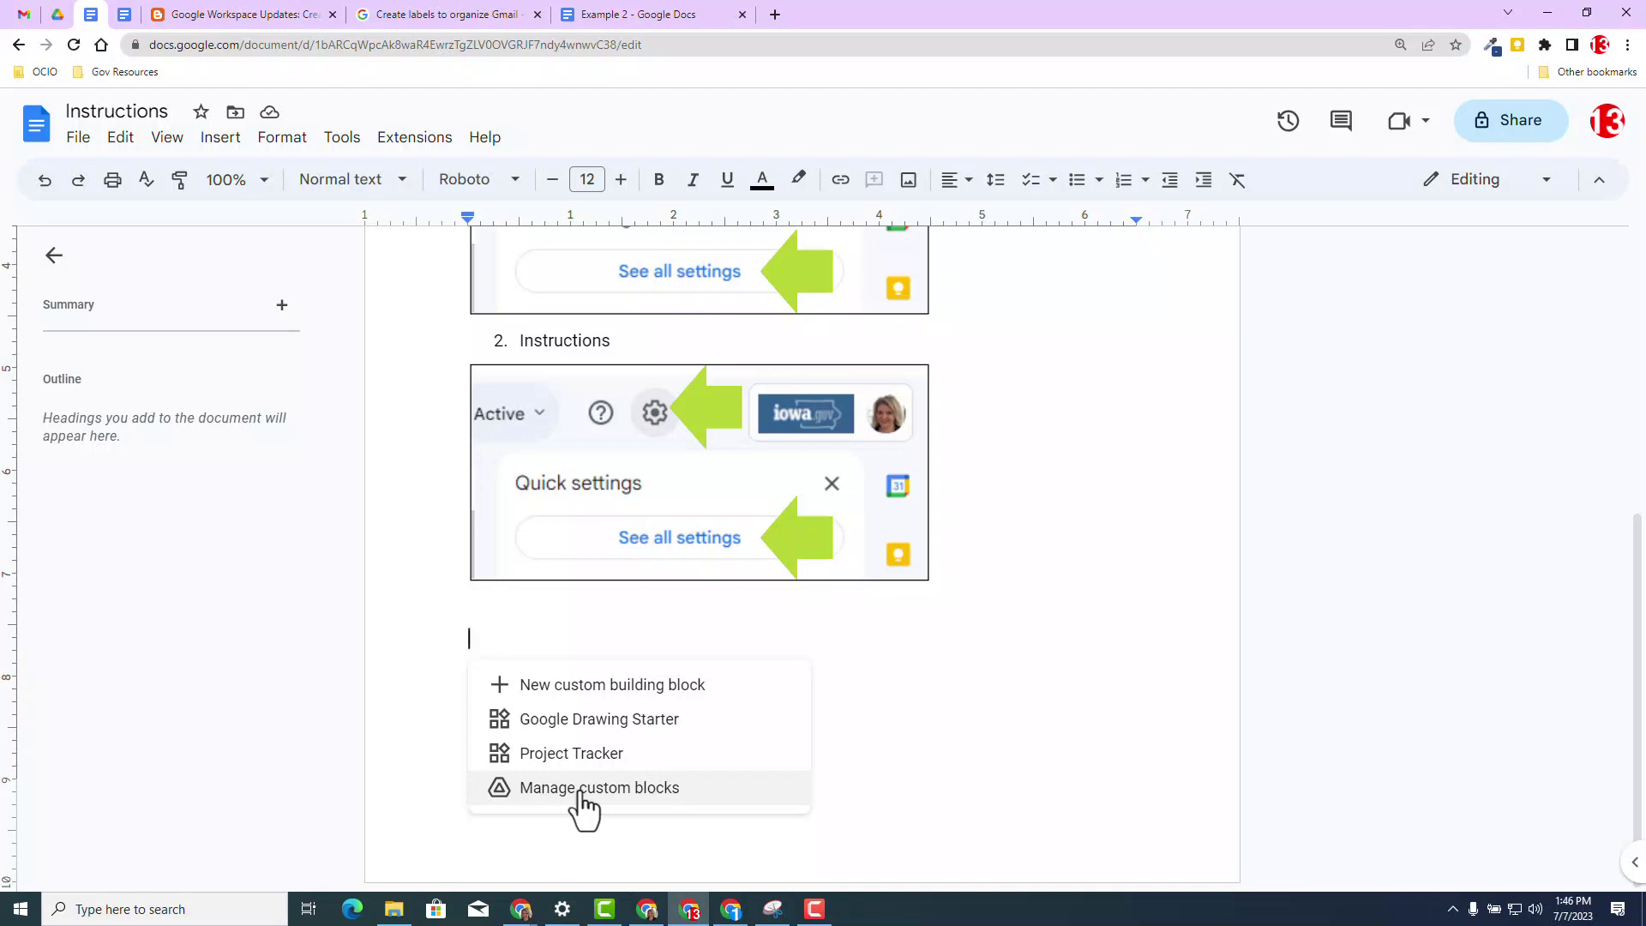
click(579, 791)
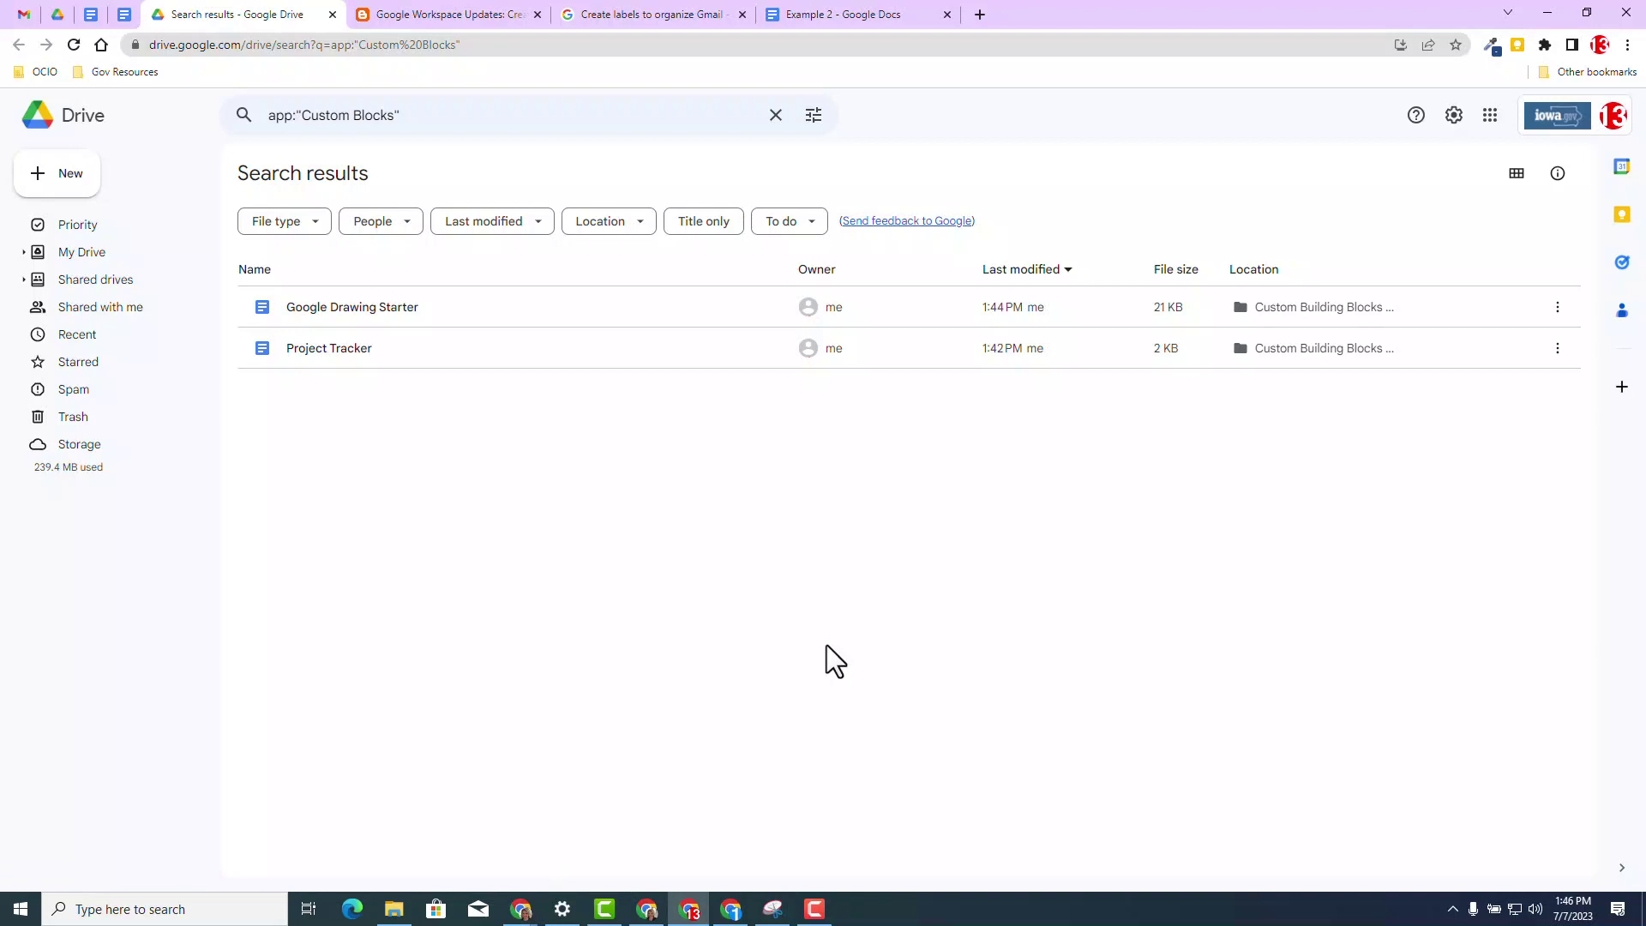
Open the Google Drawing Starter file from the Custom Building Blocks folder under My Drive.
click(23, 254)
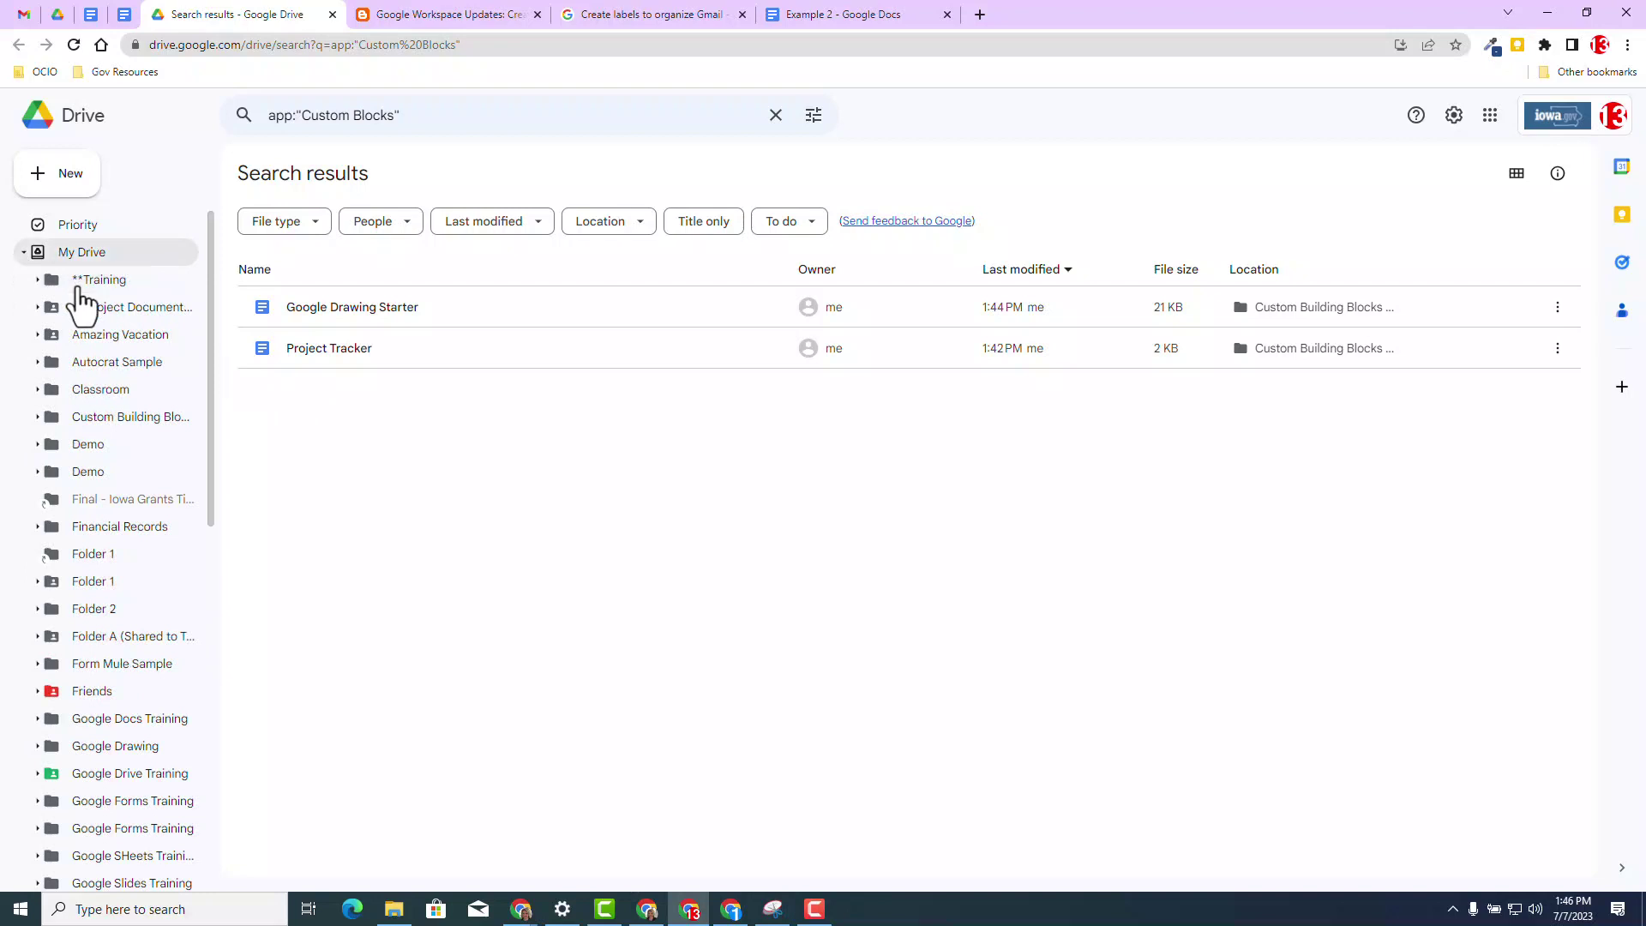
click(120, 419)
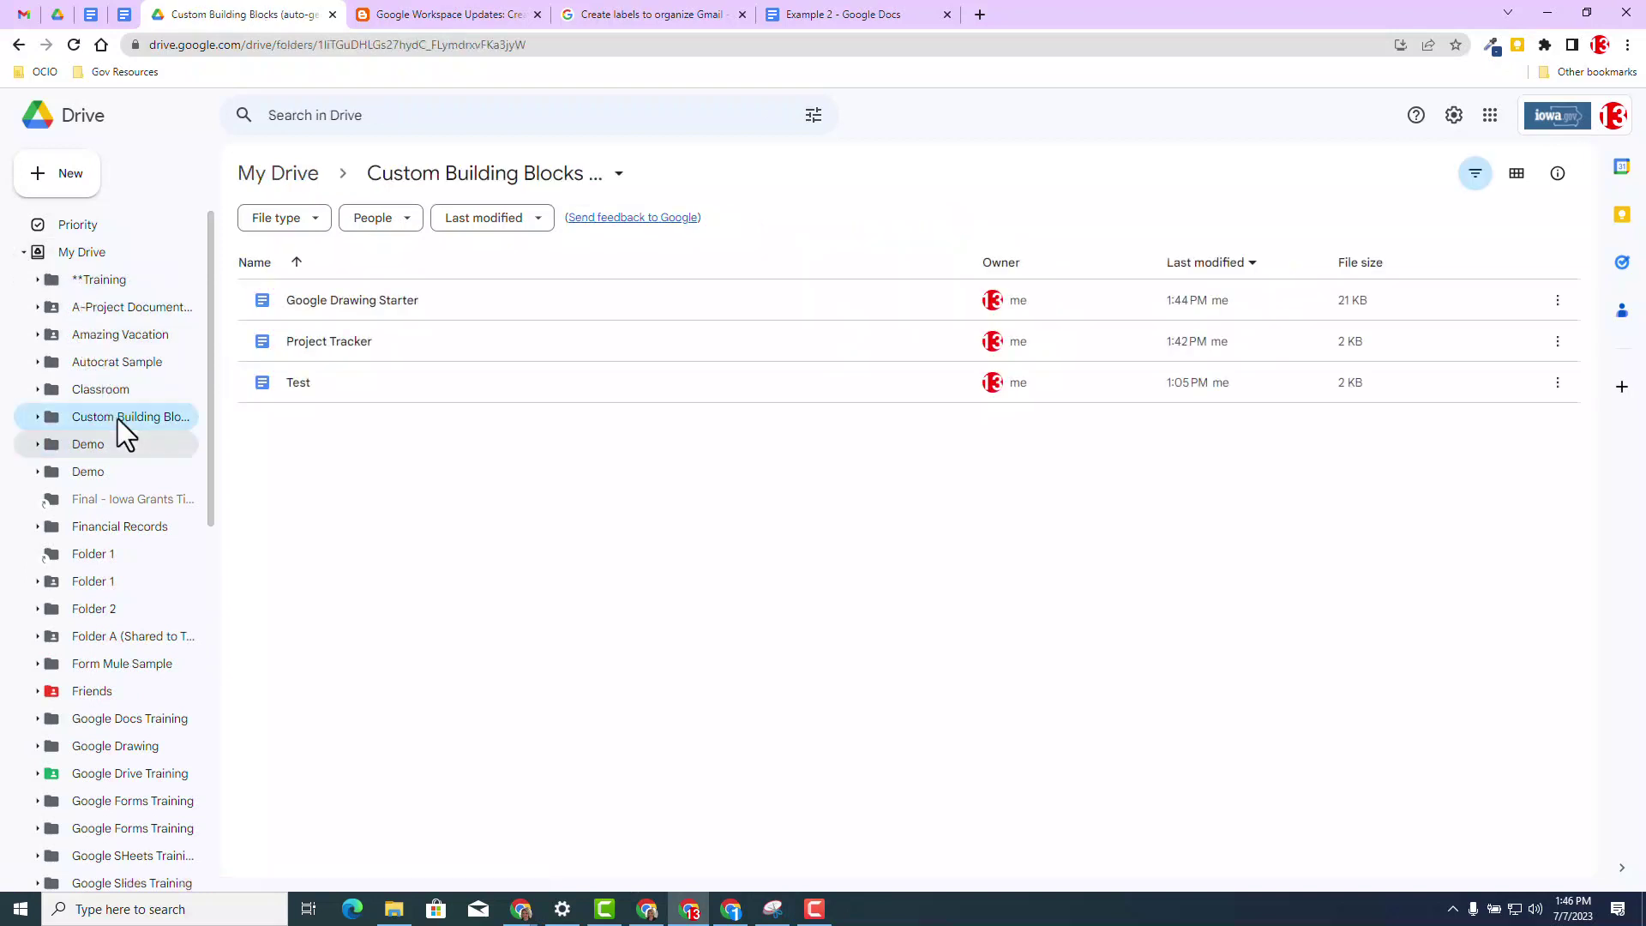
click(378, 305)
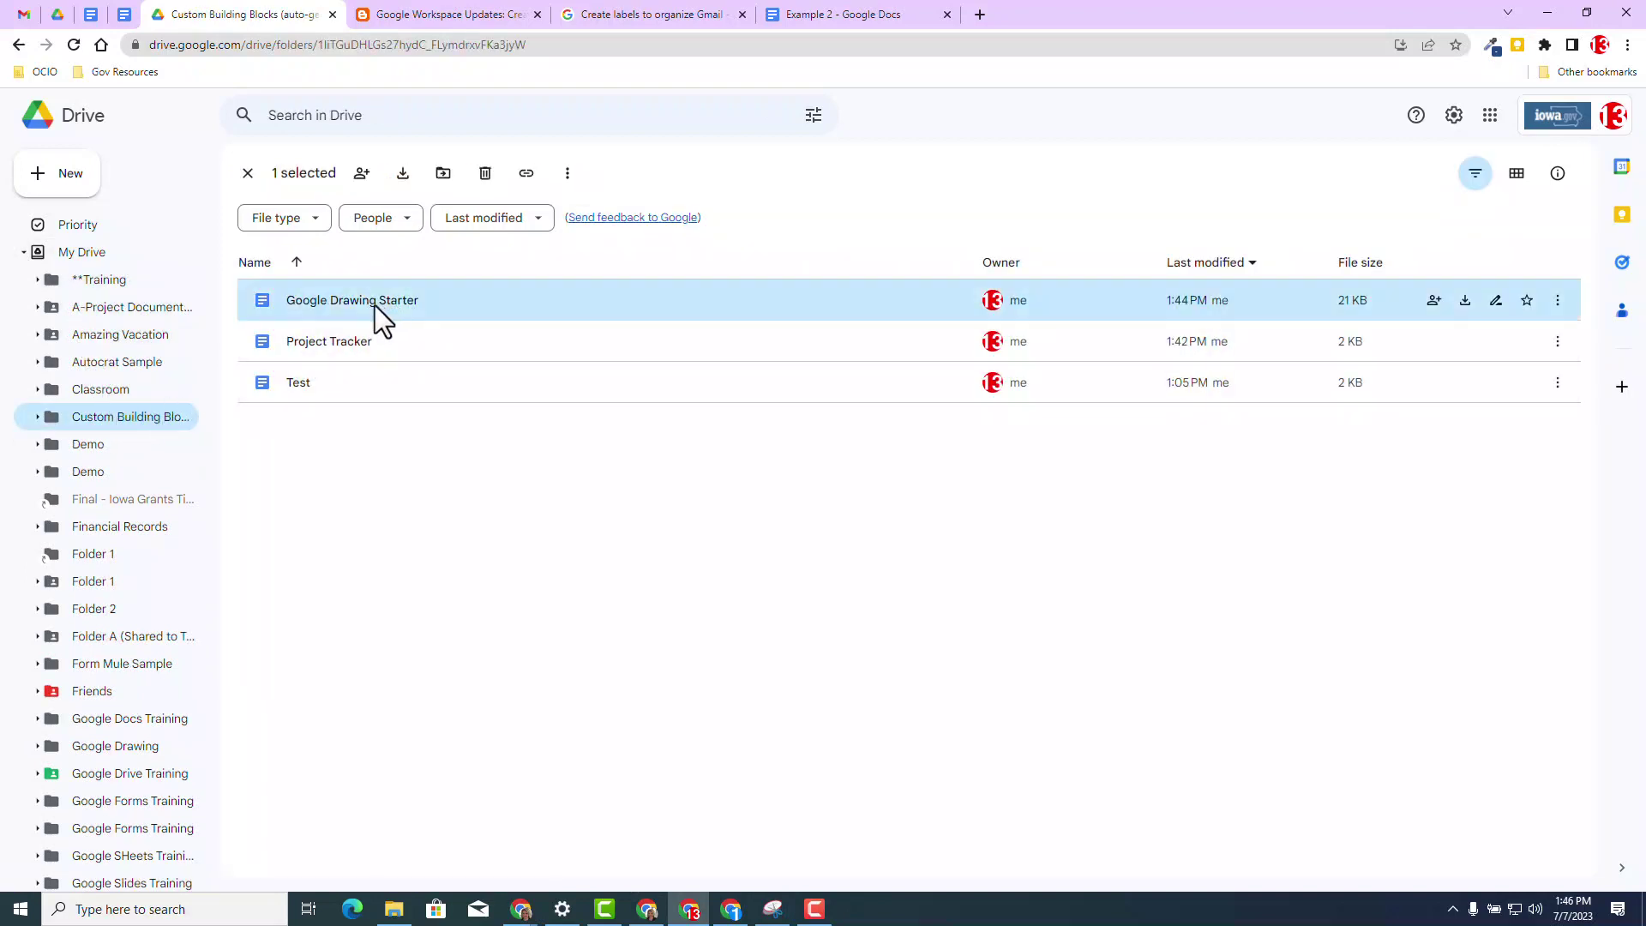
right_click(374, 305)
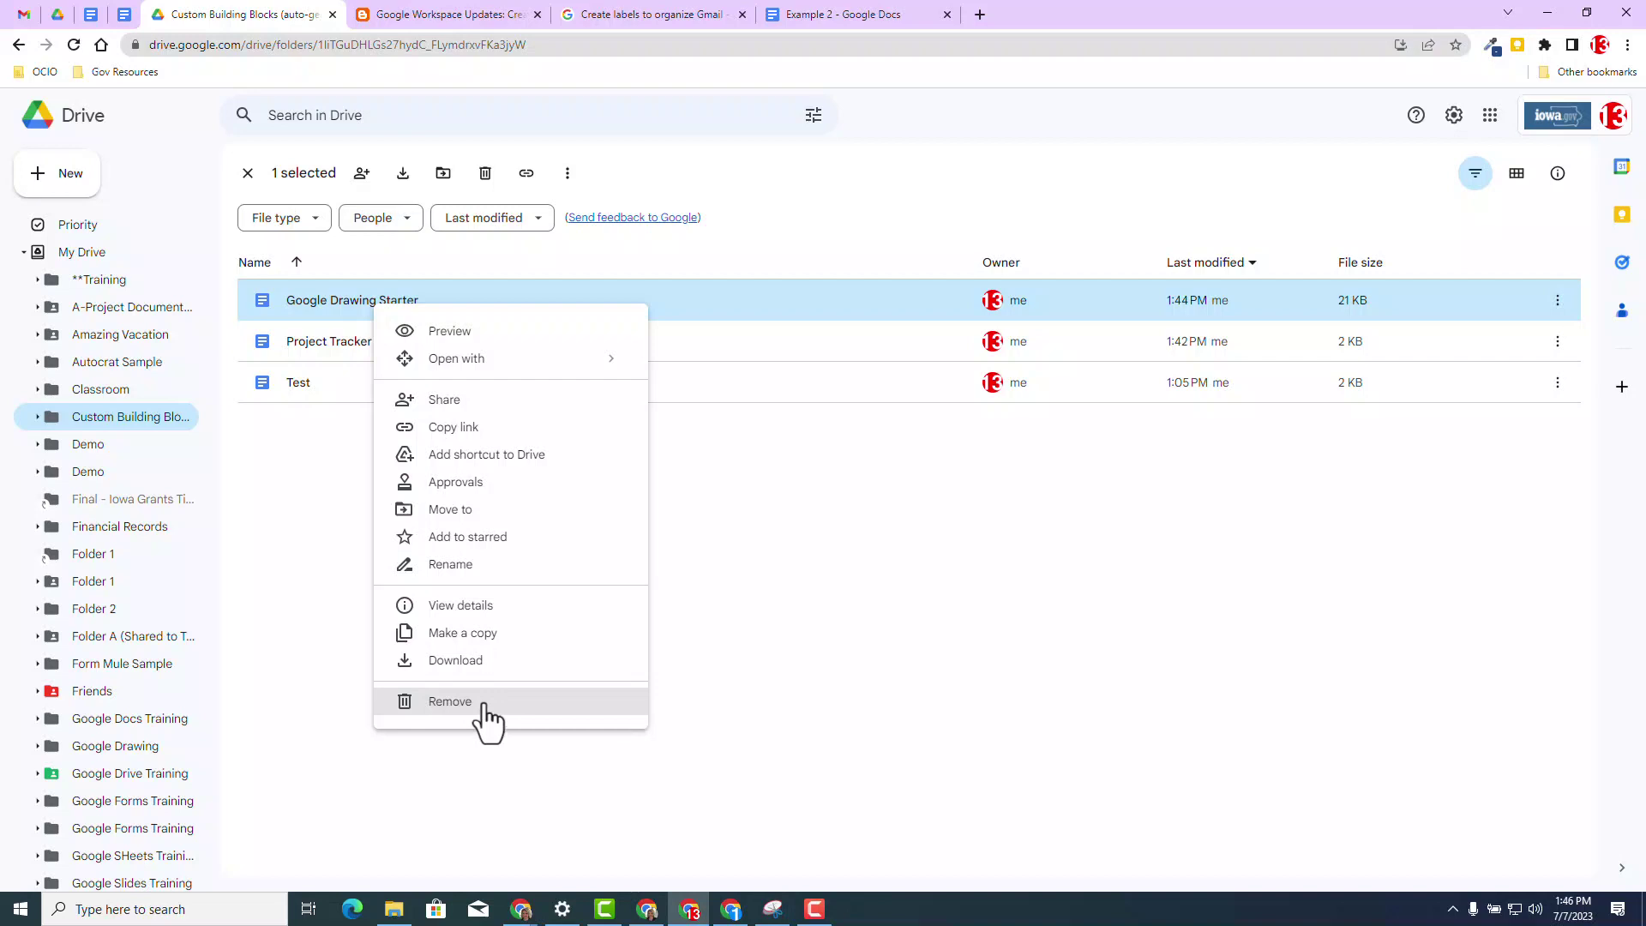
key(Escape)
click(449, 526)
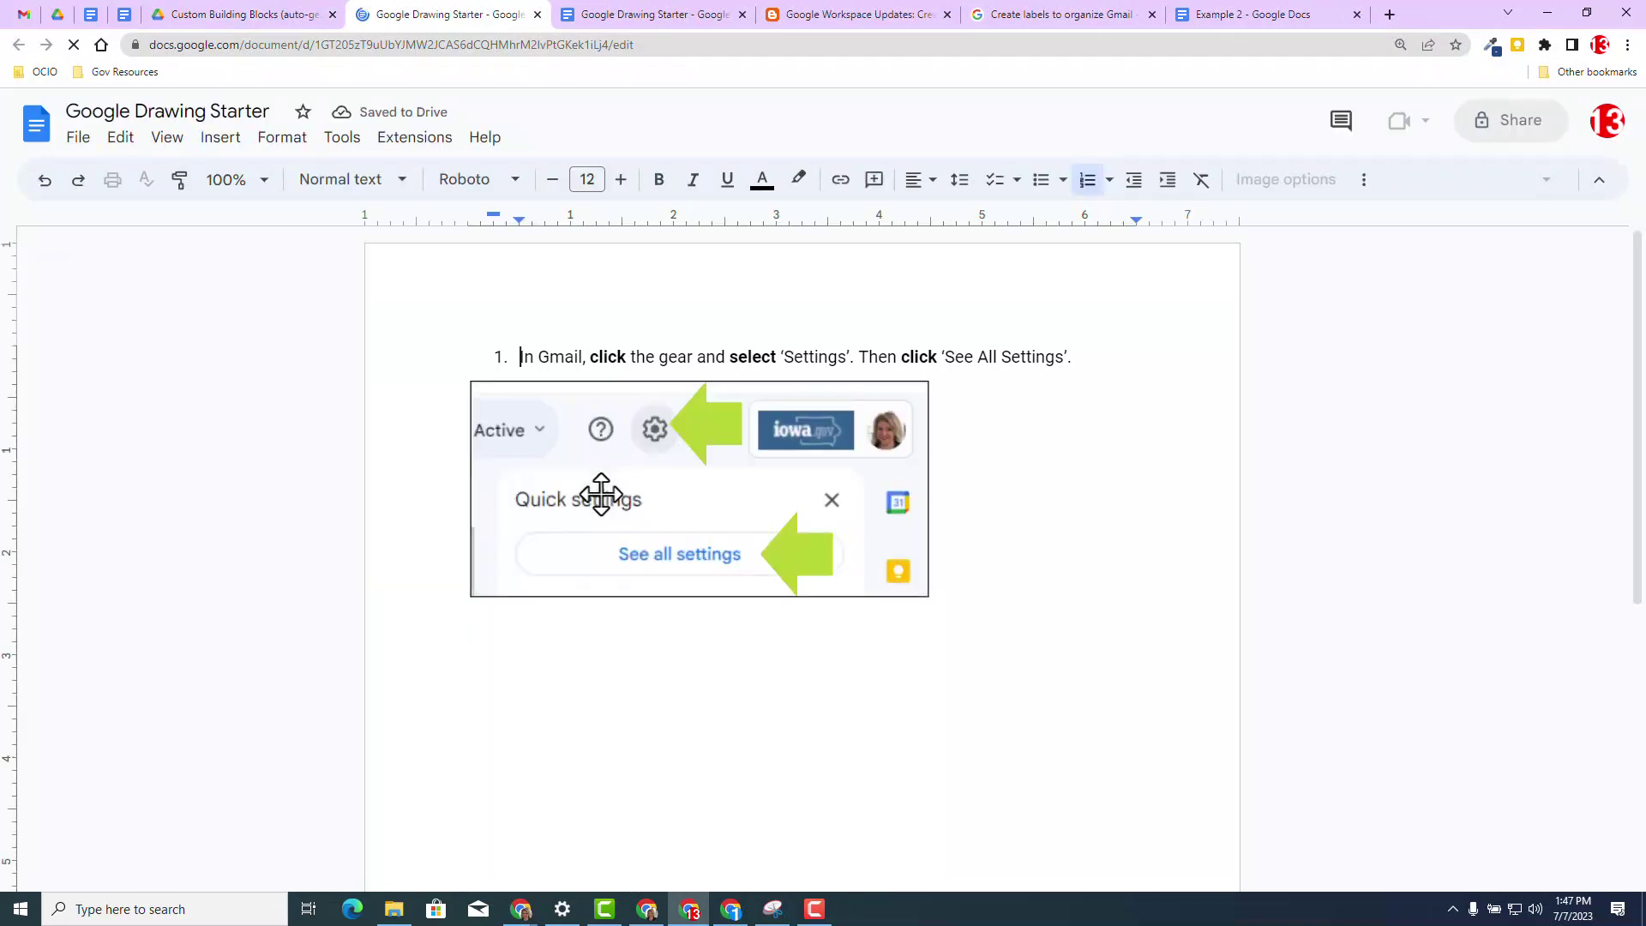
click(538, 15)
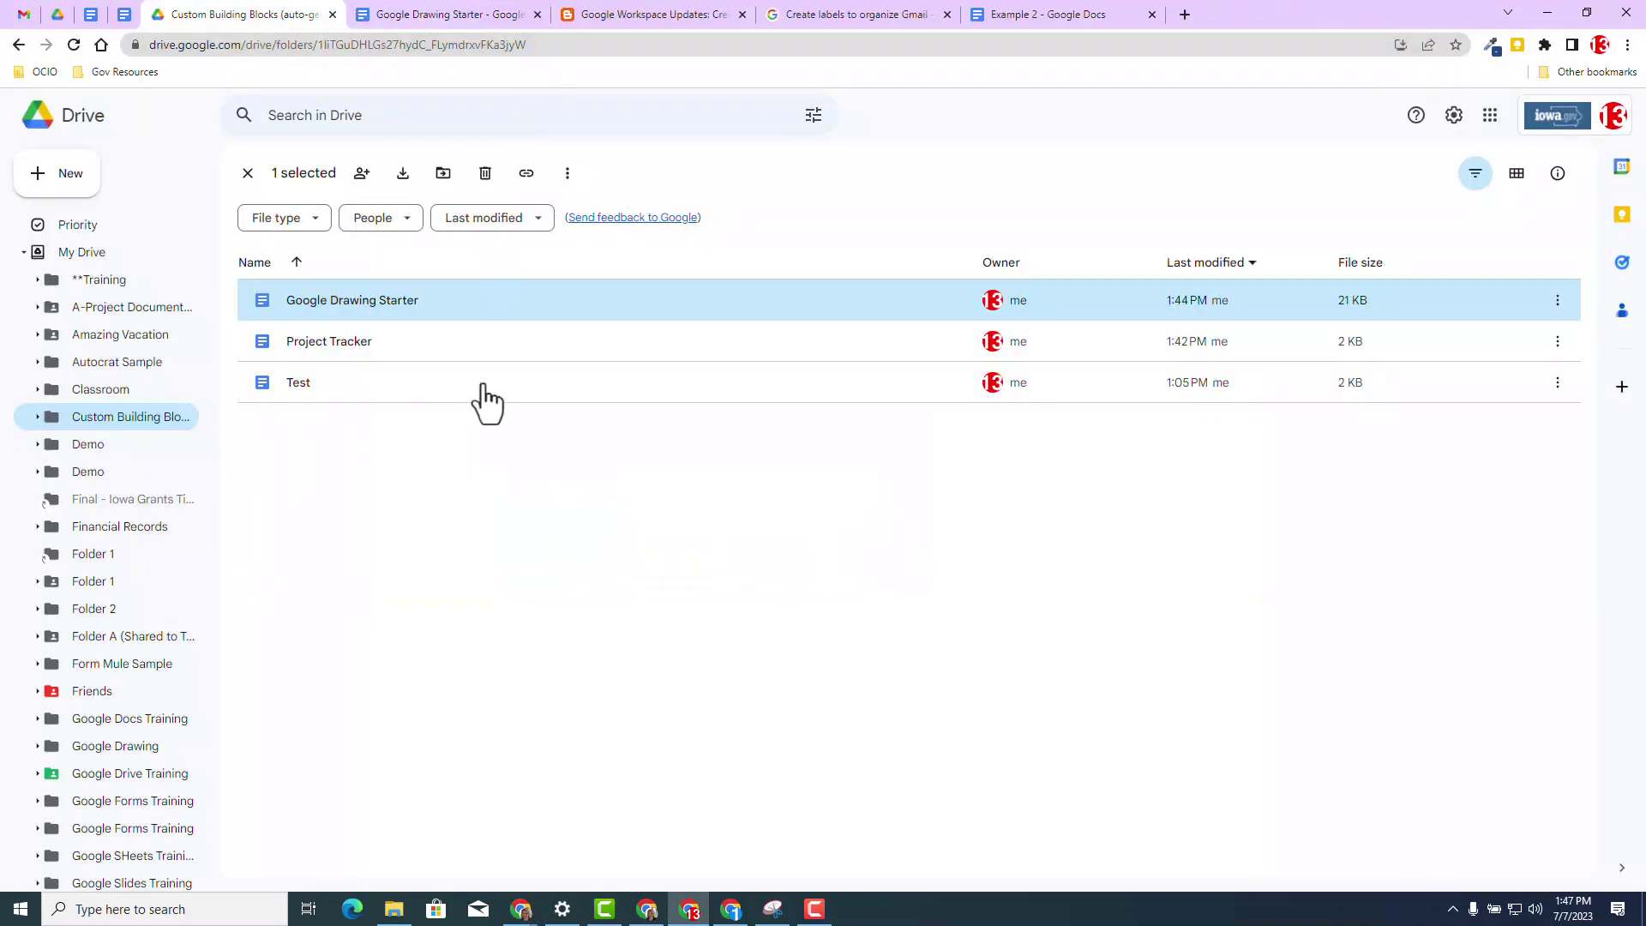
click(455, 583)
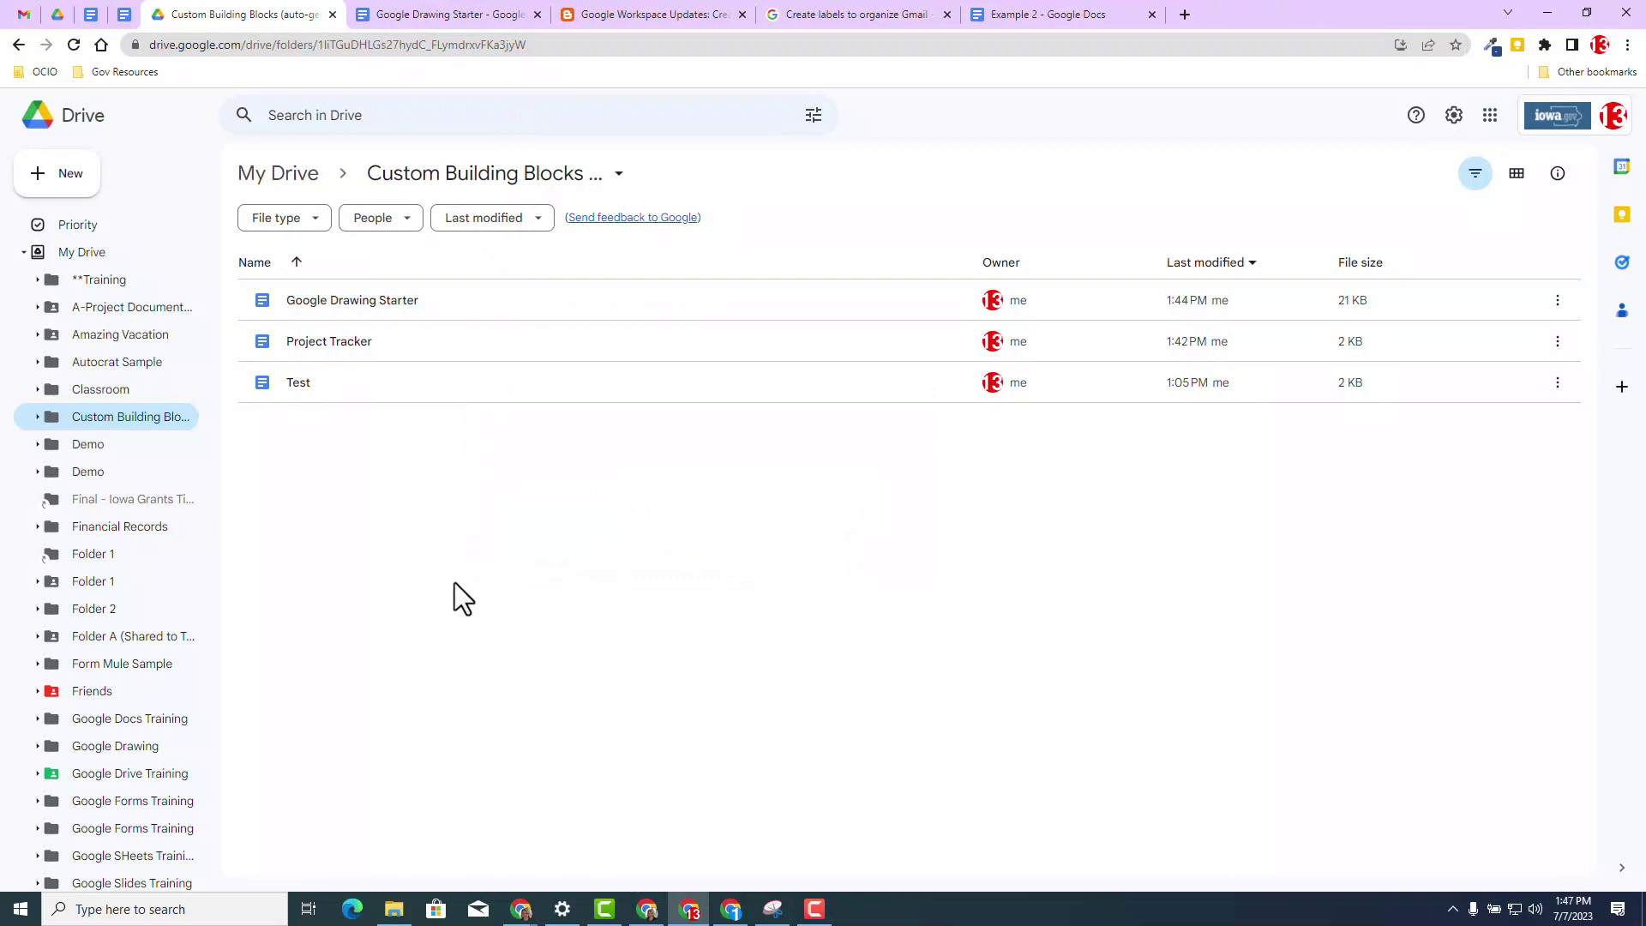